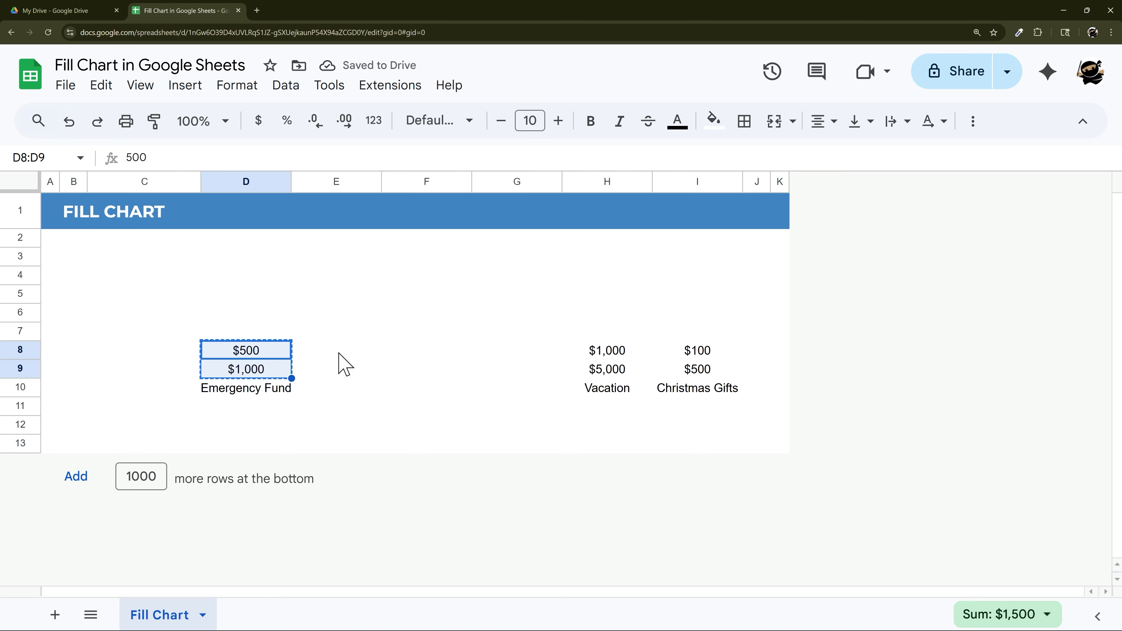
Merge the Emergency Fund label across D10:E10 and enter the labels actual in D8 and goal in D9
{"action": "left_click", "coordinate": [774, 121]}
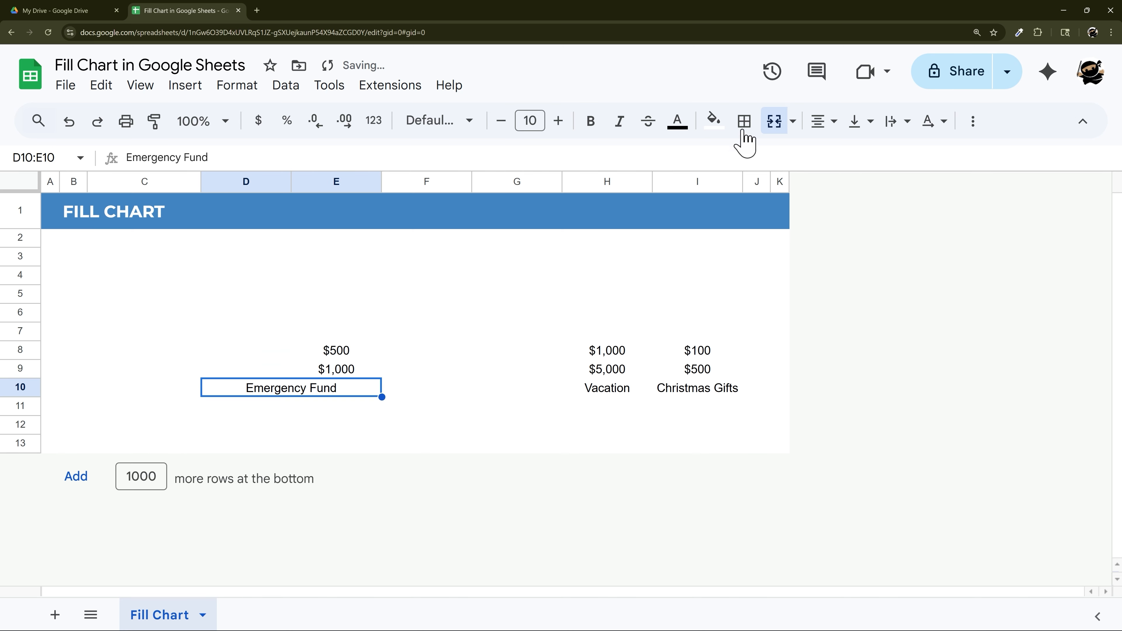
{"action": "left_click", "coordinate": [279, 351]}
{"action": "type", "text": "actua"}
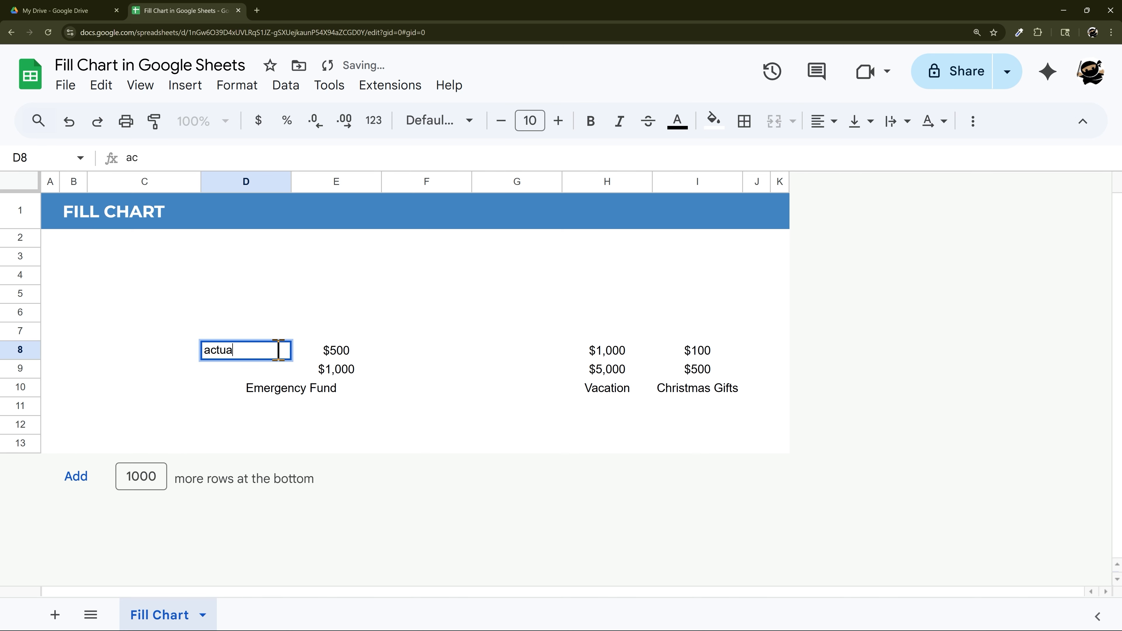
{"action": "type", "text": "l"}
{"action": "key", "text": "Return"}
{"action": "type", "text": "goal"}
{"action": "key", "text": "Return"}
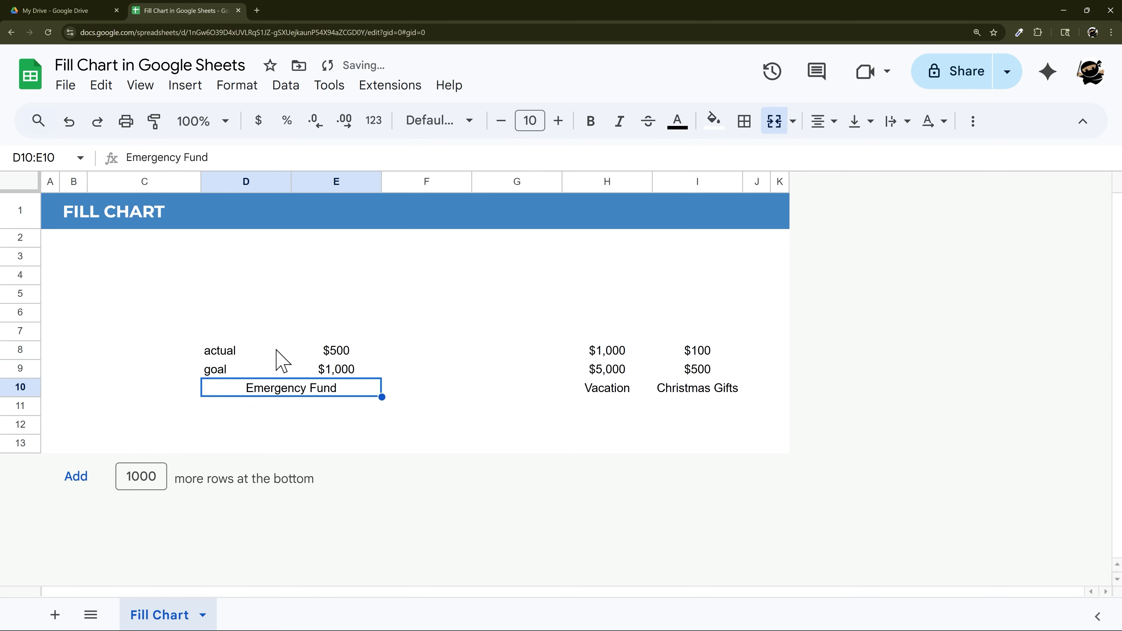
Resize columns C and F to a width of 20 pixels
{"action": "left_click", "coordinate": [154, 181]}
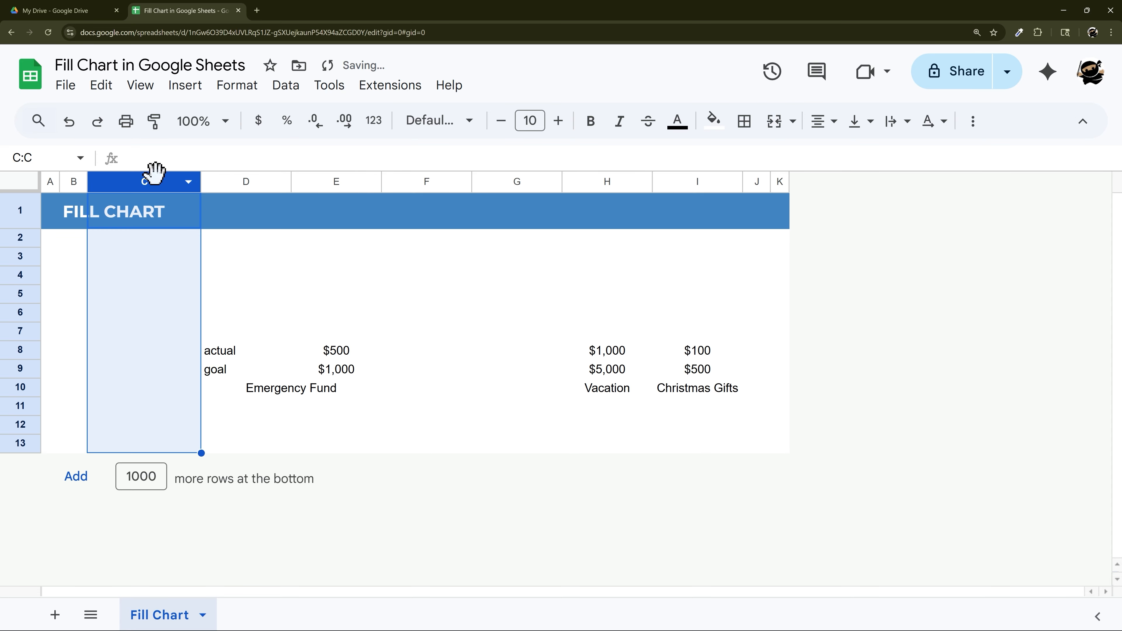
{"action": "left_click", "coordinate": [420, 181], "text": "ctrl"}
{"action": "right_click", "coordinate": [418, 182]}
{"action": "left_click", "coordinate": [500, 286]}
{"action": "type", "text": "20"}
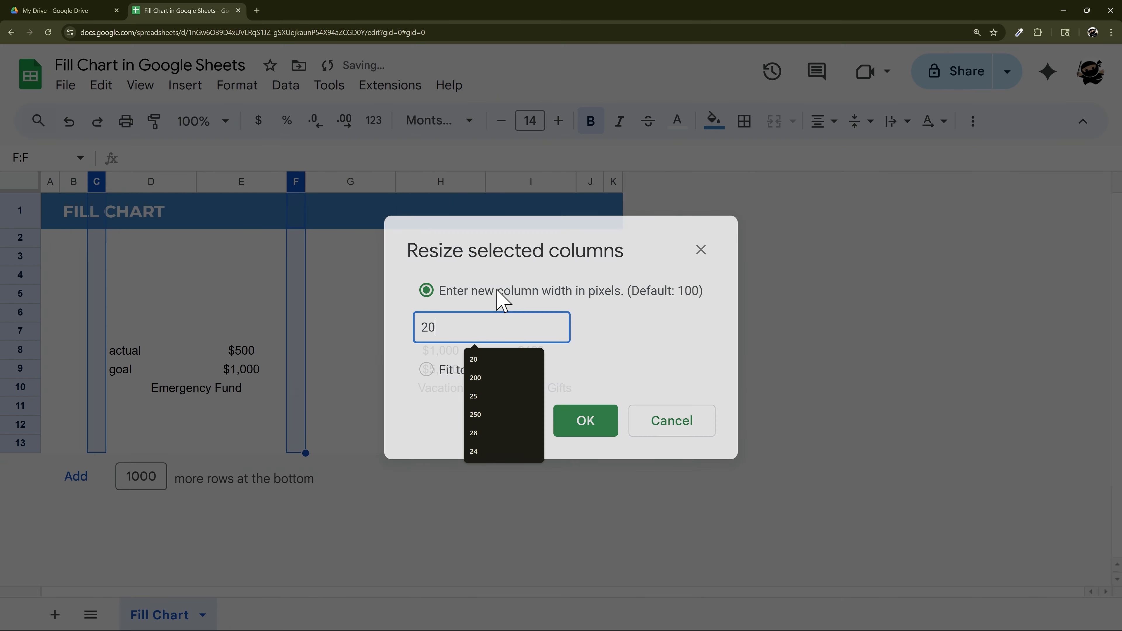
{"action": "key", "text": "Return"}
Fill the range C3:F11 around the Emergency Fund data with light gray
{"action": "left_click_drag", "start_coordinate": [98, 257], "coordinate": [297, 419]}
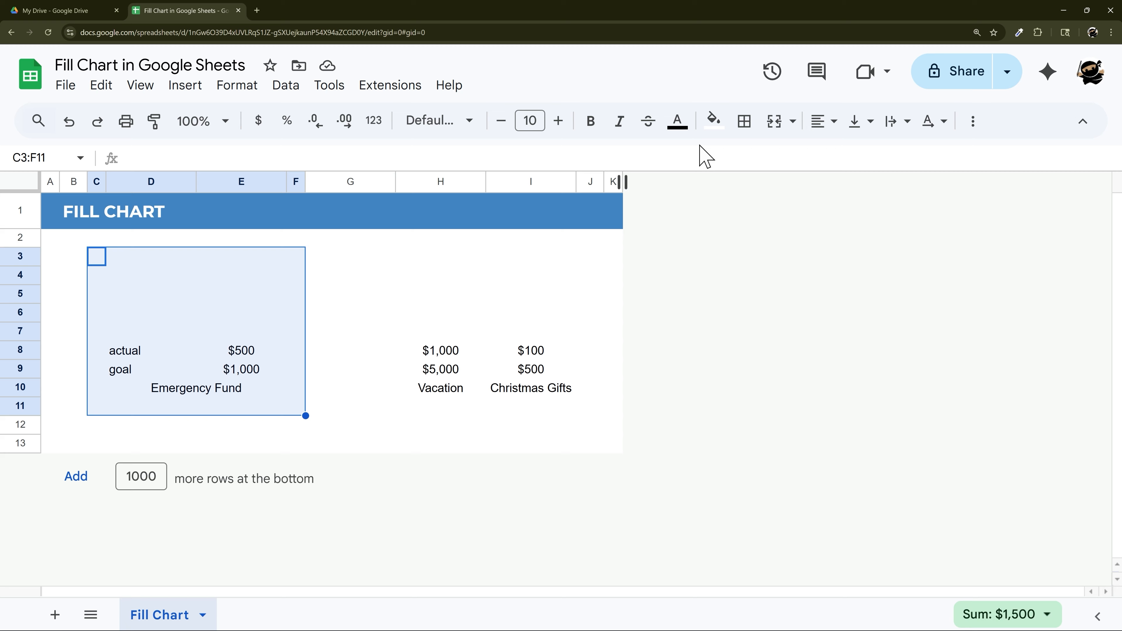
{"action": "left_click", "coordinate": [714, 119]}
{"action": "left_click", "coordinate": [861, 182]}
{"action": "left_click", "coordinate": [418, 330]}
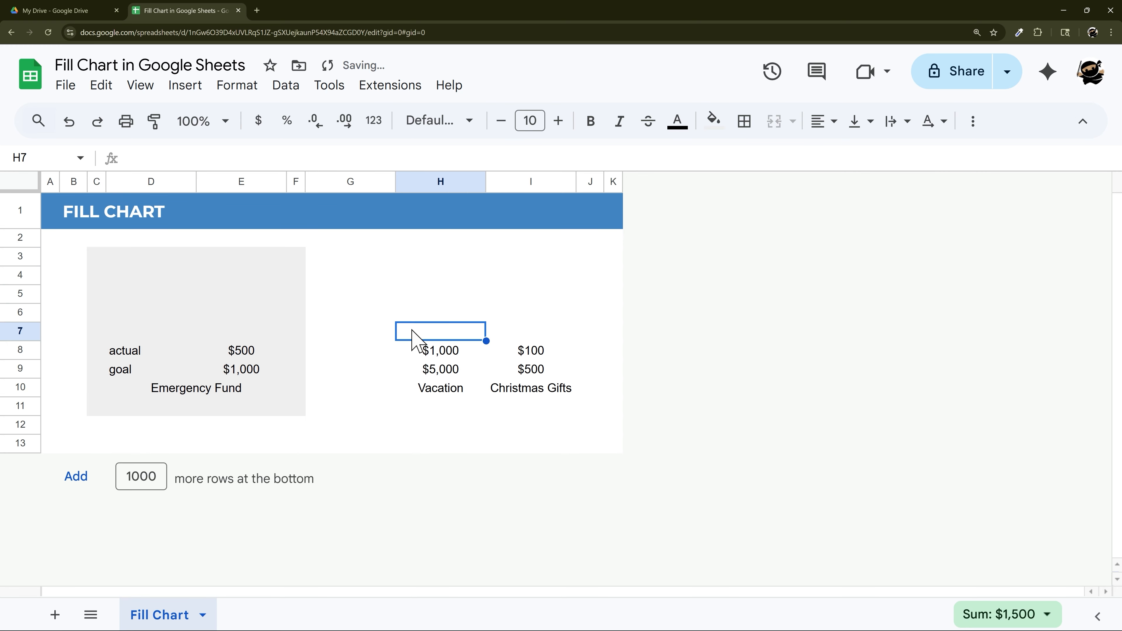
Insert six more blank rows inside the gray block above the actual and goal rows
{"action": "left_click", "coordinate": [163, 318]}
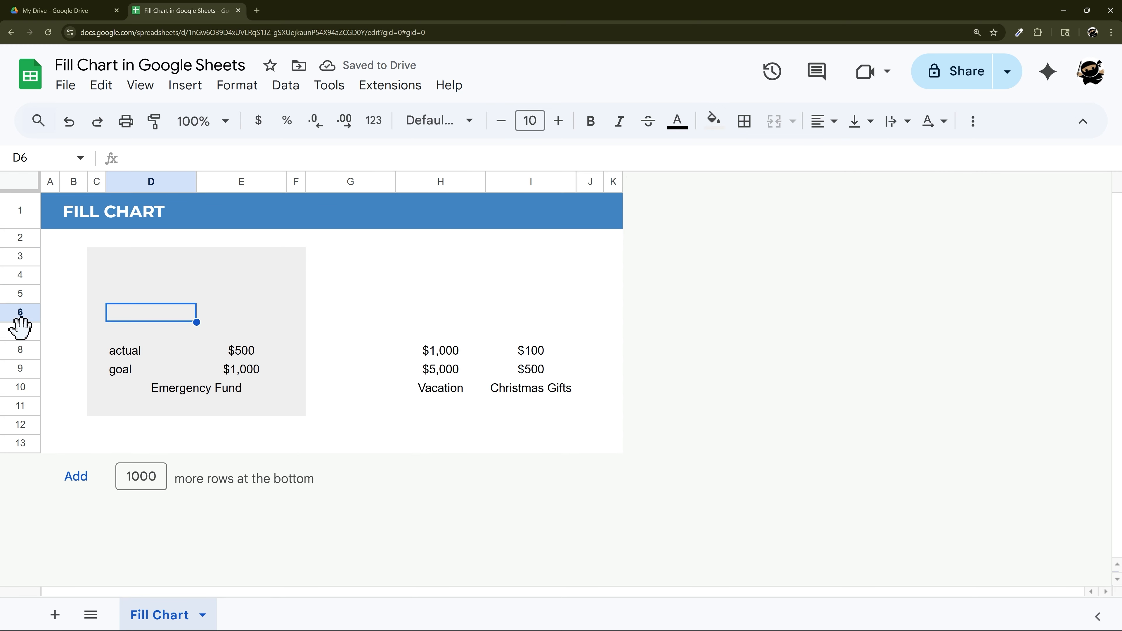
{"action": "left_click_drag", "start_coordinate": [20, 330], "coordinate": [20, 270]}
{"action": "right_click", "coordinate": [25, 274]}
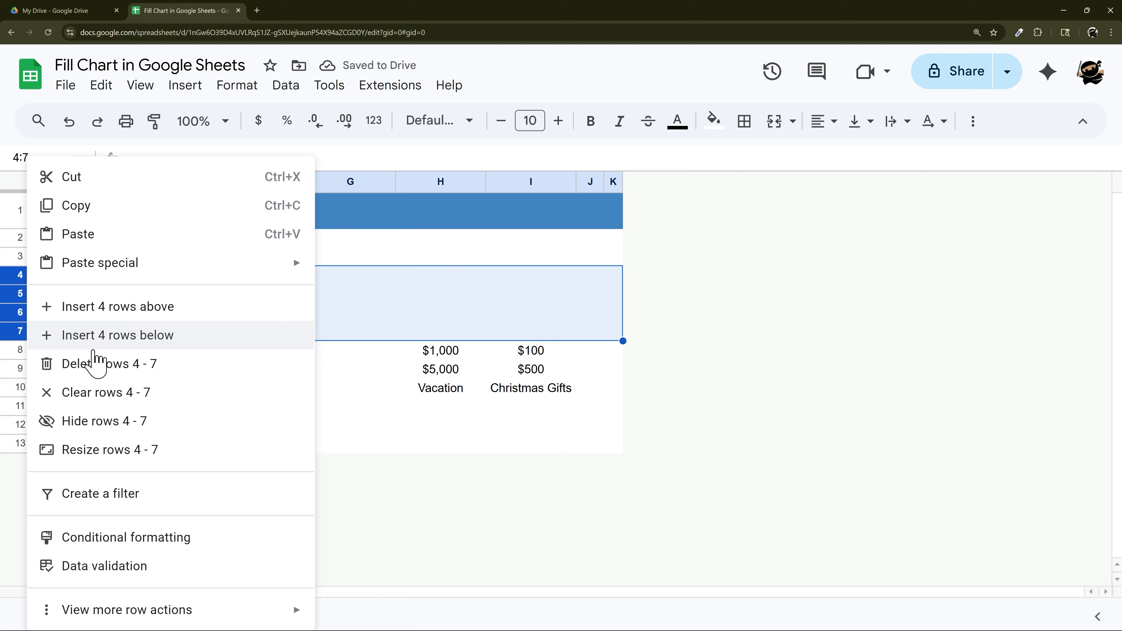
{"action": "left_click", "coordinate": [120, 309]}
{"action": "left_click", "coordinate": [137, 318]}
{"action": "left_click_drag", "start_coordinate": [21, 403], "coordinate": [19, 309]}
{"action": "right_click", "coordinate": [20, 258]}
{"action": "left_click", "coordinate": [424, 374]}
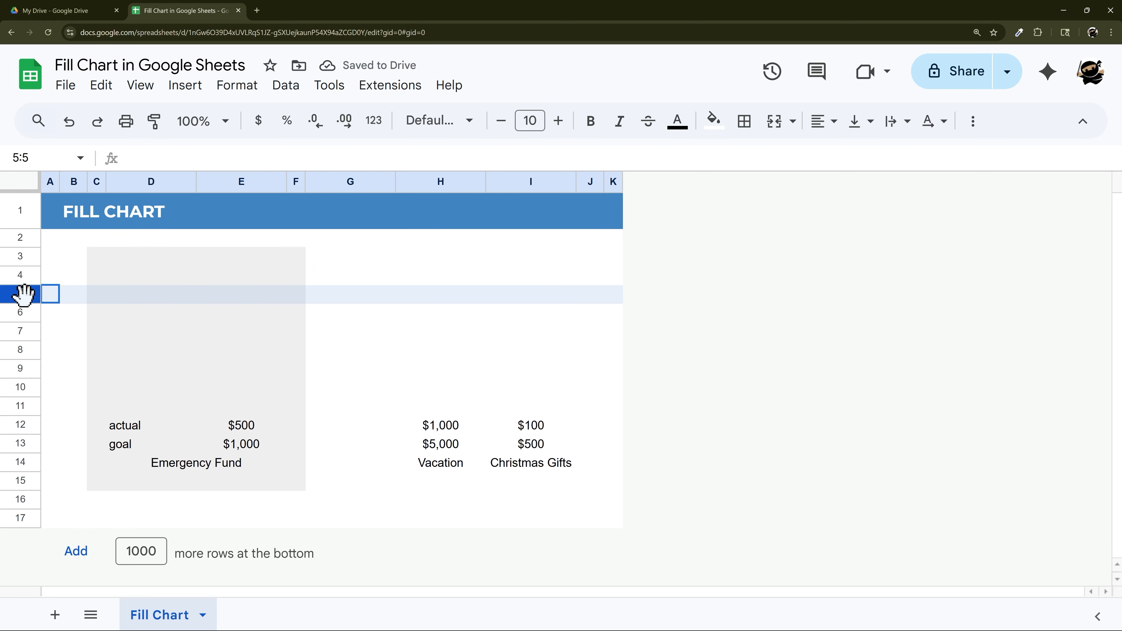
{"action": "right_click", "coordinate": [20, 301]}
{"action": "left_click", "coordinate": [121, 308]}
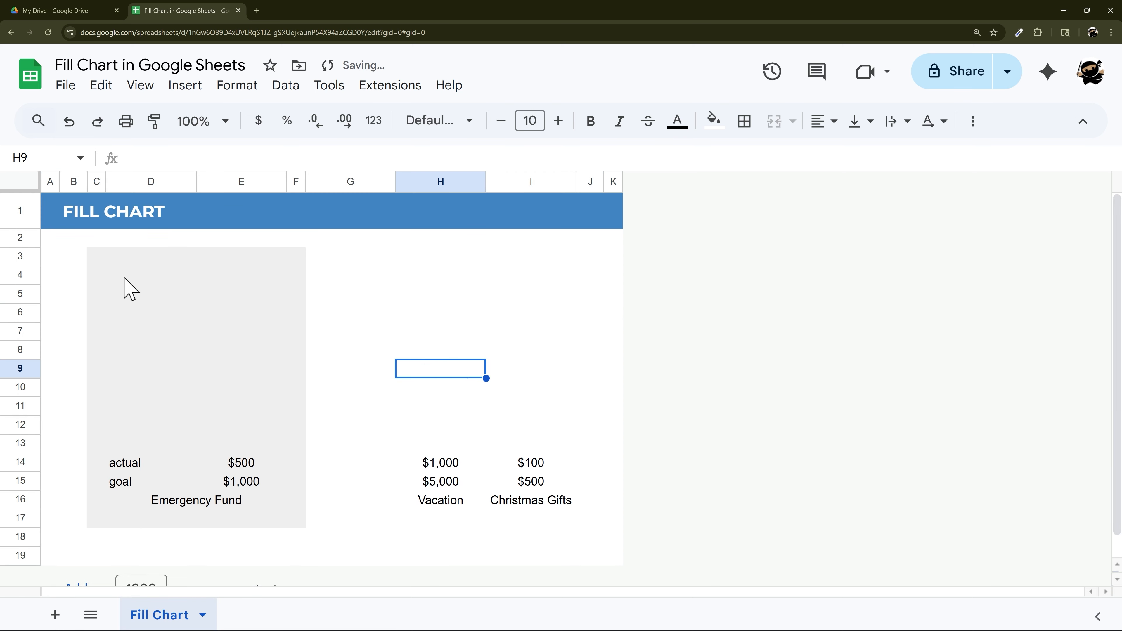
{"action": "left_click_drag", "start_coordinate": [124, 277], "coordinate": [255, 438]}
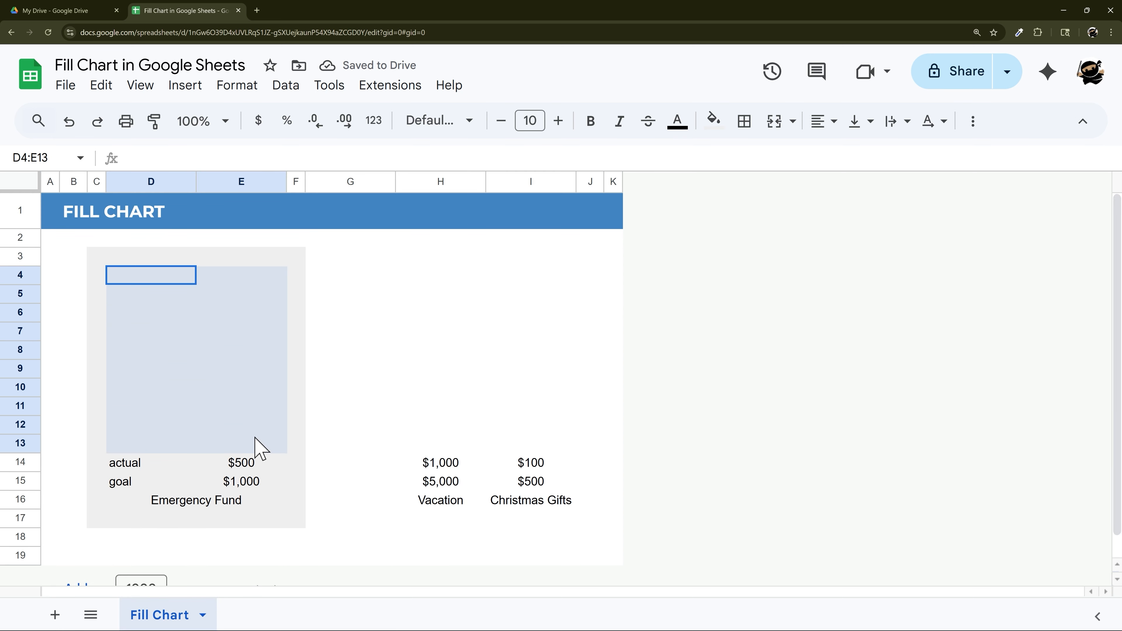
Format the Emergency Fund label in D16:E16 as bold Montserrat at size 14
{"action": "left_click", "coordinate": [202, 509]}
{"action": "left_click", "coordinate": [438, 120]}
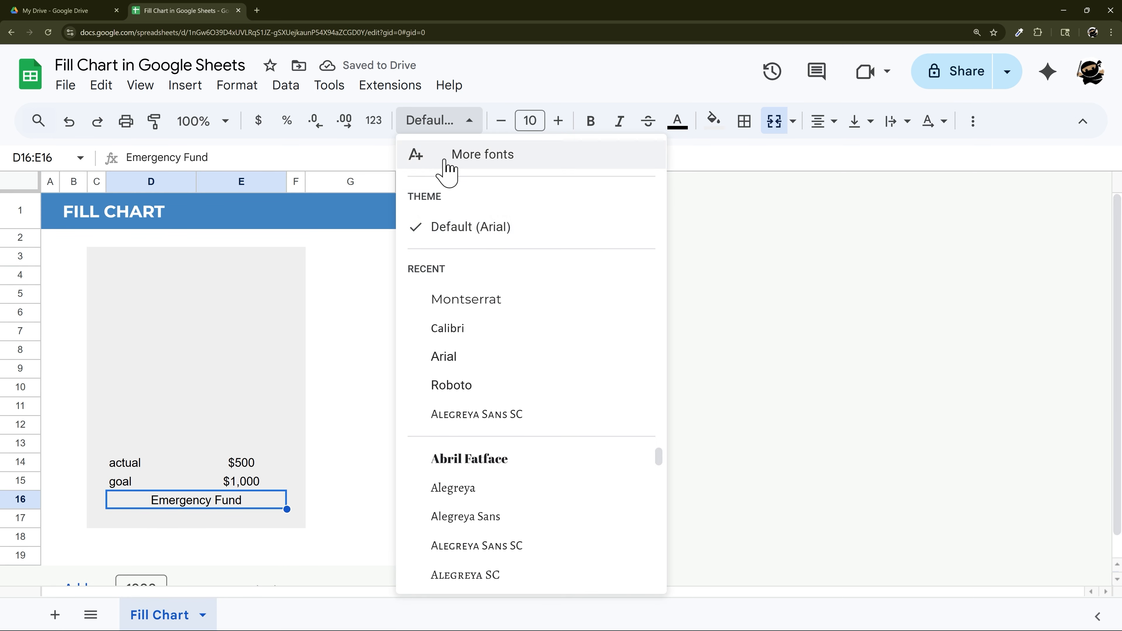
{"action": "left_click", "coordinate": [455, 301]}
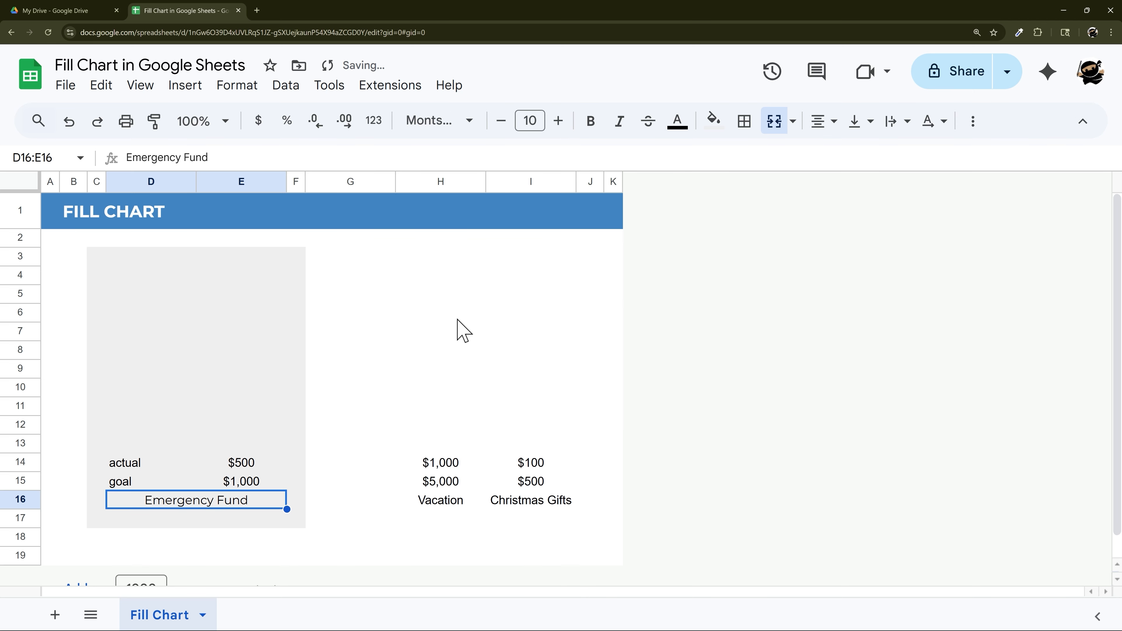
{"action": "left_click", "coordinate": [591, 120]}
{"action": "left_click", "coordinate": [559, 120]}
{"action": "left_click", "coordinate": [558, 121]}
{"action": "left_click", "coordinate": [559, 120]}
{"action": "left_click", "coordinate": [559, 121]}
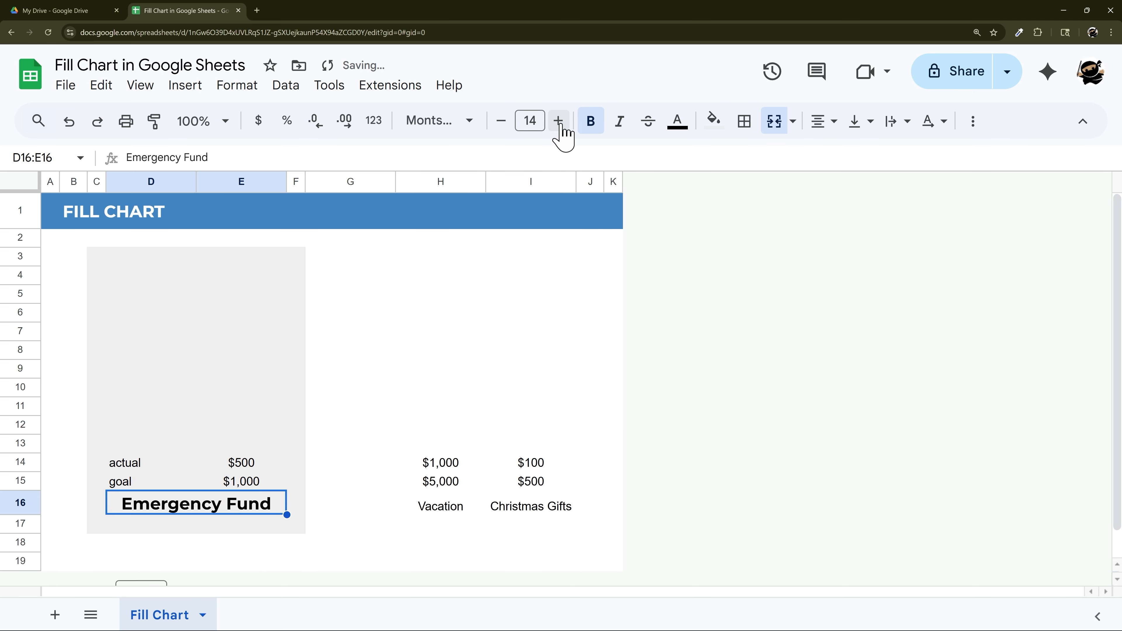
Center the actual and goal labels and amounts in D14:E15 and set them in italic Calibri
{"action": "left_click_drag", "start_coordinate": [128, 462], "coordinate": [241, 482]}
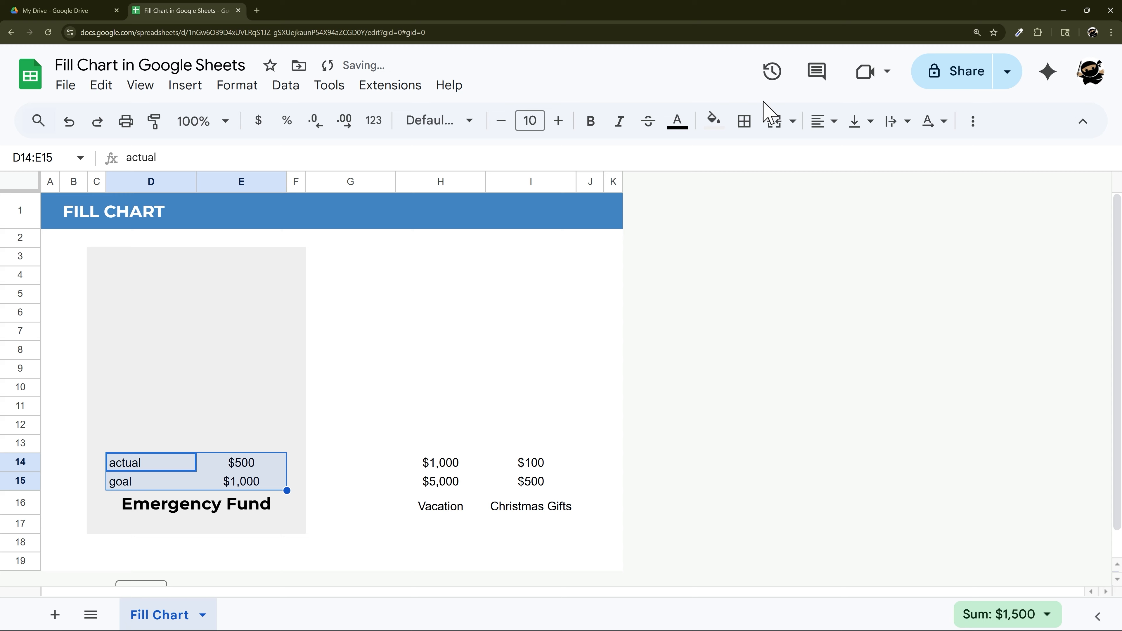
{"action": "left_click", "coordinate": [822, 121]}
{"action": "left_click", "coordinate": [852, 155]}
{"action": "left_click", "coordinate": [438, 120]}
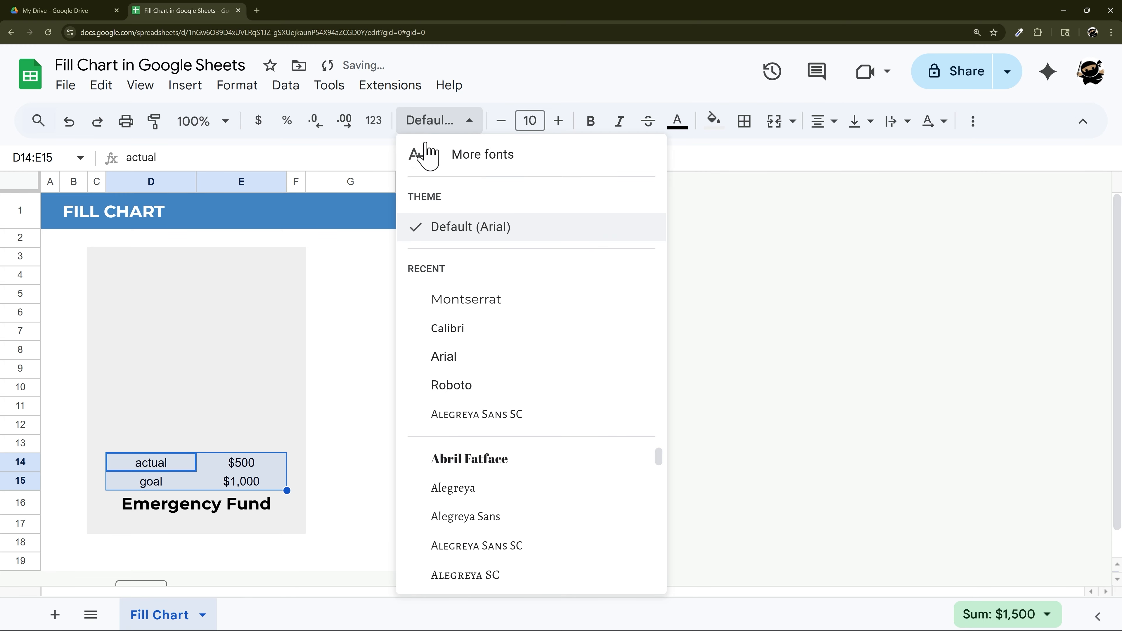
{"action": "left_click", "coordinate": [459, 329]}
{"action": "left_click", "coordinate": [619, 121]}
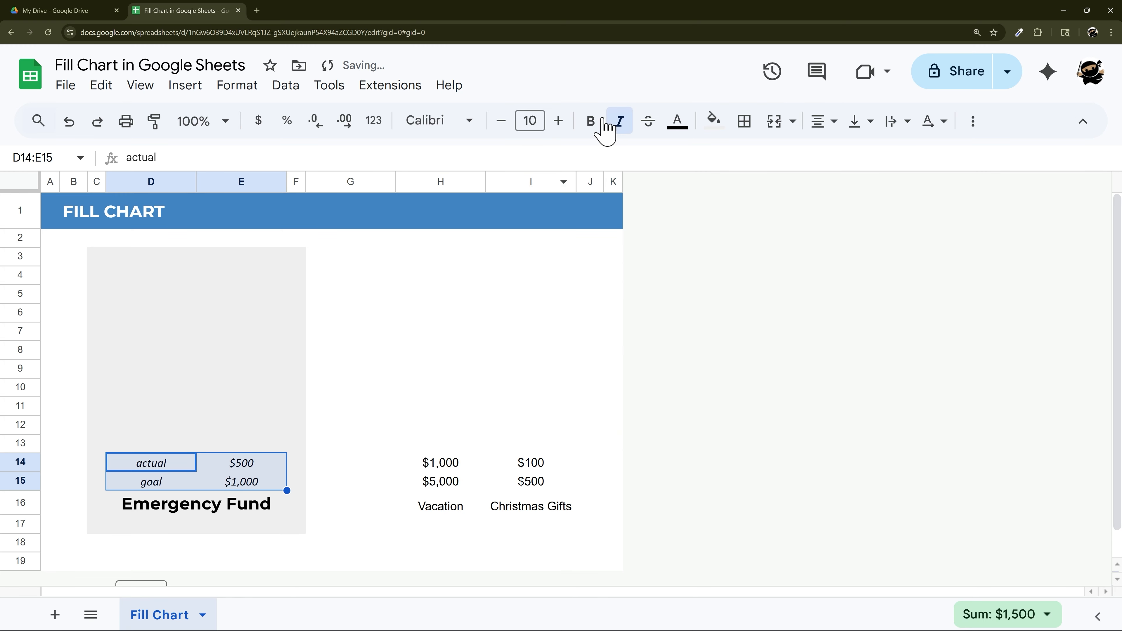
{"action": "left_click", "coordinate": [501, 121]}
{"action": "left_click", "coordinate": [442, 293]}
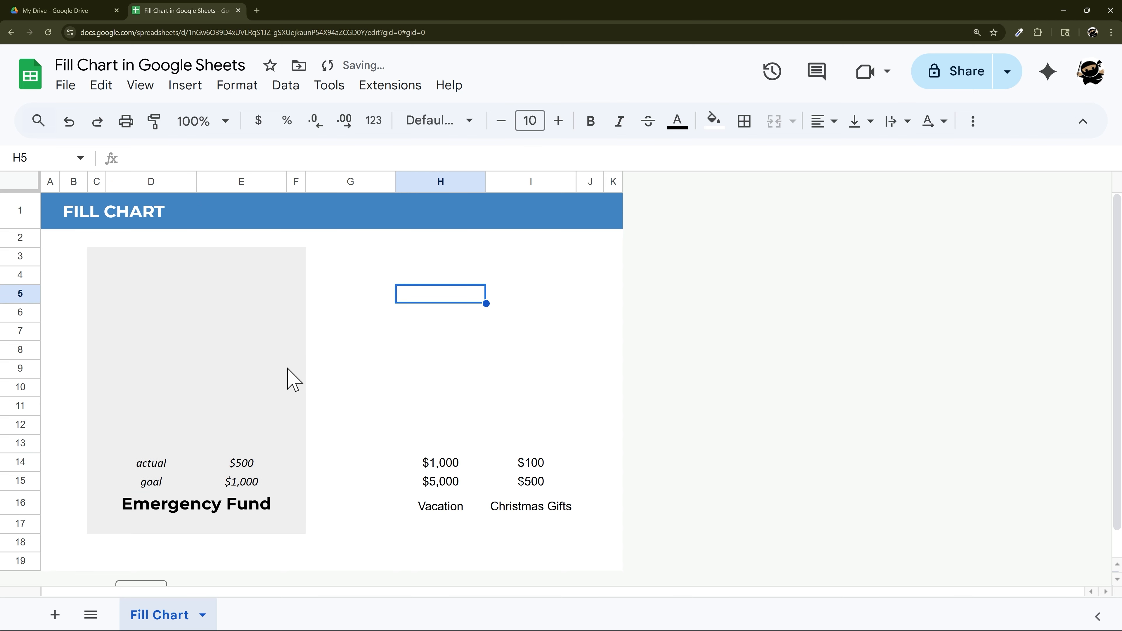
{"action": "key", "text": "ctrl+z"}
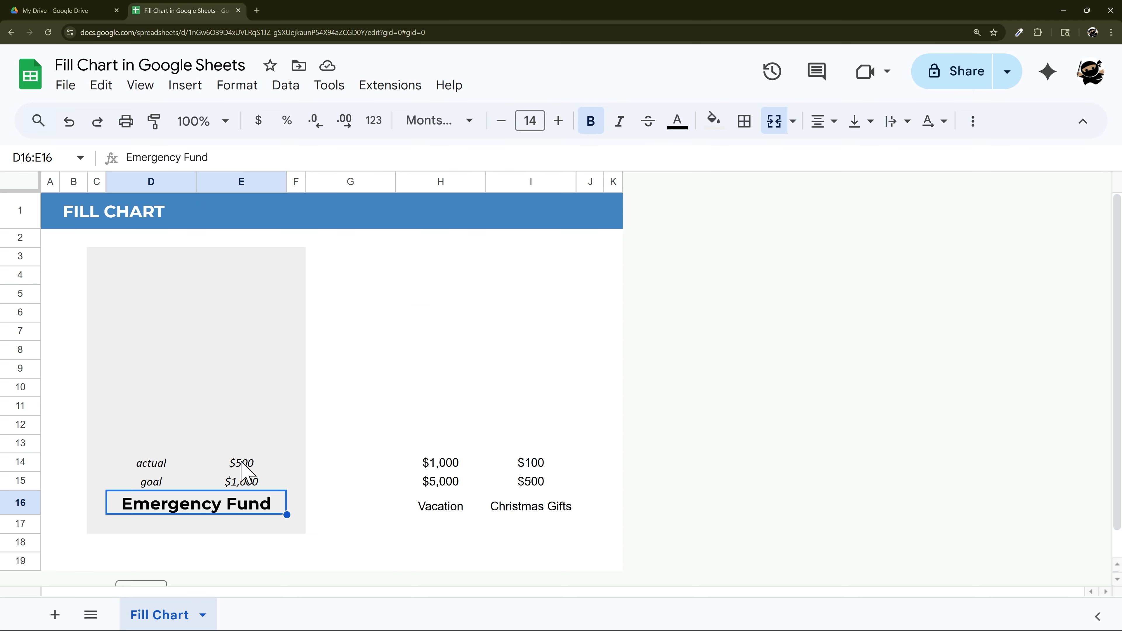
{"action": "left_click_drag", "start_coordinate": [242, 462], "coordinate": [238, 481]}
{"action": "left_click", "coordinate": [233, 296]}
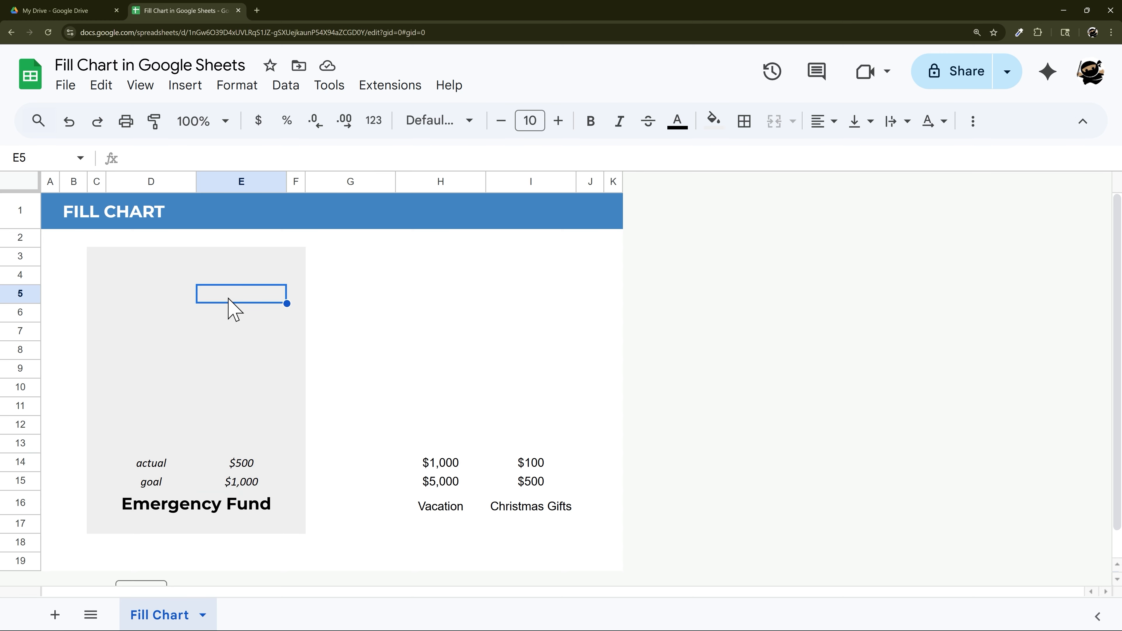
{"action": "left_click", "coordinate": [219, 323]}
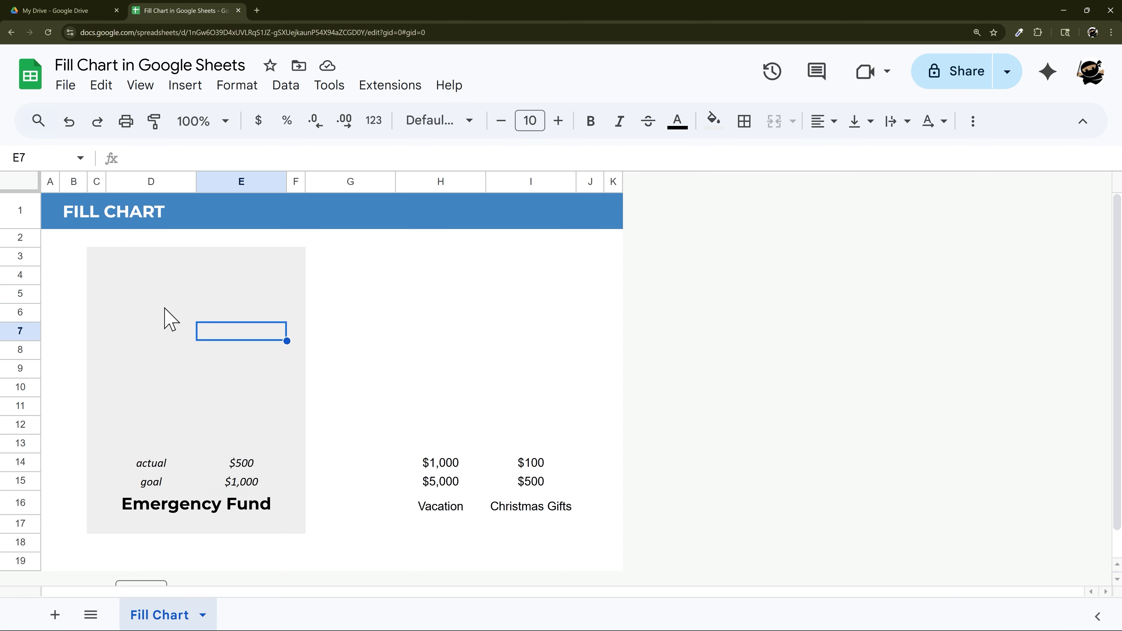
{"action": "left_click_drag", "start_coordinate": [166, 295], "coordinate": [265, 391]}
Enter the formula =E14/E15 in E7 to divide actual by goal, and left-align the cell
{"action": "left_click", "coordinate": [219, 332]}
{"action": "type", "text": "="}
{"action": "left_click", "coordinate": [237, 464]}
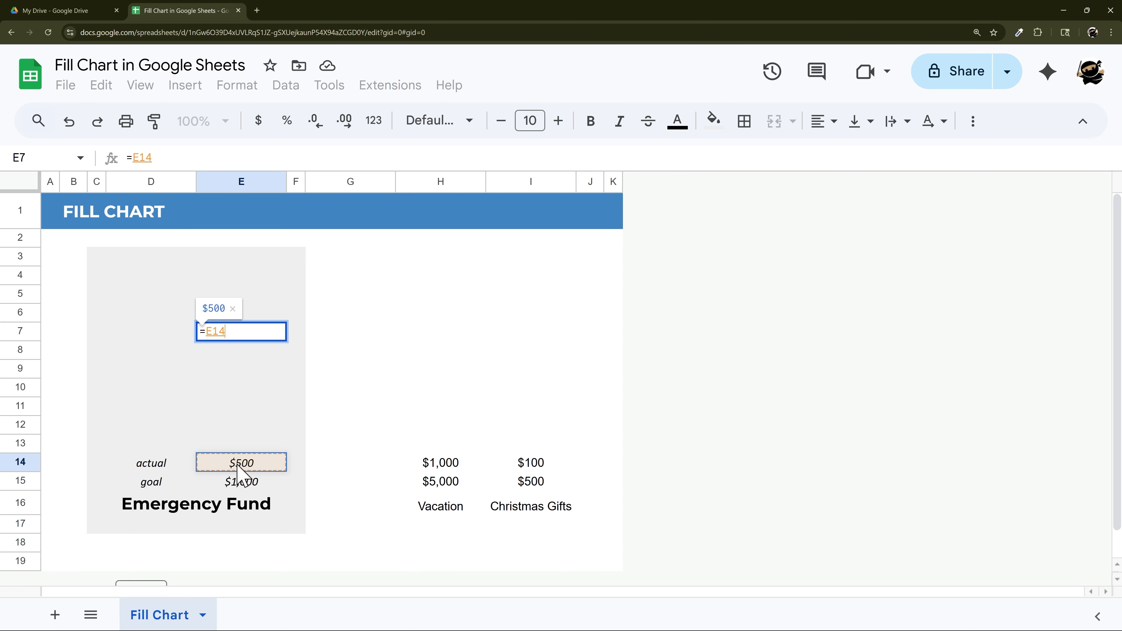
{"action": "type", "text": "/"}
{"action": "left_click", "coordinate": [239, 485]}
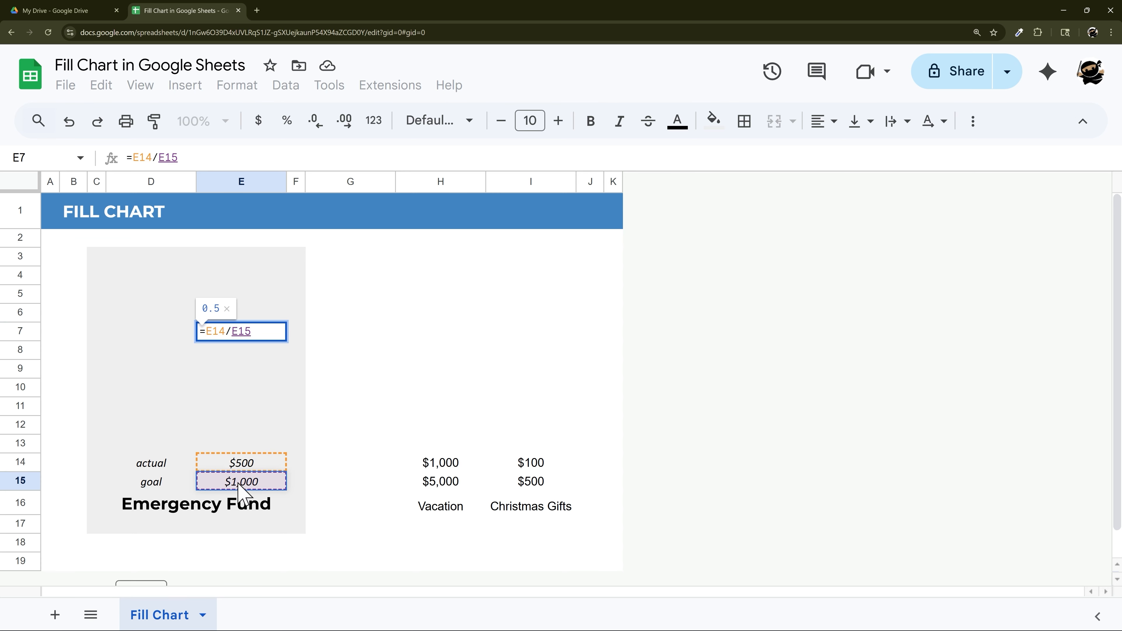
{"action": "key", "text": "Return"}
{"action": "left_click", "coordinate": [266, 330]}
{"action": "left_click", "coordinate": [822, 120]}
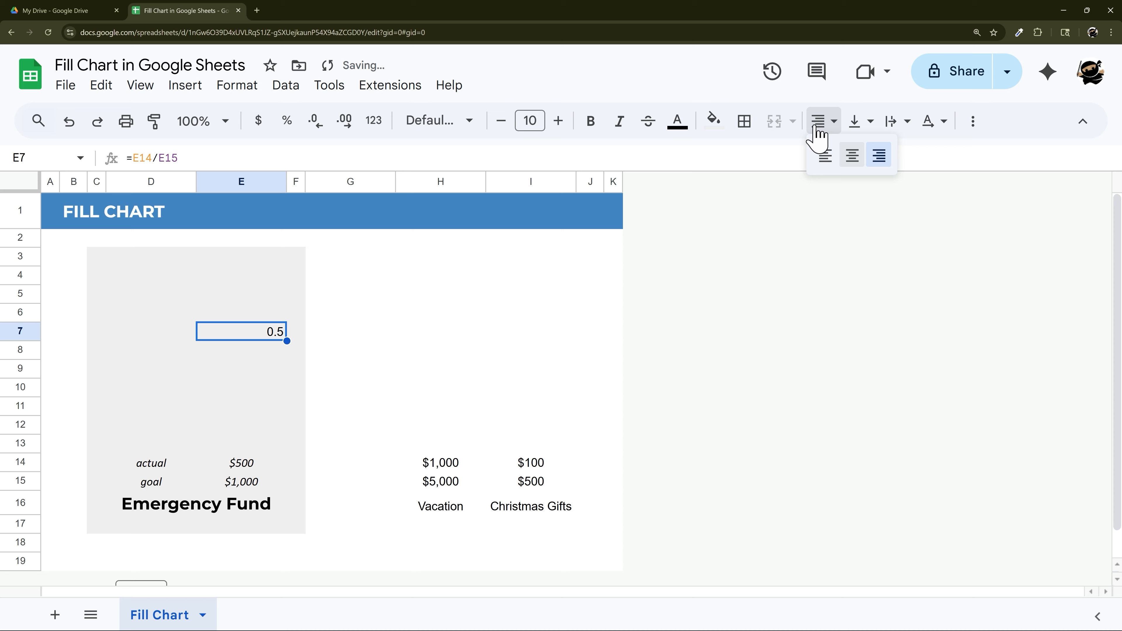
{"action": "left_click", "coordinate": [818, 158]}
Enter the formula =(E15-E14)/E15 in E8 for the remaining share of the goal
{"action": "left_click", "coordinate": [226, 352]}
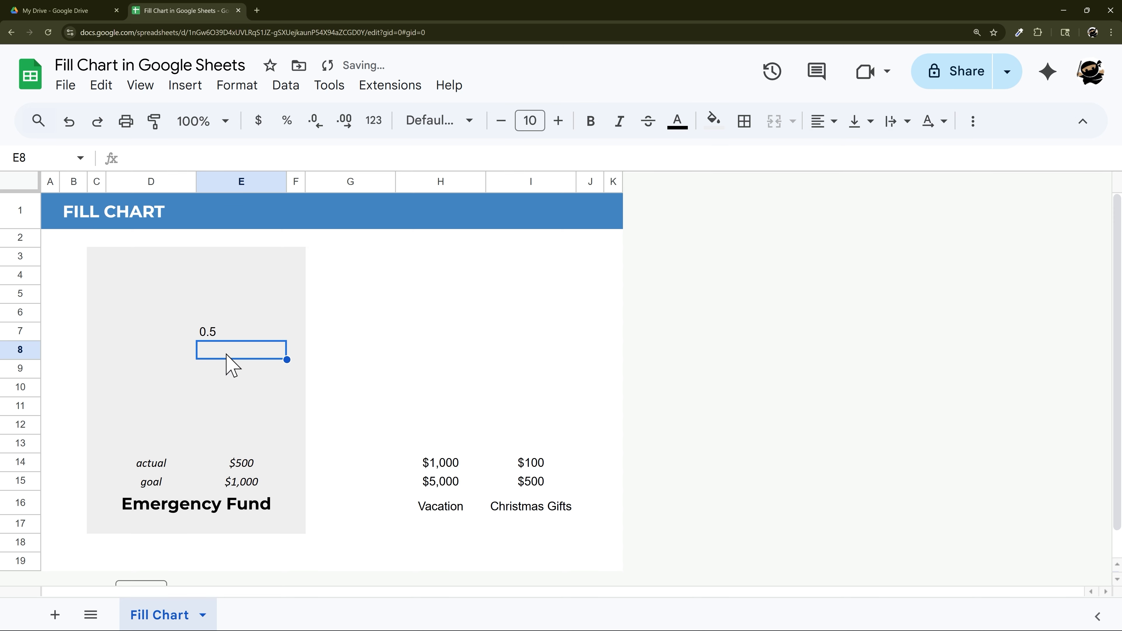
{"action": "type", "text": "="}
{"action": "left_click", "coordinate": [241, 484]}
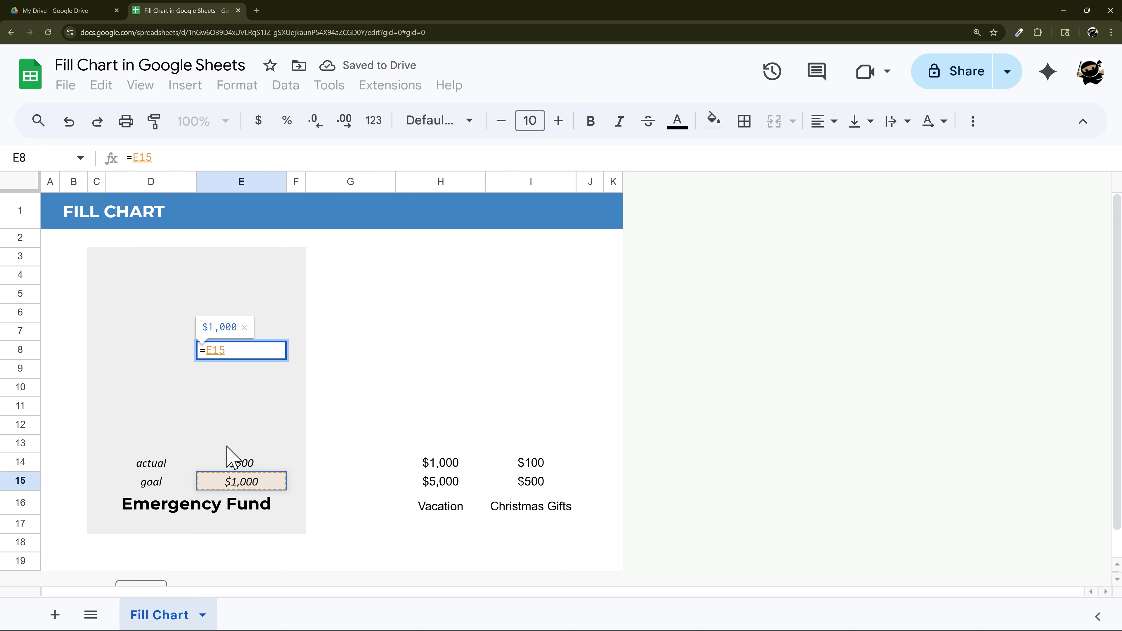
{"action": "type", "text": "-"}
{"action": "left_click", "coordinate": [238, 464]}
{"action": "type", "text": ")"}
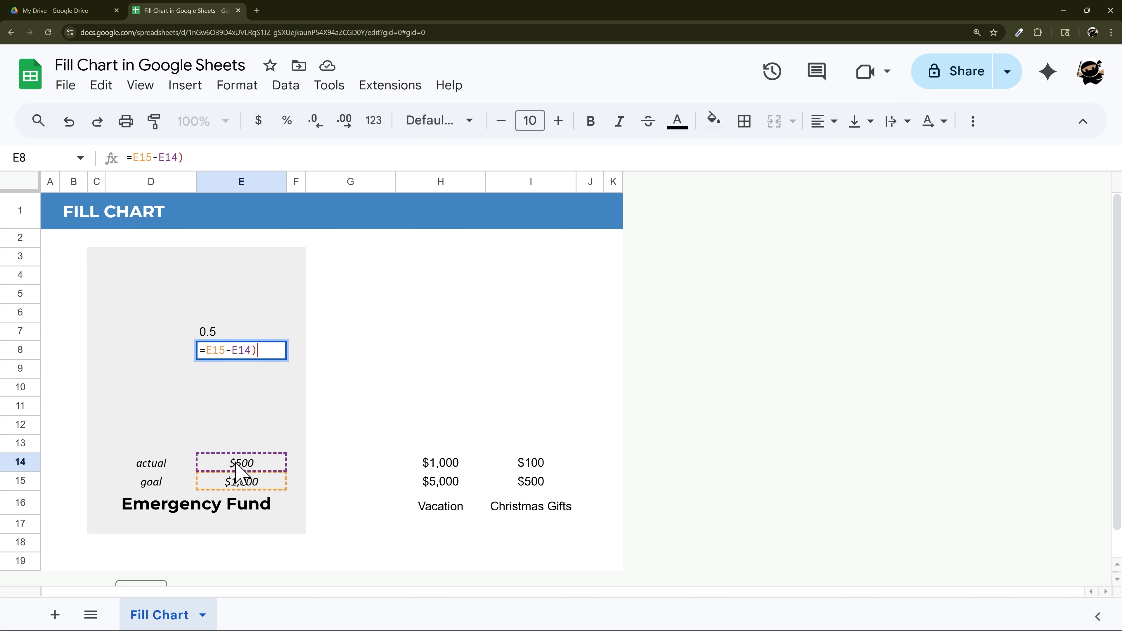
{"action": "type", "text": "("}
{"action": "key", "text": "End"}
{"action": "type", "text": "/"}
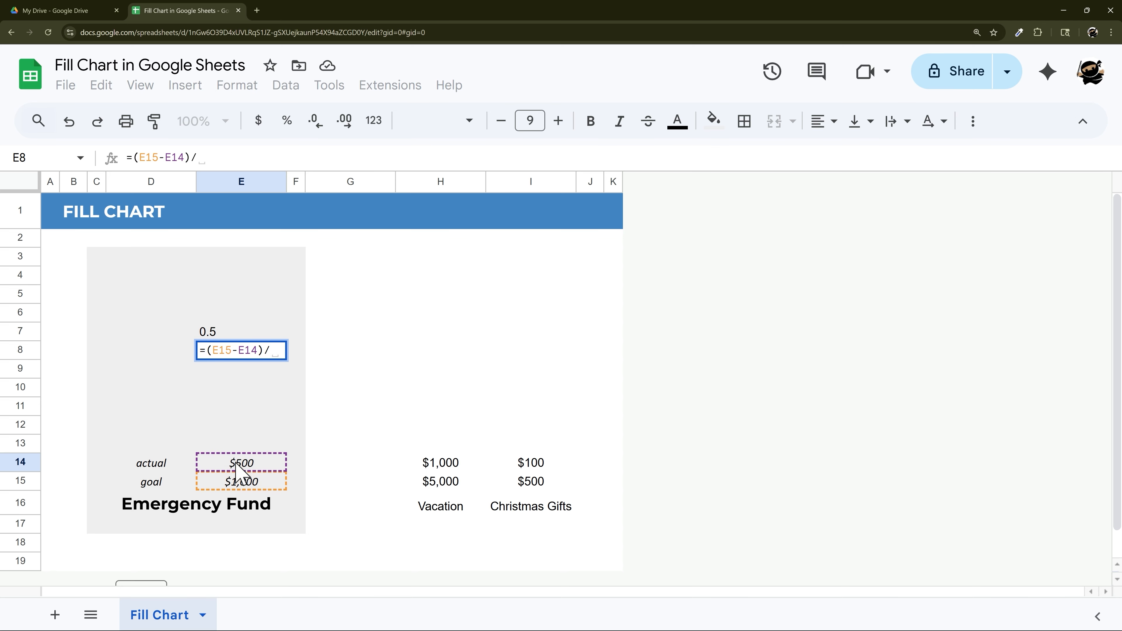
{"action": "left_click", "coordinate": [247, 483]}
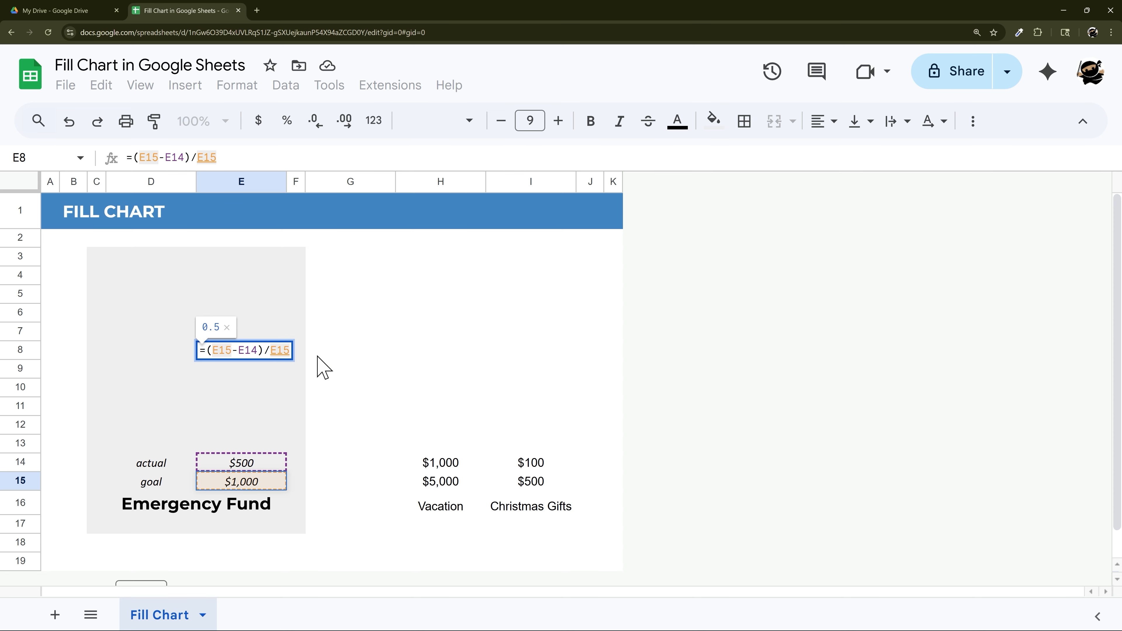
{"action": "key", "text": "Return"}
Left-align E8 and format E7:E8 as percentages with no decimal places
{"action": "key", "text": "Up"}
{"action": "left_click", "coordinate": [823, 121]}
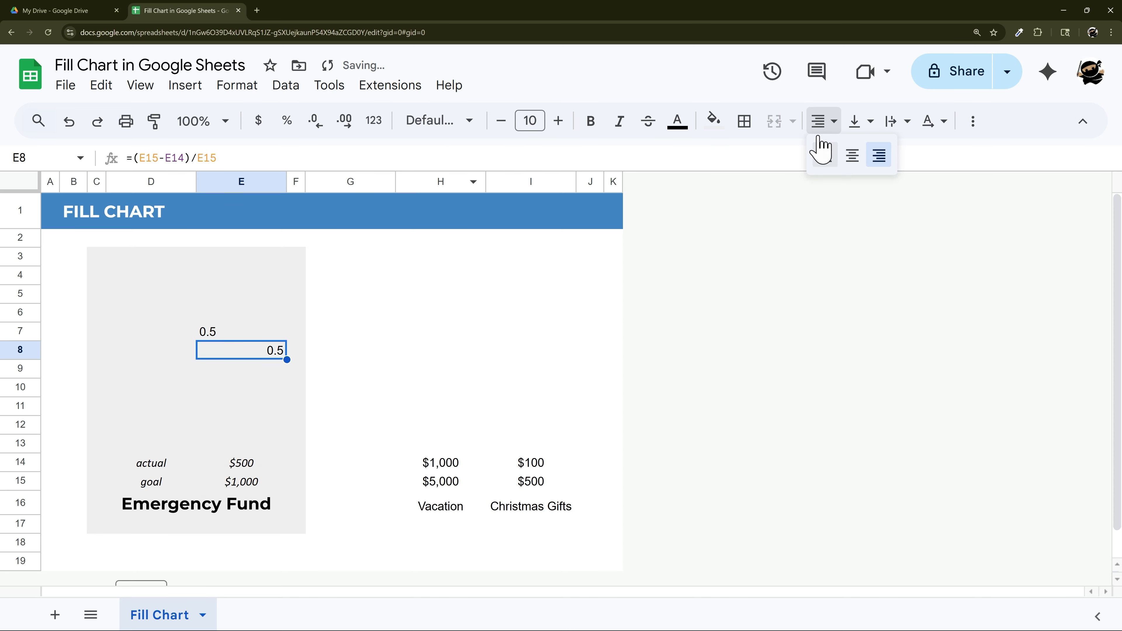
{"action": "left_click", "coordinate": [819, 154]}
{"action": "left_click_drag", "start_coordinate": [213, 338], "coordinate": [221, 358]}
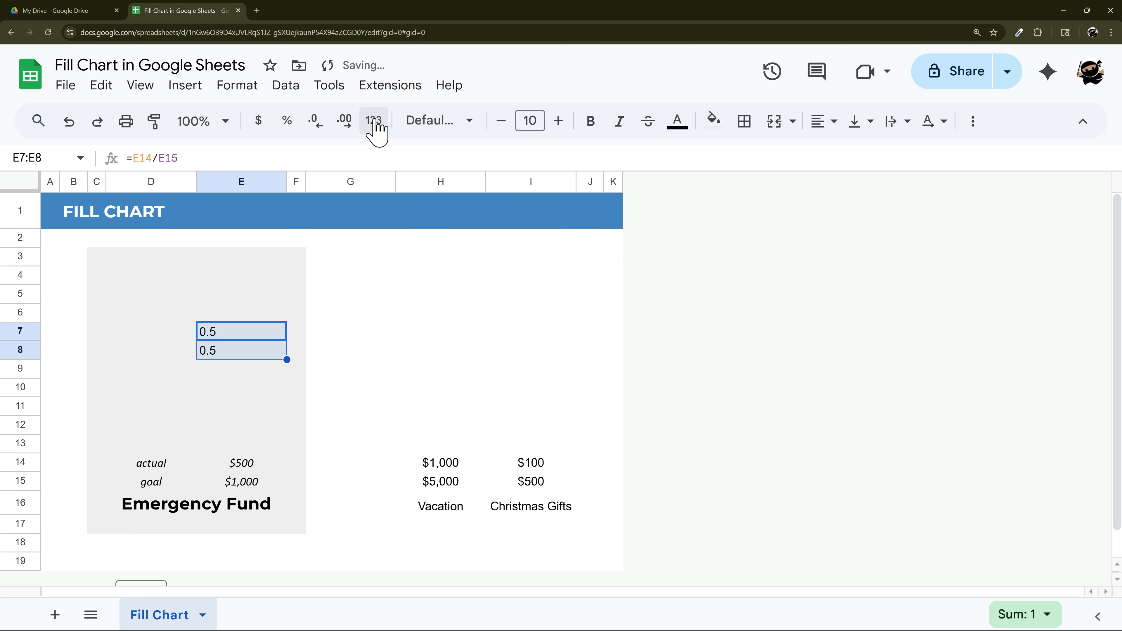
{"action": "left_click", "coordinate": [287, 128]}
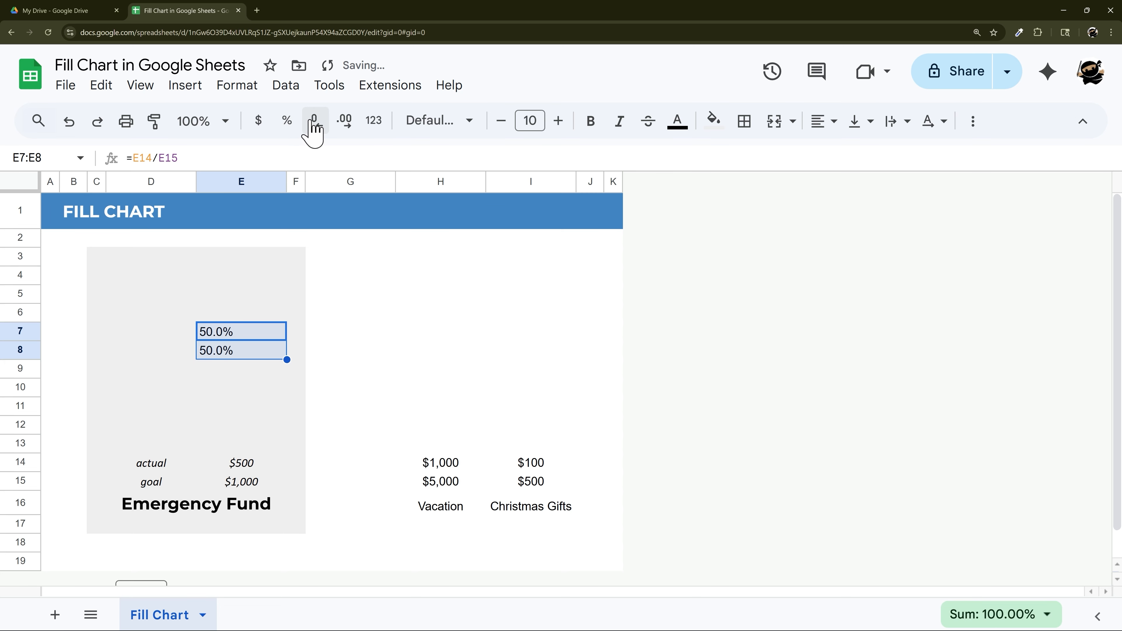
{"action": "left_click", "coordinate": [315, 126]}
Set the Emergency Fund's actual amount in E14 to 250
{"action": "left_click", "coordinate": [243, 463]}
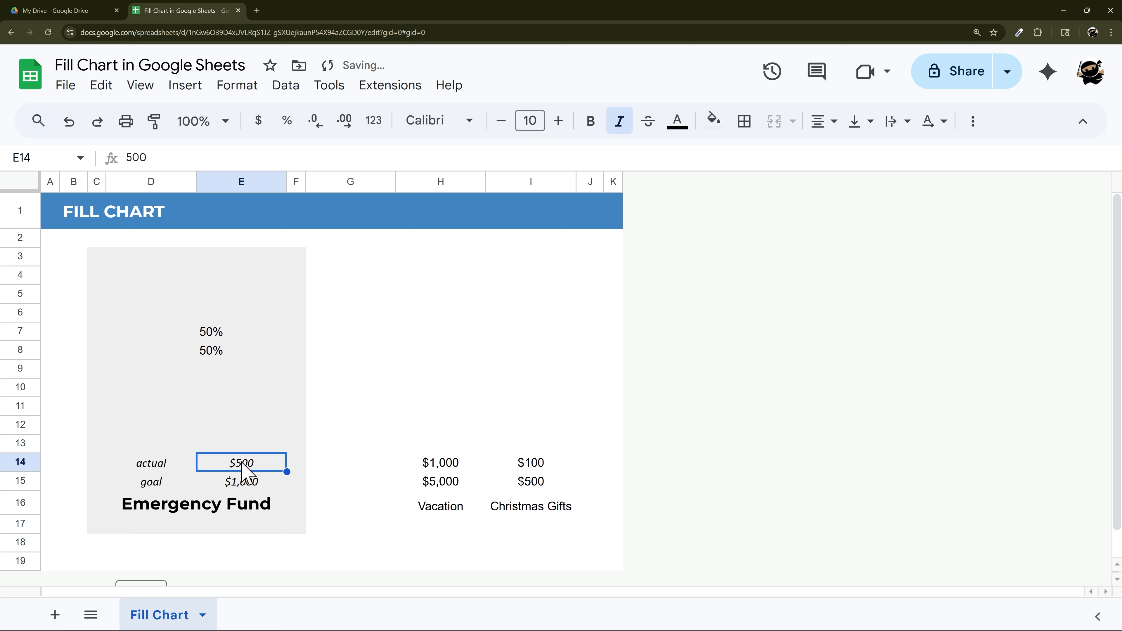
{"action": "type", "text": "250"}
{"action": "key", "text": "Return"}
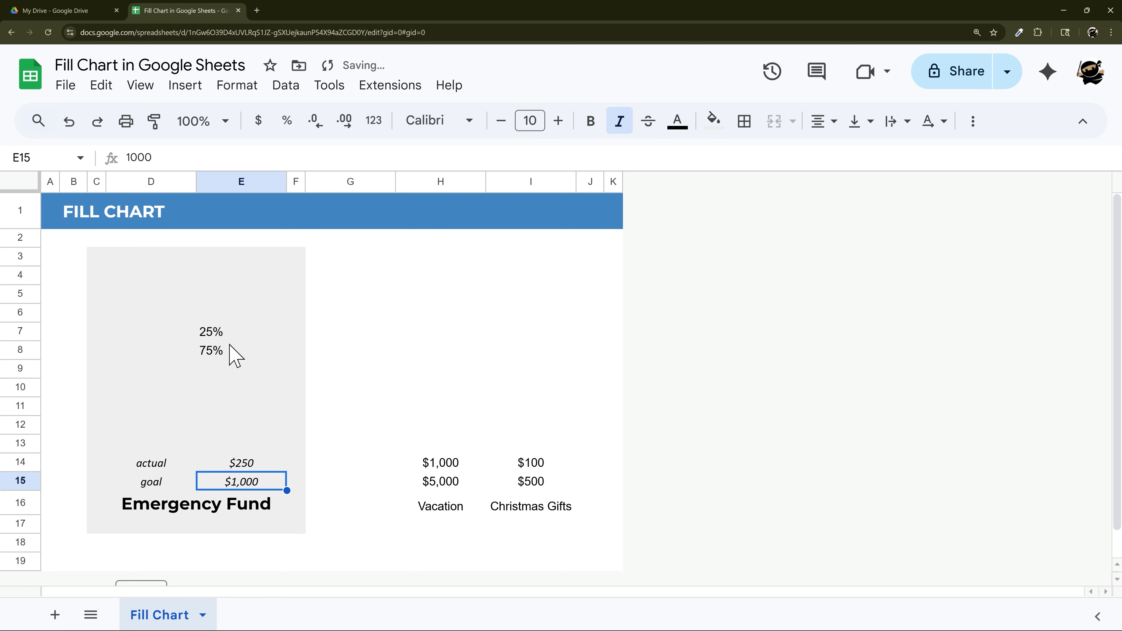
Insert a chart based on the percentages in E7:E8
{"action": "left_click", "coordinate": [208, 334]}
{"action": "left_click", "coordinate": [213, 354]}
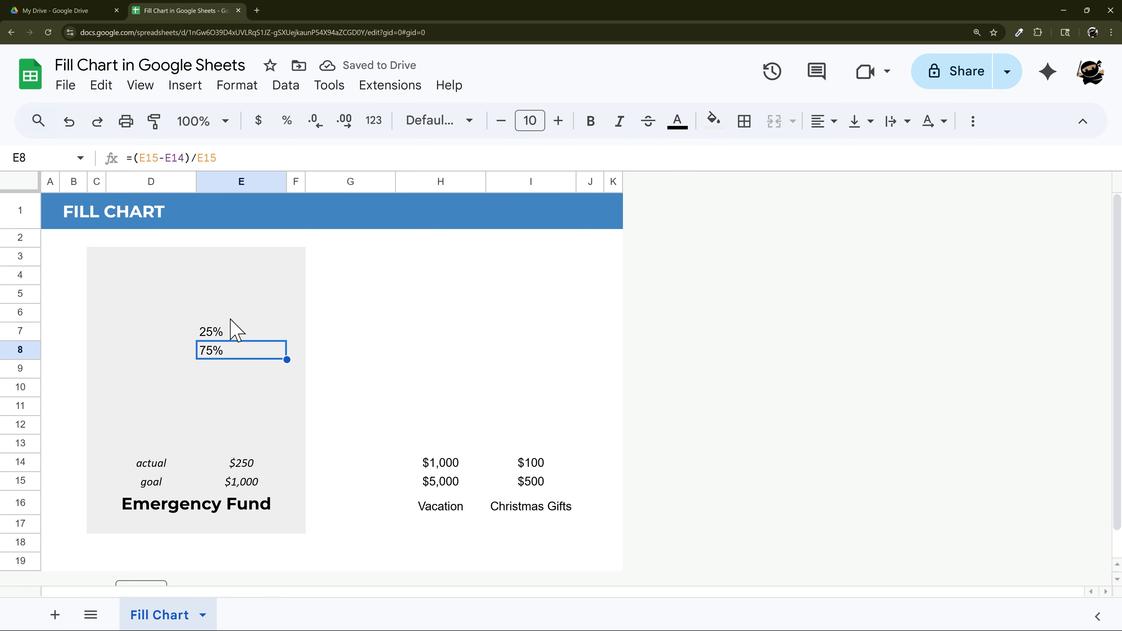
{"action": "left_click_drag", "start_coordinate": [217, 327], "coordinate": [220, 344]}
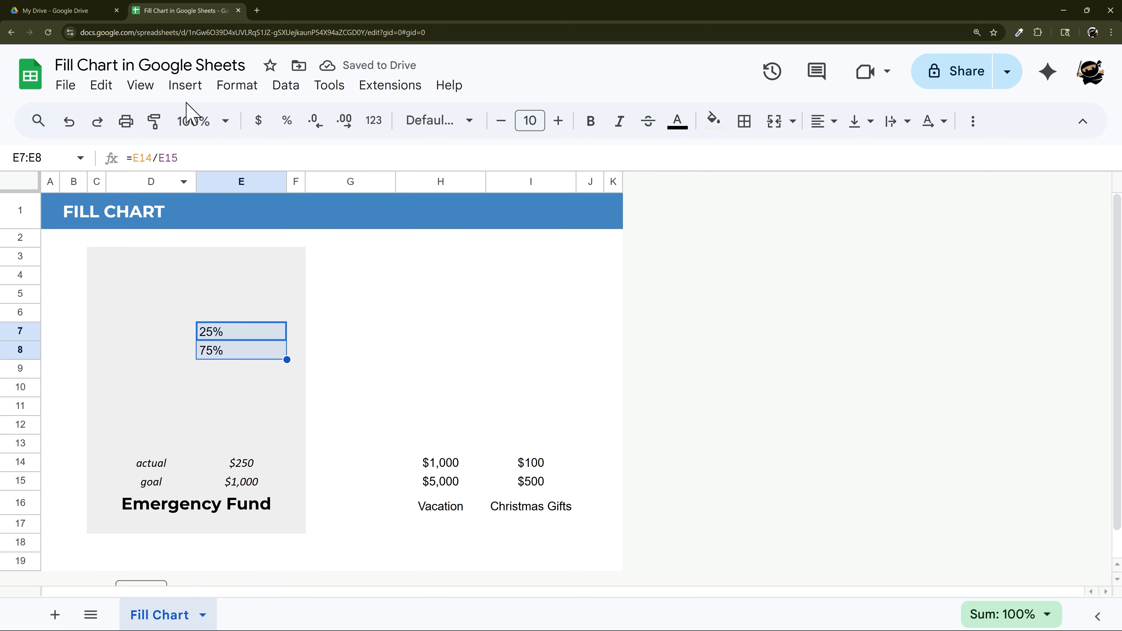
{"action": "left_click", "coordinate": [185, 85]}
{"action": "scroll", "coordinate": [212, 265], "scroll_direction": "down", "scroll_amount": 2}
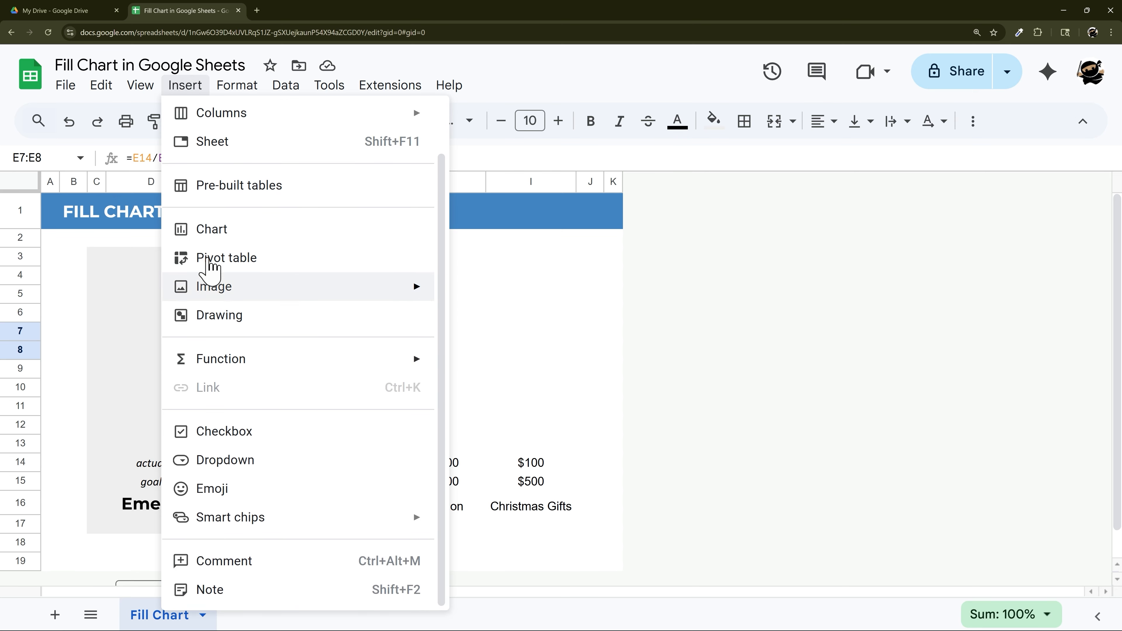
{"action": "left_click", "coordinate": [223, 235]}
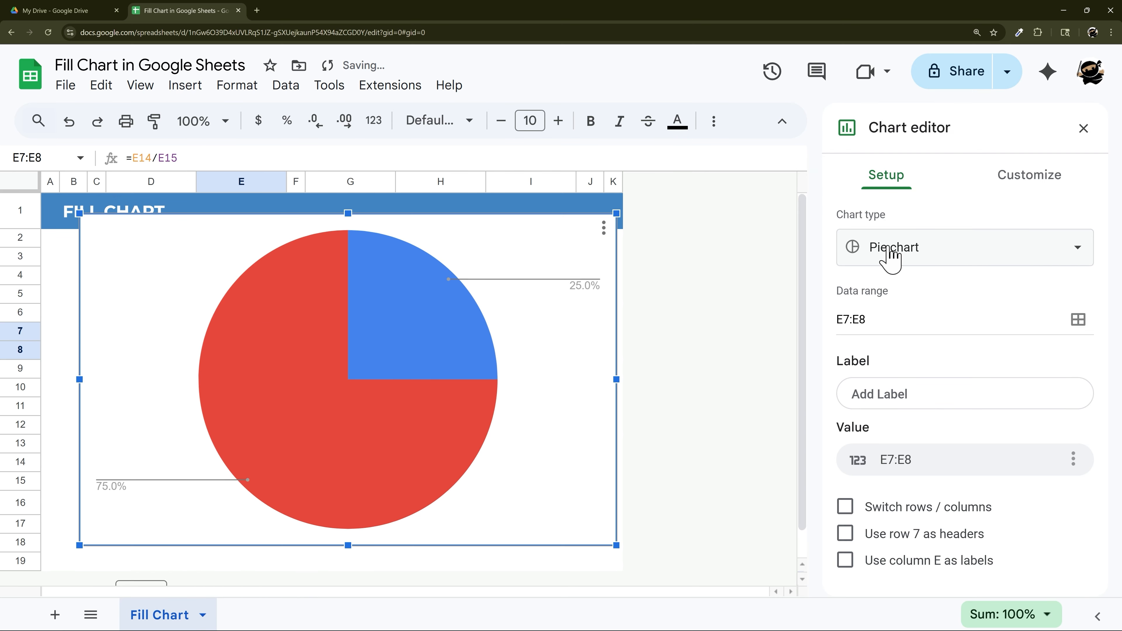
Change the chart to a stacked column chart and switch its rows and columns so both values share one column
{"action": "left_click", "coordinate": [891, 254]}
{"action": "scroll", "coordinate": [992, 391], "scroll_direction": "down", "scroll_amount": 5}
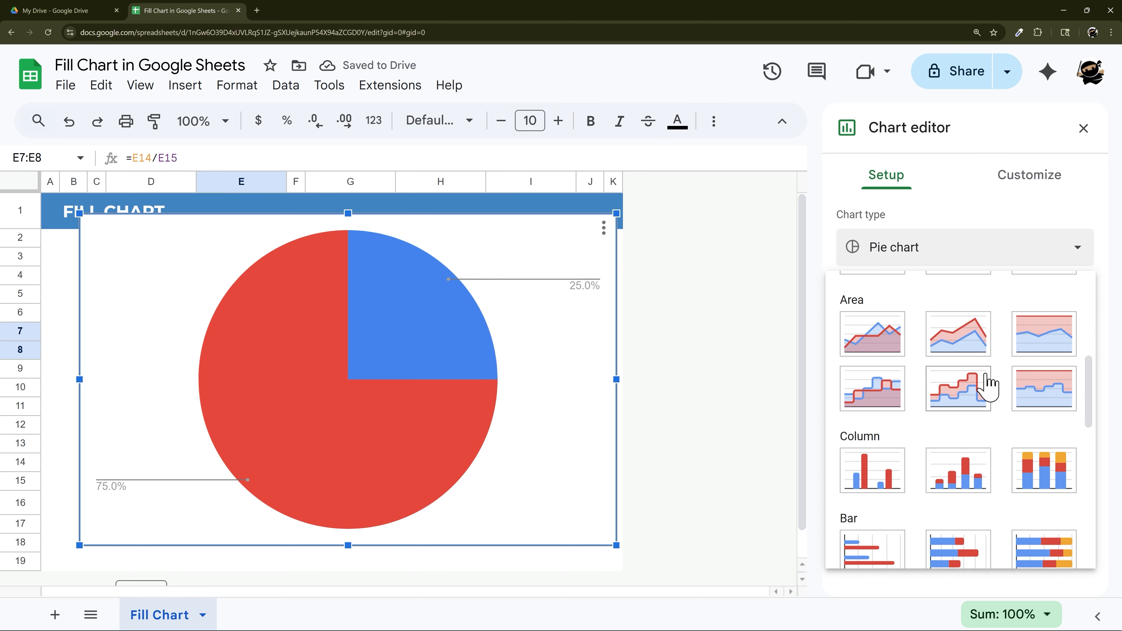
{"action": "scroll", "coordinate": [988, 386], "scroll_direction": "down", "scroll_amount": 1}
{"action": "left_click", "coordinate": [957, 423]}
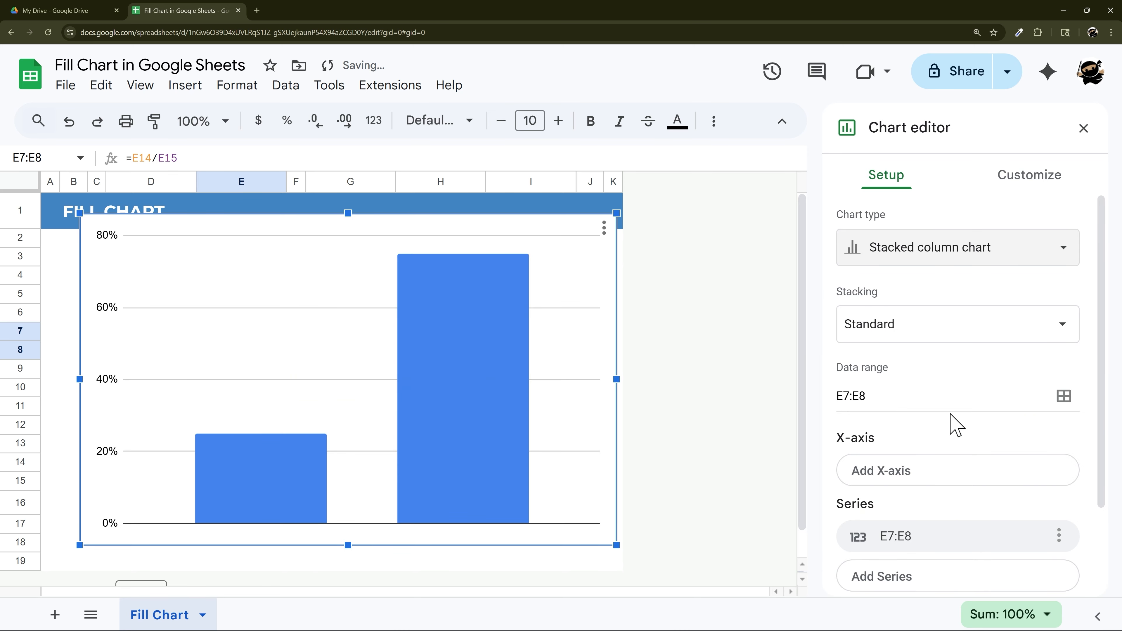
{"action": "scroll", "coordinate": [935, 356], "scroll_direction": "down", "scroll_amount": 3}
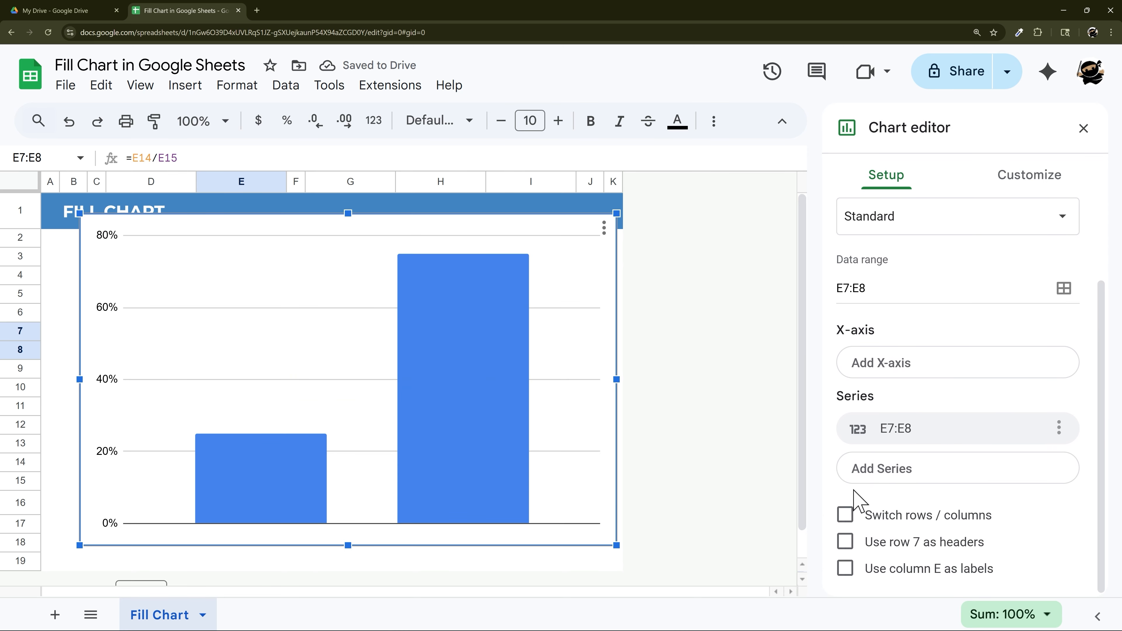
{"action": "left_click", "coordinate": [845, 515]}
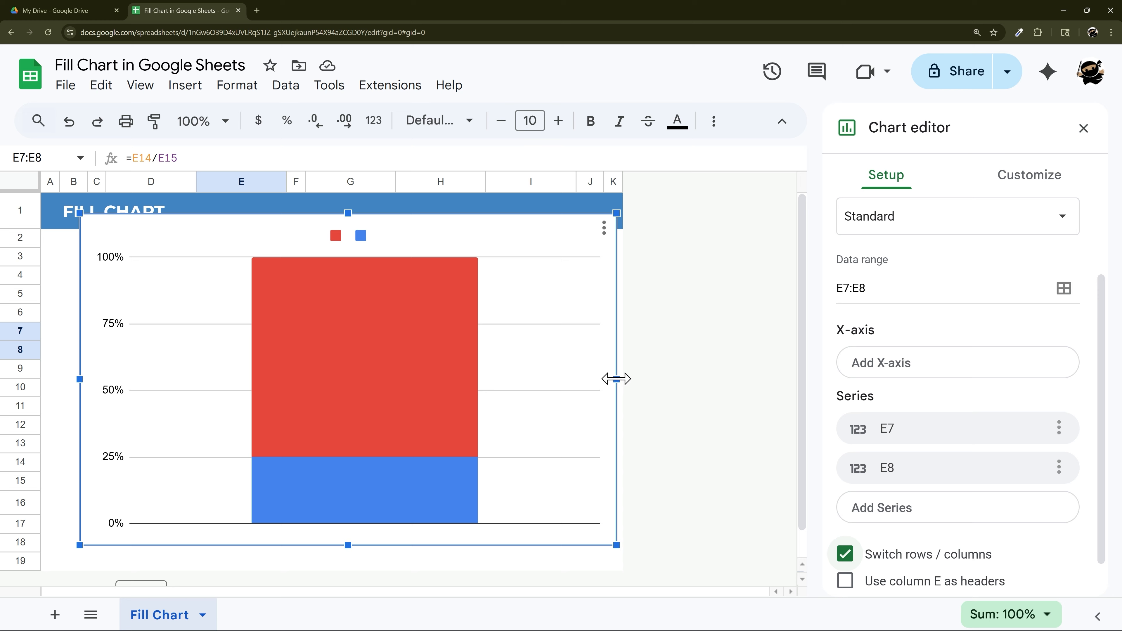
Shrink the chart and fit it inside the gray Emergency Fund card, directly above the actual and goal rows
{"action": "left_click_drag", "start_coordinate": [616, 379], "coordinate": [299, 380]}
{"action": "left_click_drag", "start_coordinate": [189, 212], "coordinate": [155, 271]}
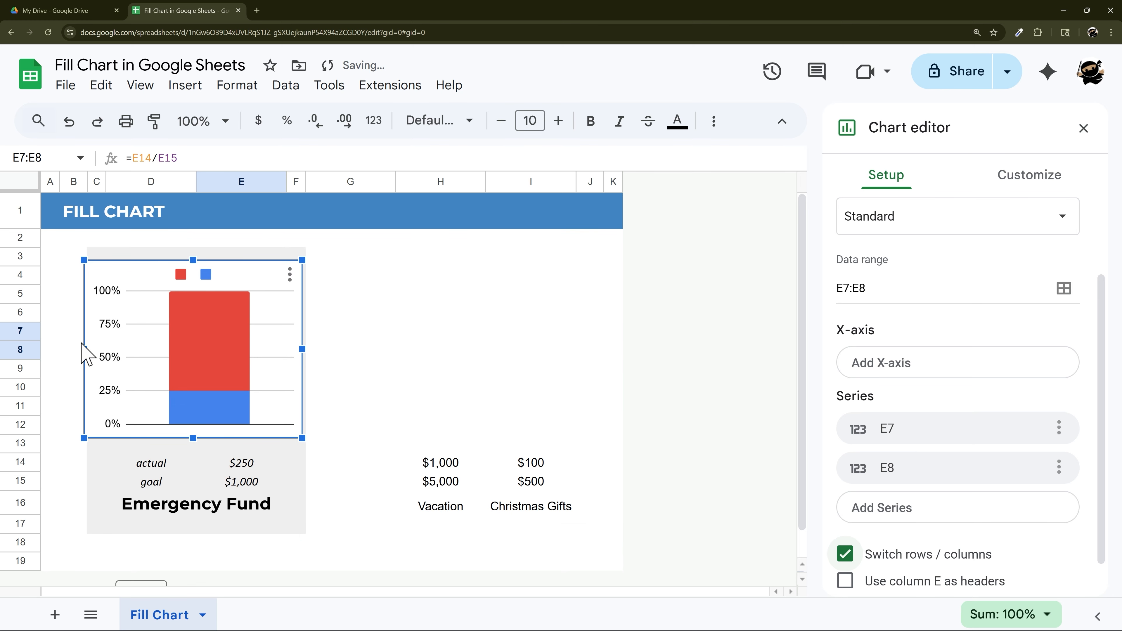
{"action": "left_click_drag", "start_coordinate": [82, 350], "coordinate": [104, 349]}
{"action": "left_click_drag", "start_coordinate": [302, 349], "coordinate": [290, 349]}
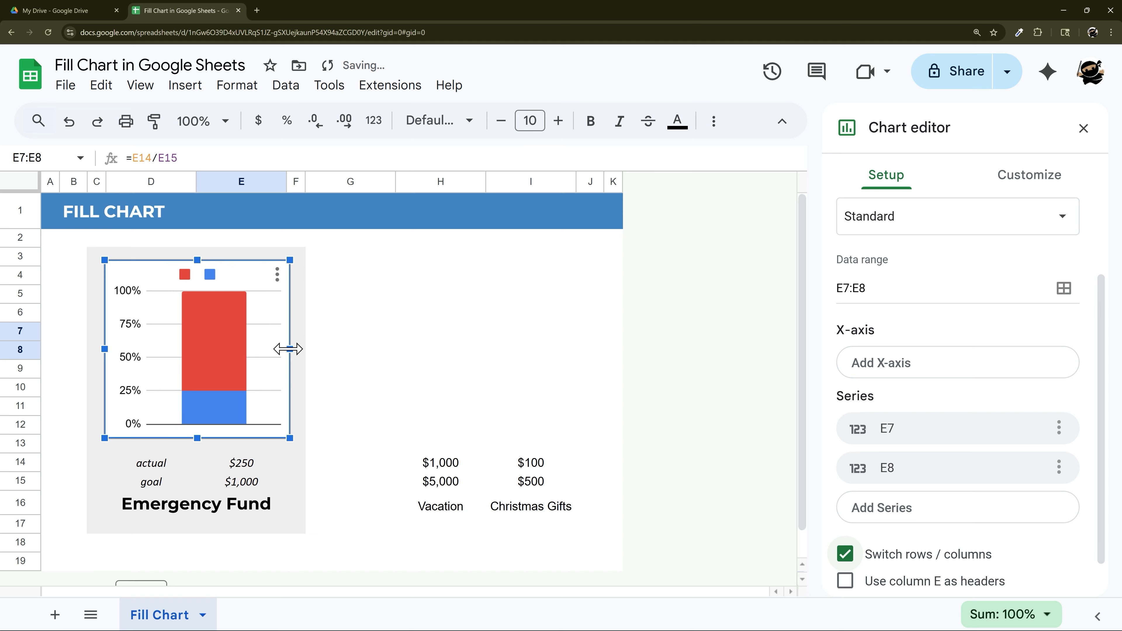
{"action": "left_click_drag", "start_coordinate": [197, 438], "coordinate": [197, 449]}
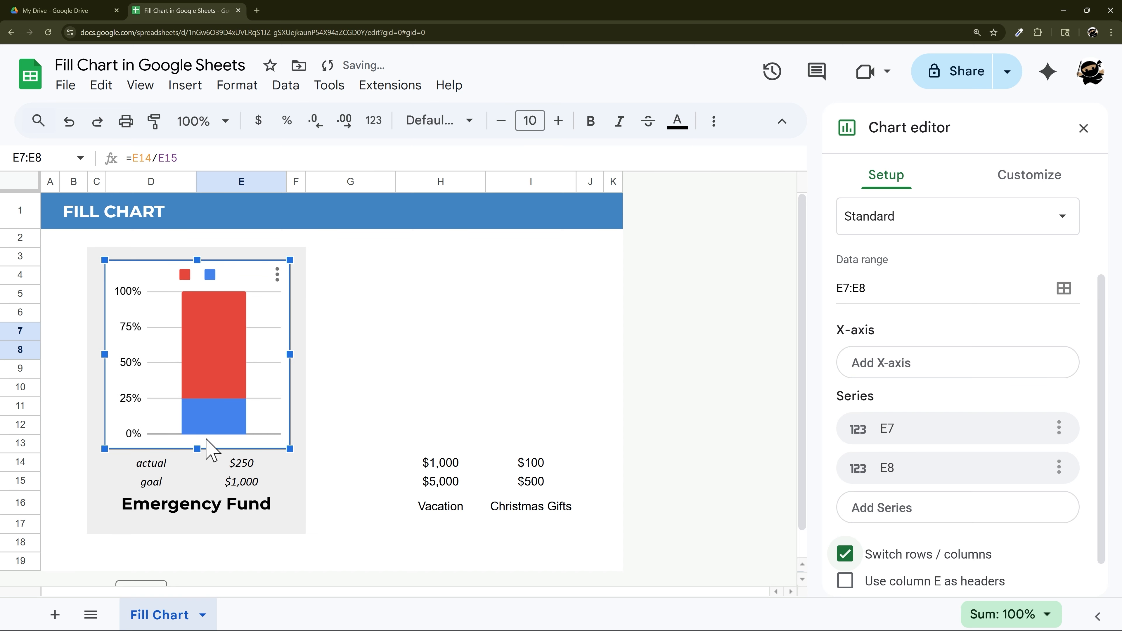
Set the chart's background and border colors to the light gray of the card
{"action": "left_click", "coordinate": [333, 369]}
{"action": "scroll", "coordinate": [337, 346], "scroll_direction": "down", "scroll_amount": 1}
{"action": "double_click", "coordinate": [268, 244]}
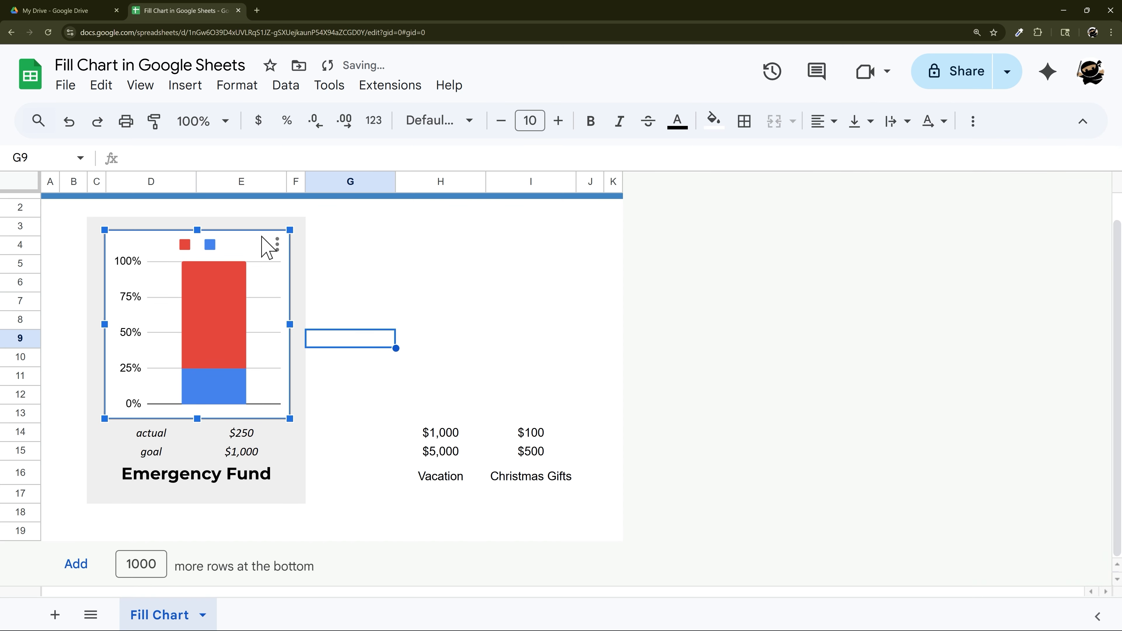
{"action": "left_click", "coordinate": [1020, 184]}
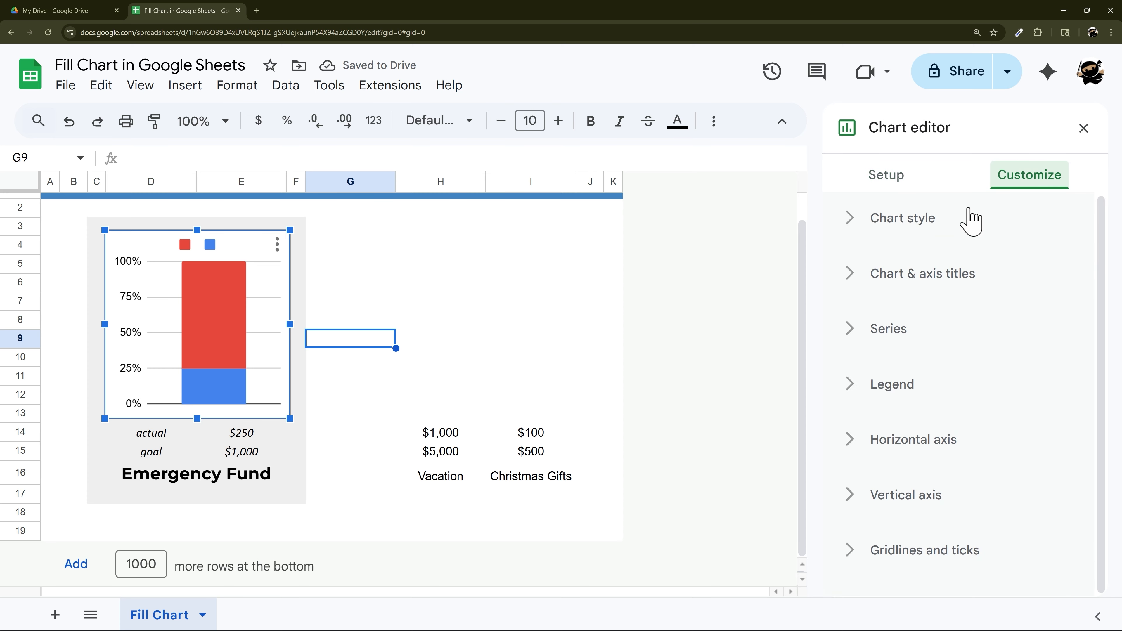
{"action": "left_click", "coordinate": [972, 218]}
{"action": "left_click", "coordinate": [873, 294]}
{"action": "left_click", "coordinate": [1012, 360]}
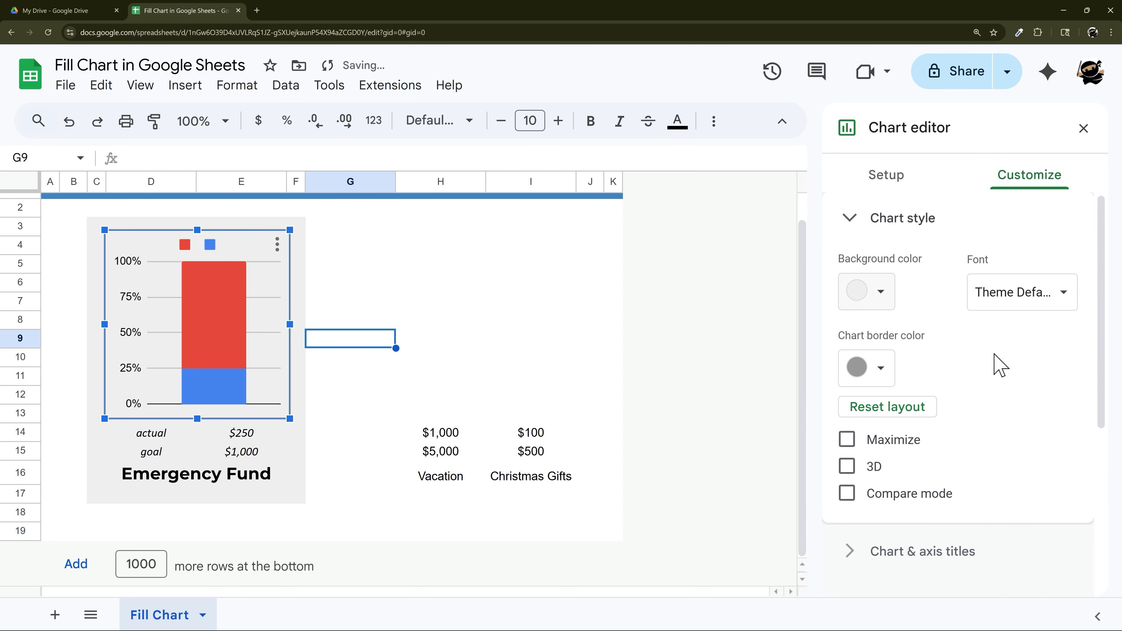
{"action": "left_click", "coordinate": [877, 368]}
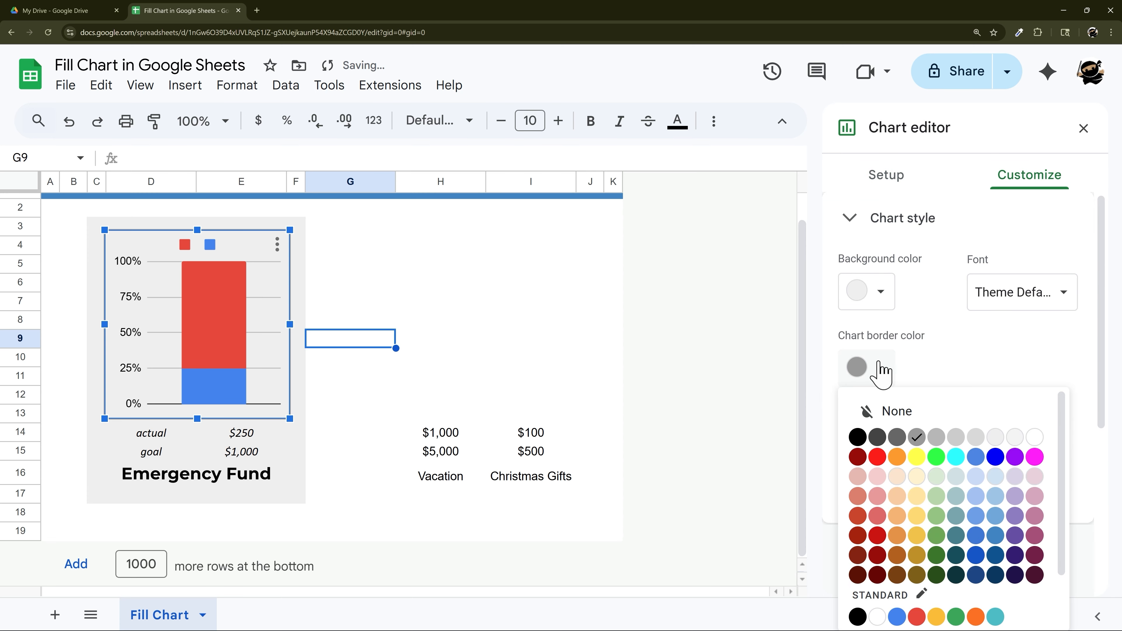
{"action": "left_click", "coordinate": [1015, 437]}
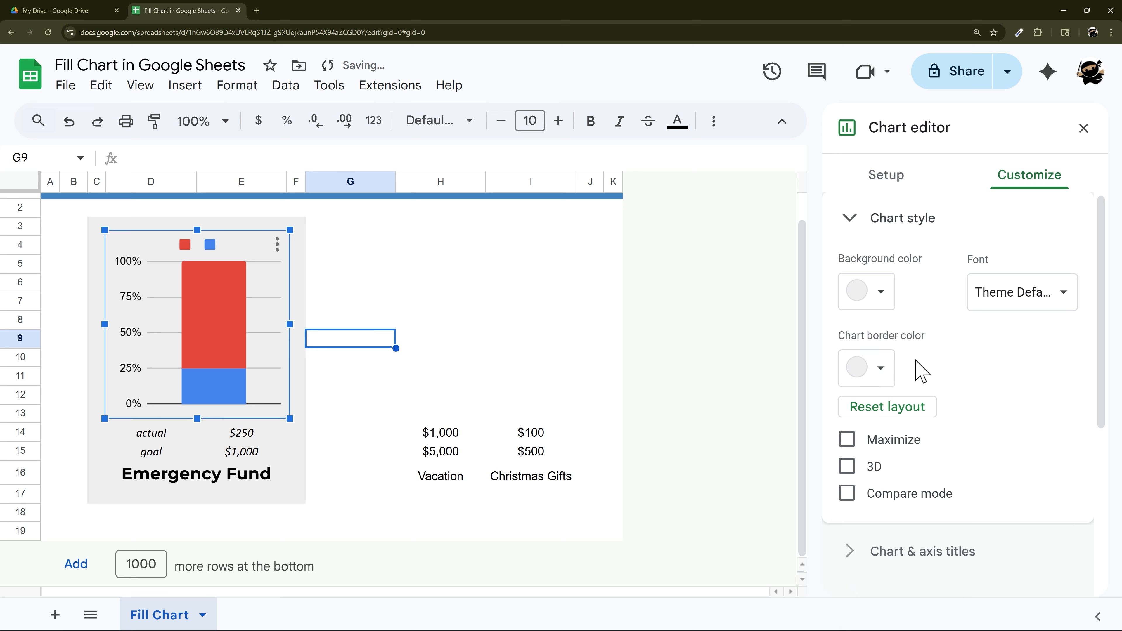
{"action": "left_click", "coordinate": [877, 227]}
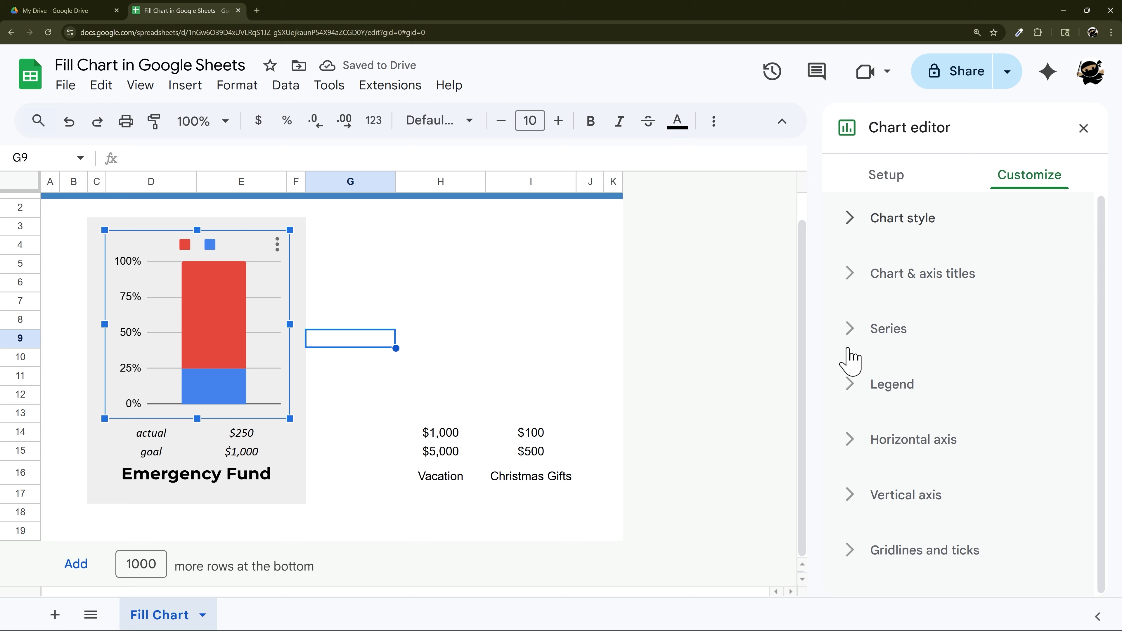
Fill the Column 1 series with dark green
{"action": "left_click", "coordinate": [853, 331]}
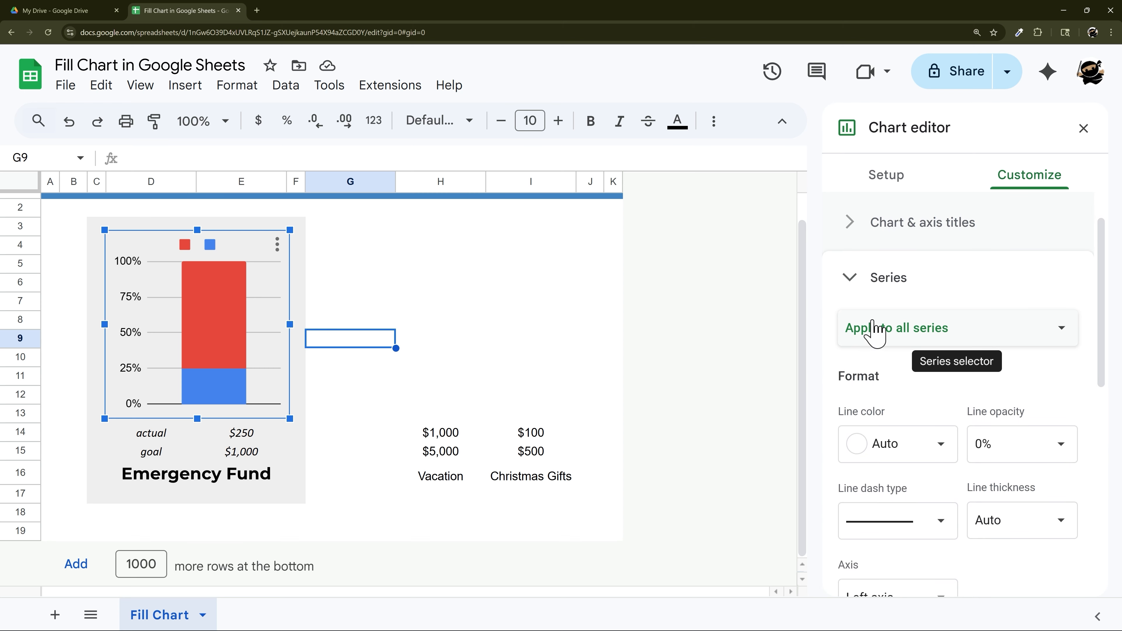
{"action": "left_click", "coordinate": [905, 338]}
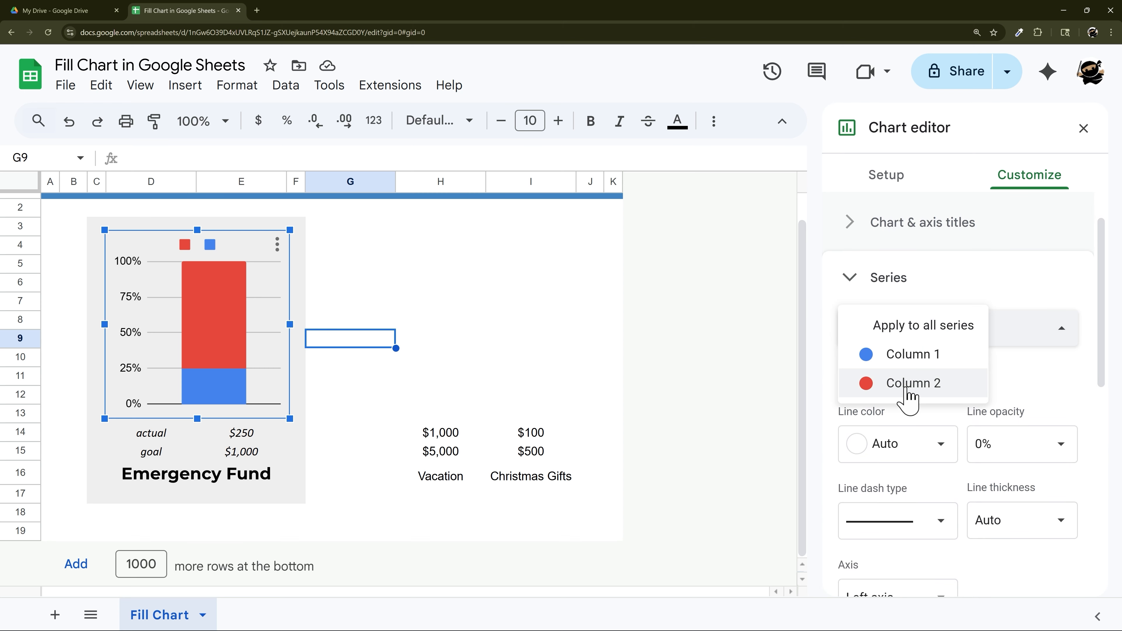
{"action": "left_click", "coordinate": [910, 363]}
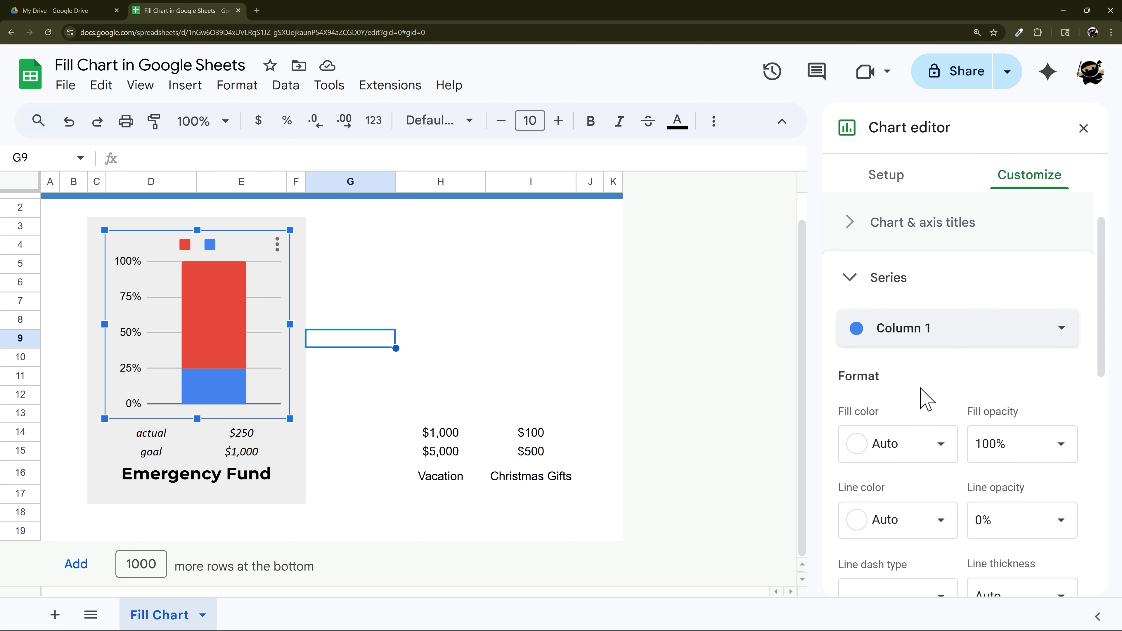
{"action": "scroll", "coordinate": [926, 400], "scroll_direction": "down", "scroll_amount": 2}
{"action": "left_click", "coordinate": [894, 354]}
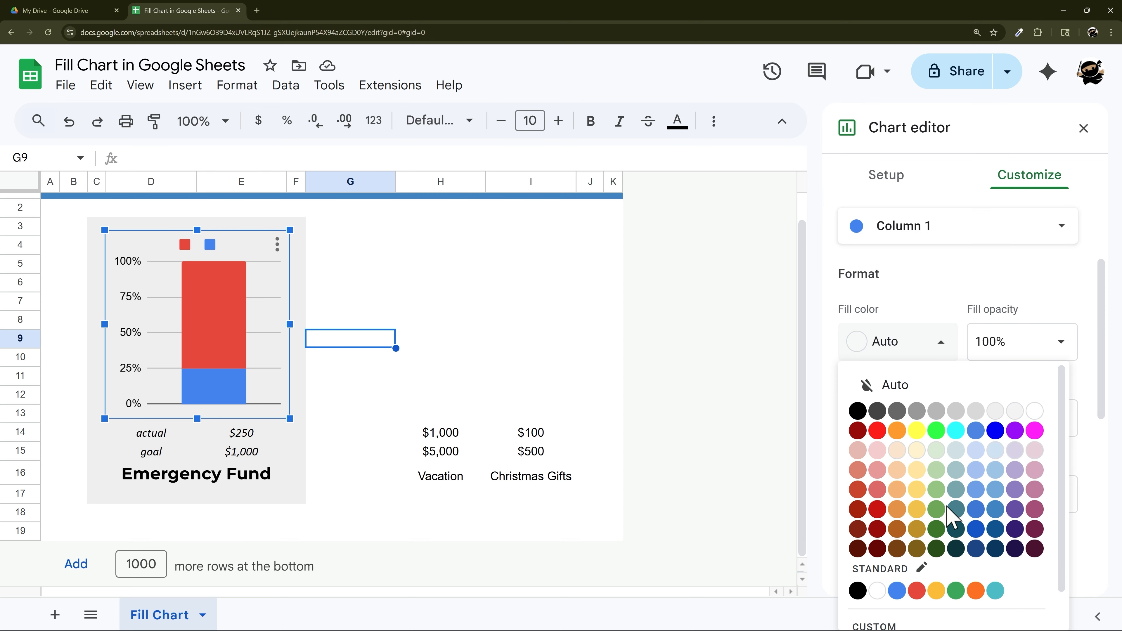
{"action": "left_click", "coordinate": [936, 513]}
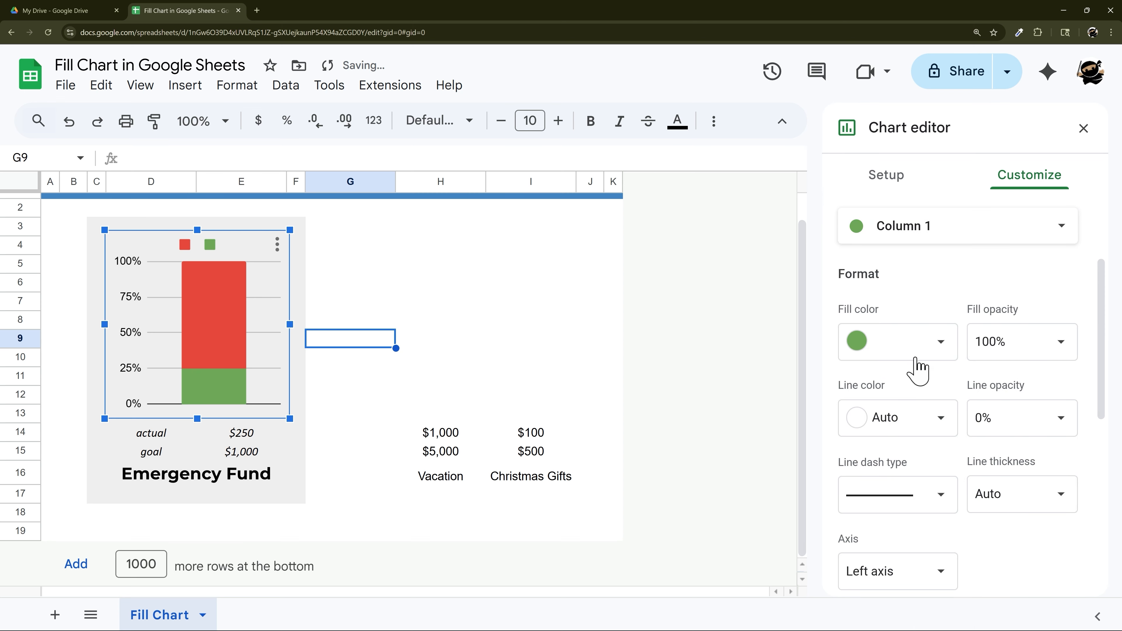
{"action": "left_click", "coordinate": [917, 366]}
{"action": "left_click", "coordinate": [937, 530]}
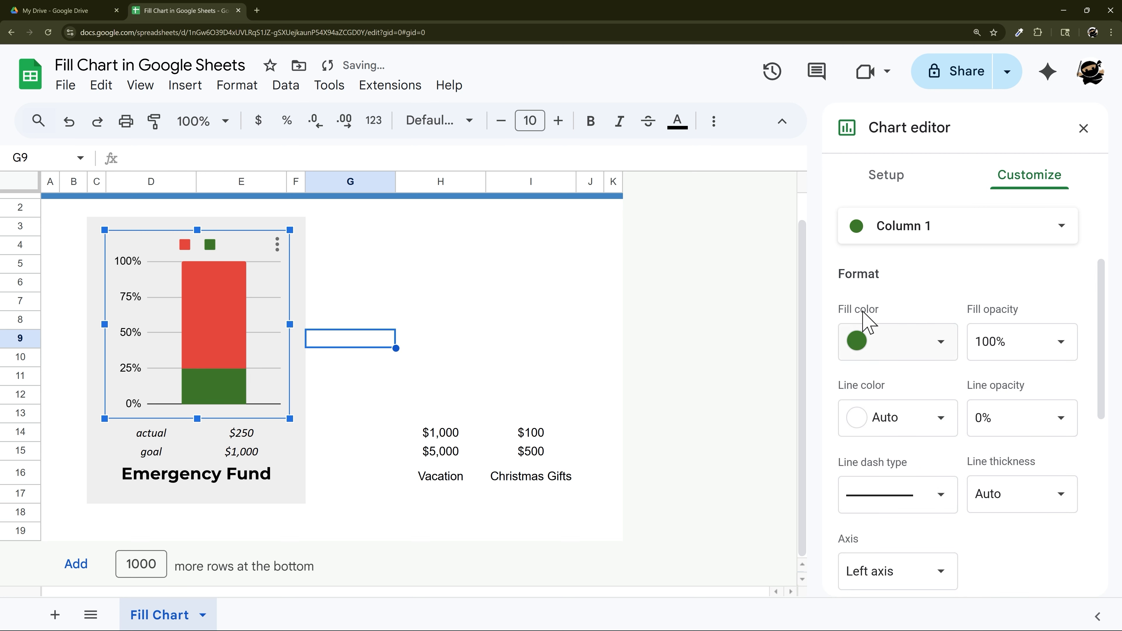
Fill the Column 2 series with a very light green
{"action": "left_click", "coordinate": [897, 233]}
{"action": "left_click", "coordinate": [902, 257]}
{"action": "left_click", "coordinate": [894, 349]}
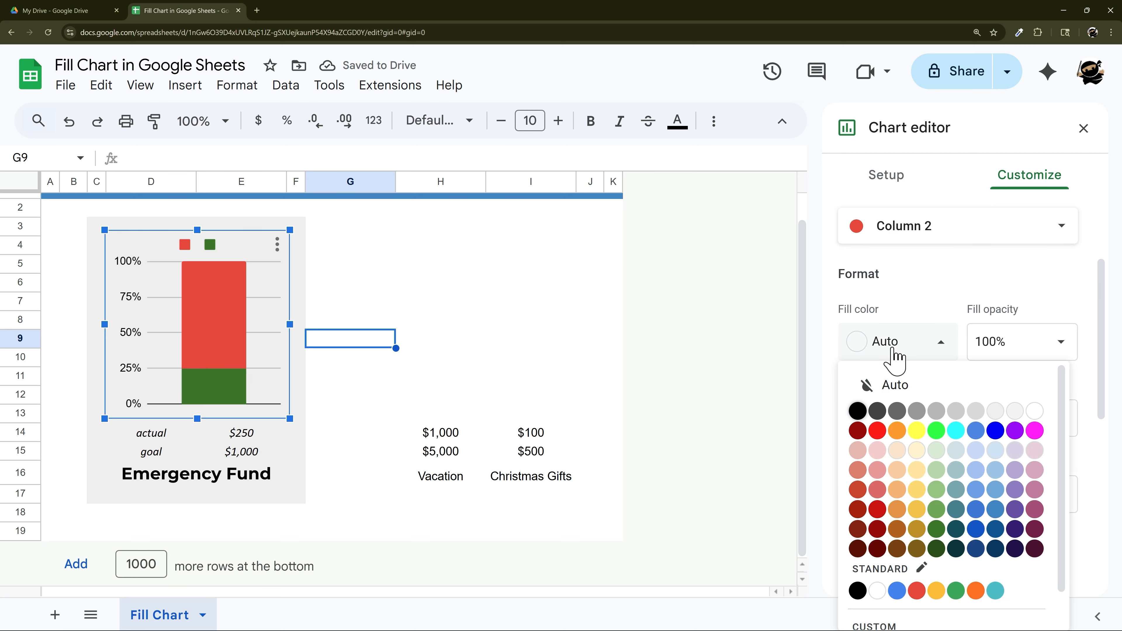
{"action": "left_click", "coordinate": [936, 449]}
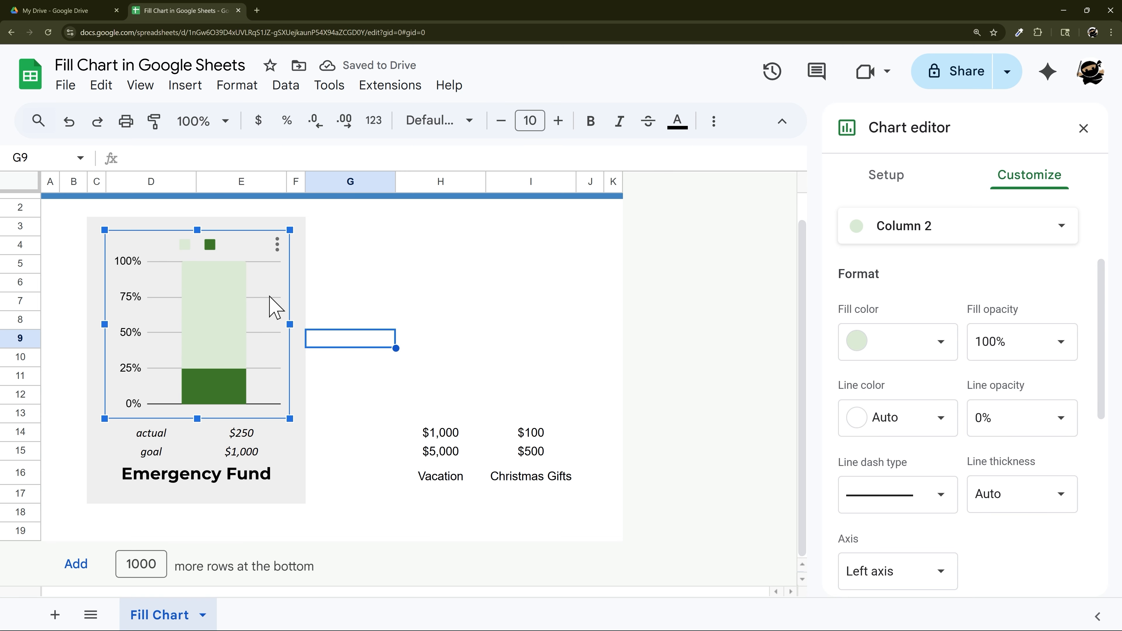
Turn off the major gridlines of the chart's vertical axis
{"action": "left_click", "coordinate": [265, 298]}
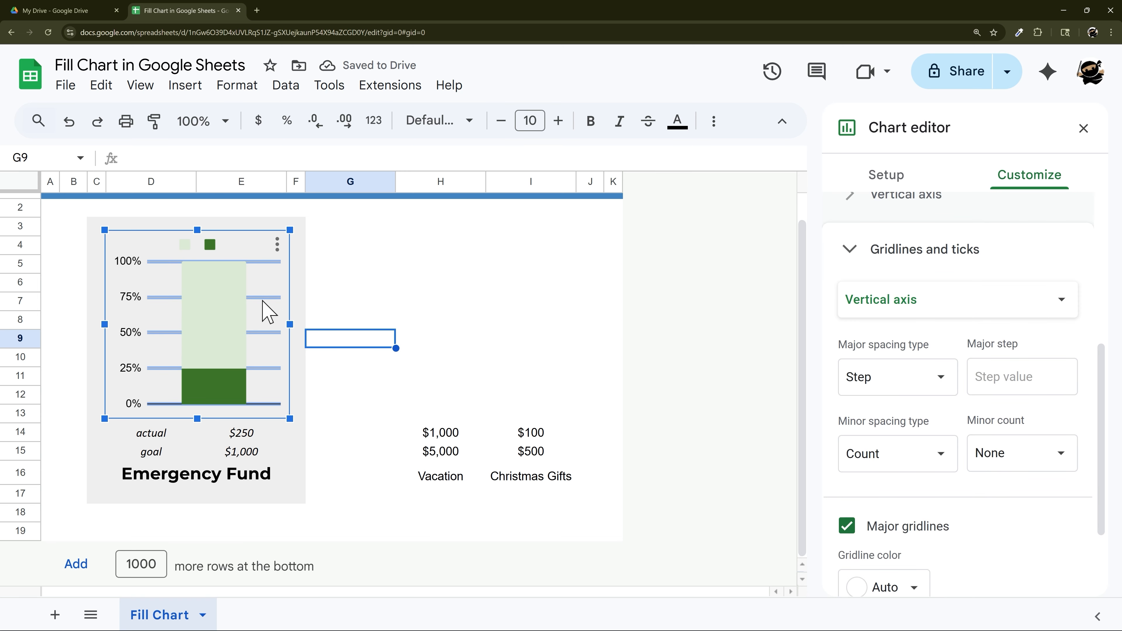
{"action": "scroll", "coordinate": [966, 472], "scroll_direction": "down", "scroll_amount": 2}
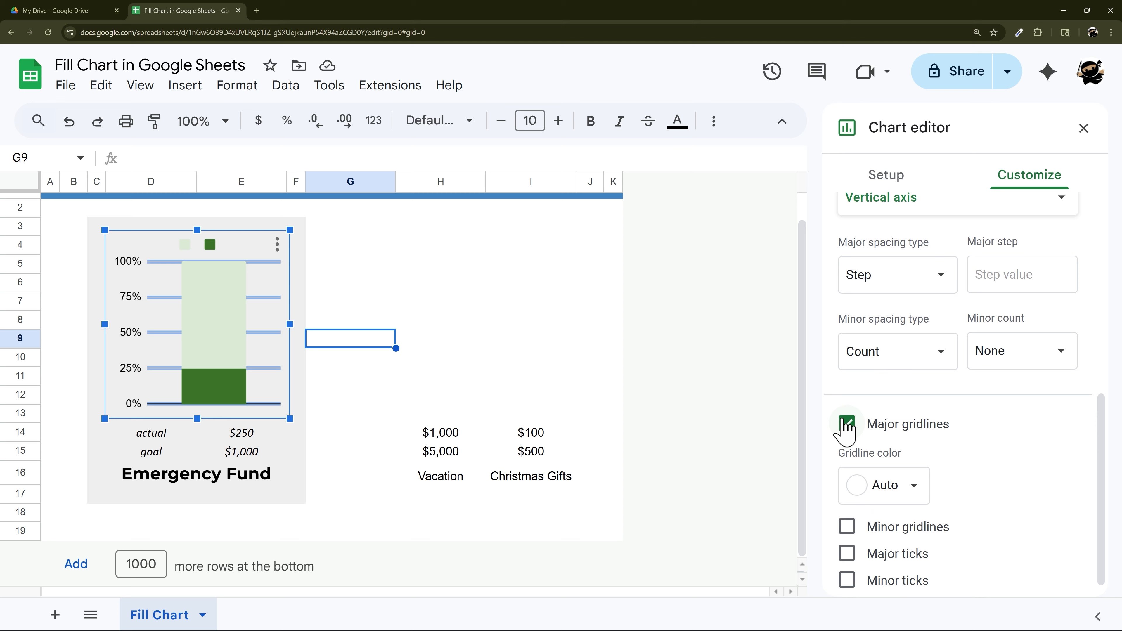
{"action": "left_click", "coordinate": [847, 426]}
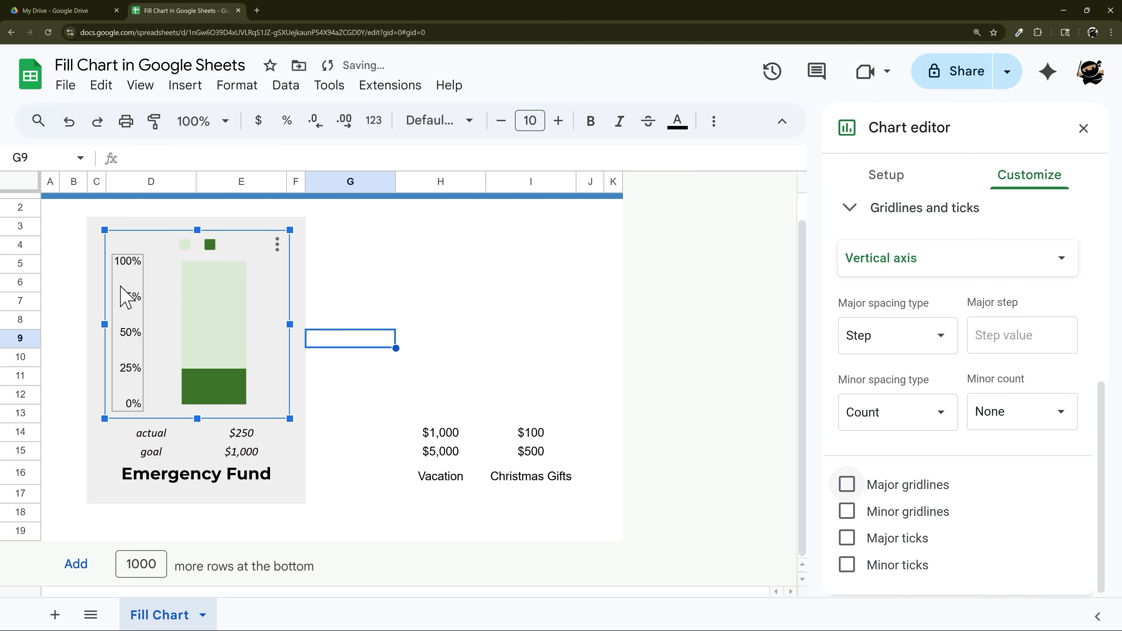
Set the vertical axis labels to font size 6 and color them light gray to blend into the background
{"action": "left_click", "coordinate": [131, 296]}
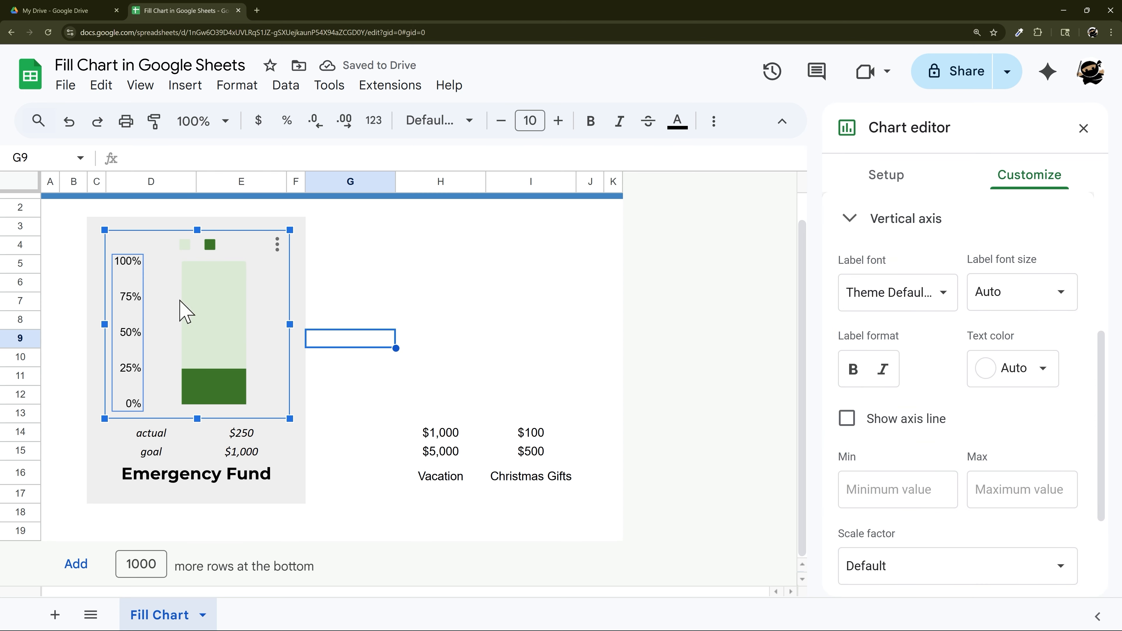
{"action": "left_click", "coordinate": [1007, 295]}
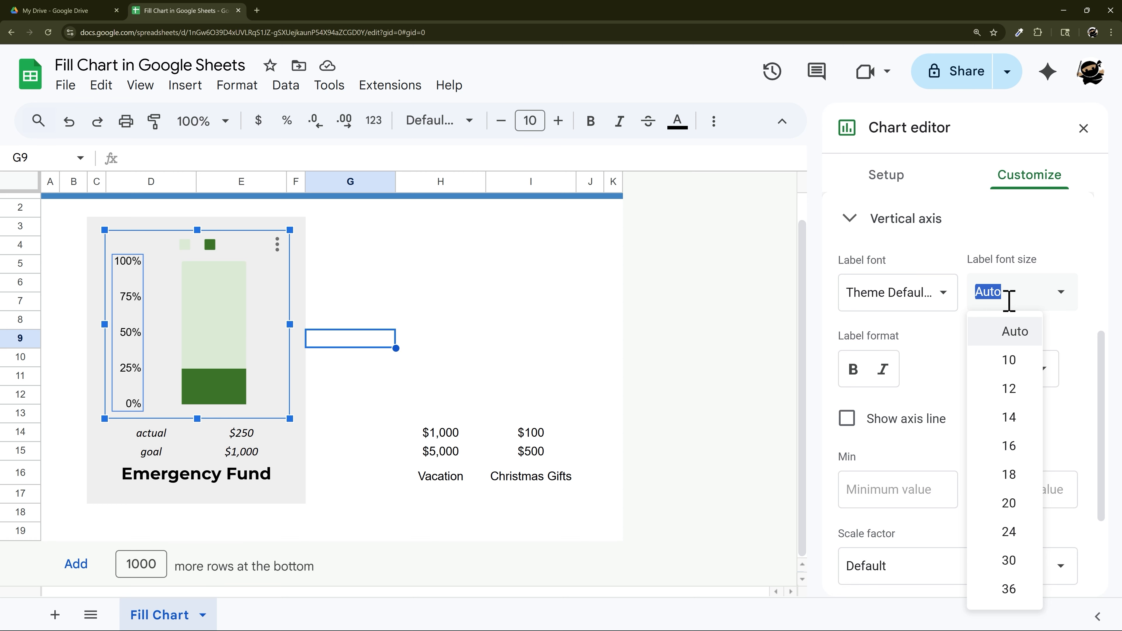
{"action": "type", "text": "6"}
{"action": "key", "text": "Return"}
{"action": "left_click", "coordinate": [1040, 367]}
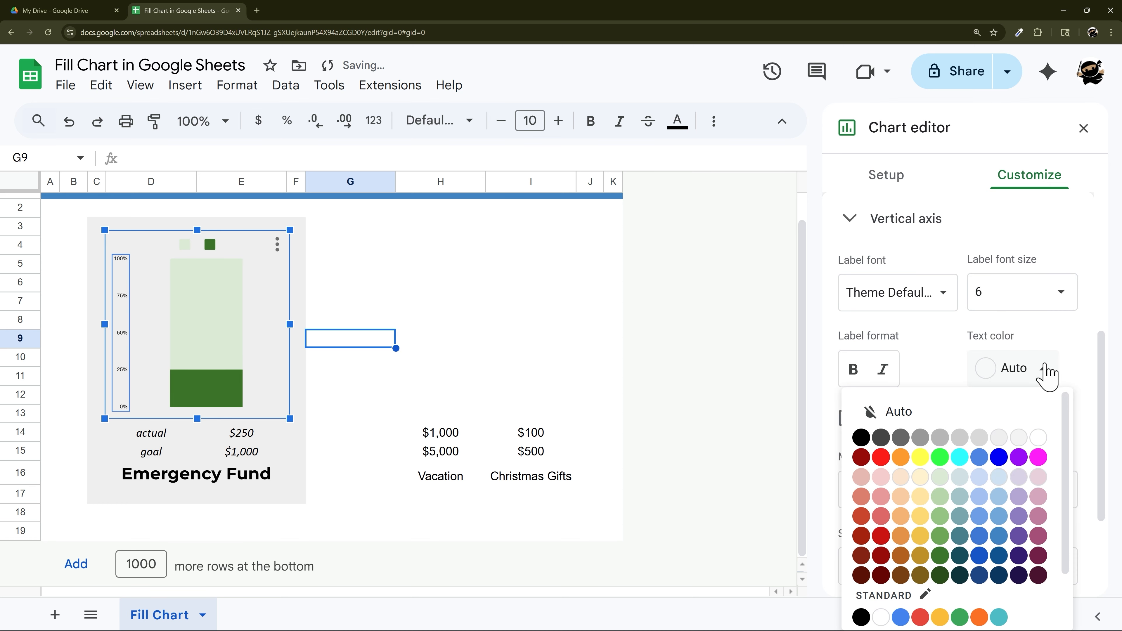
{"action": "left_click", "coordinate": [995, 437]}
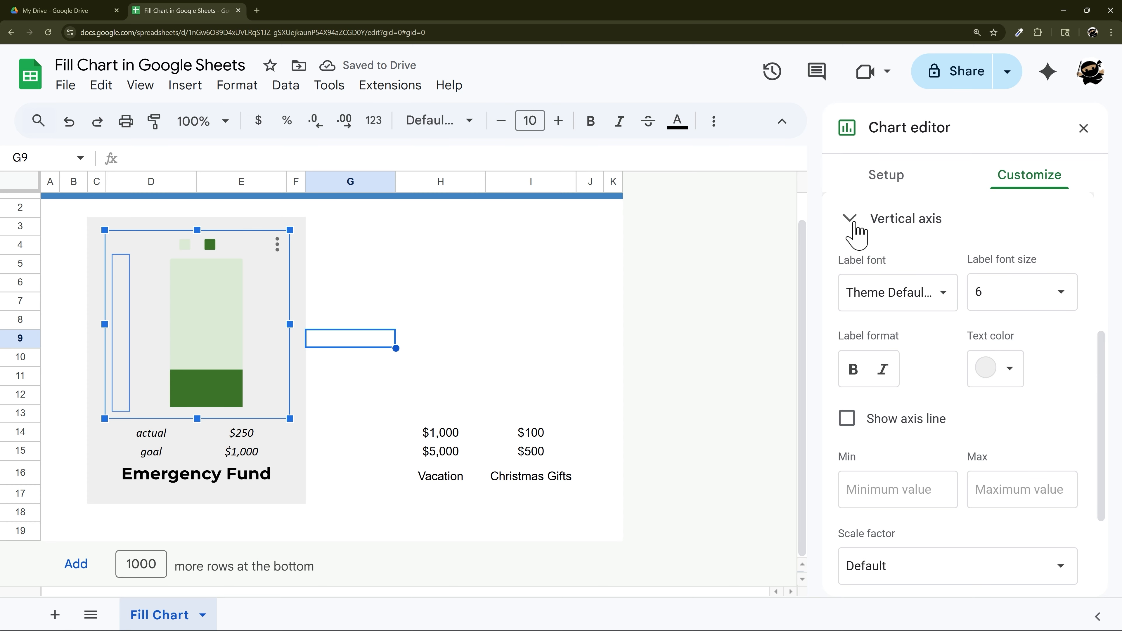
{"action": "left_click", "coordinate": [853, 221]}
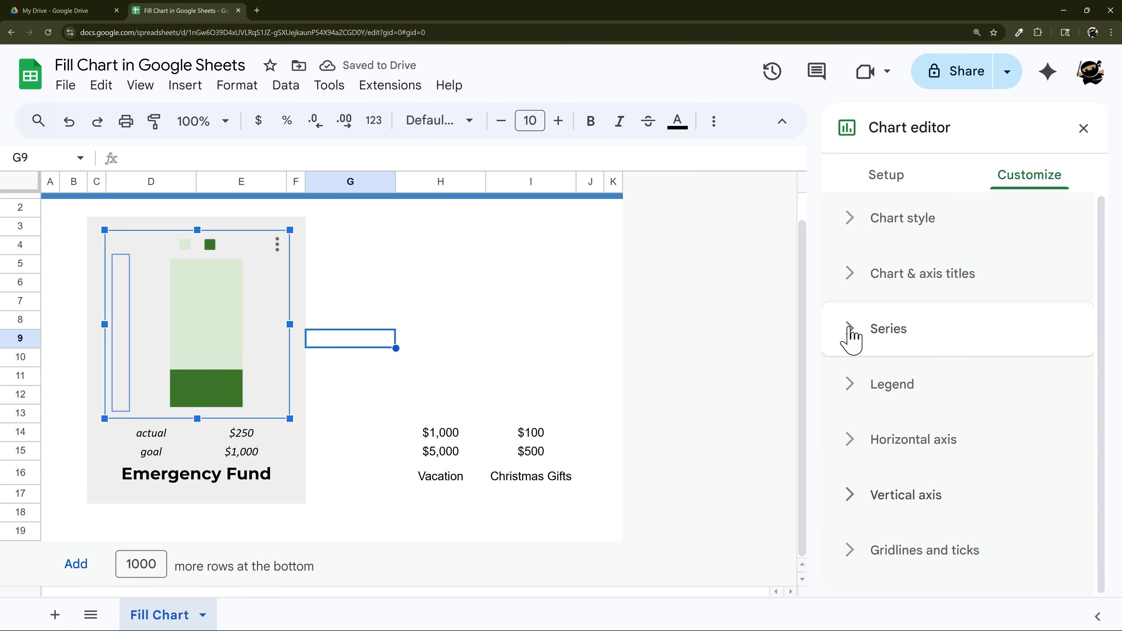
Turn on data labels for the Column 1 series
{"action": "left_click", "coordinate": [855, 331]}
{"action": "left_click", "coordinate": [919, 377]}
{"action": "left_click", "coordinate": [914, 349]}
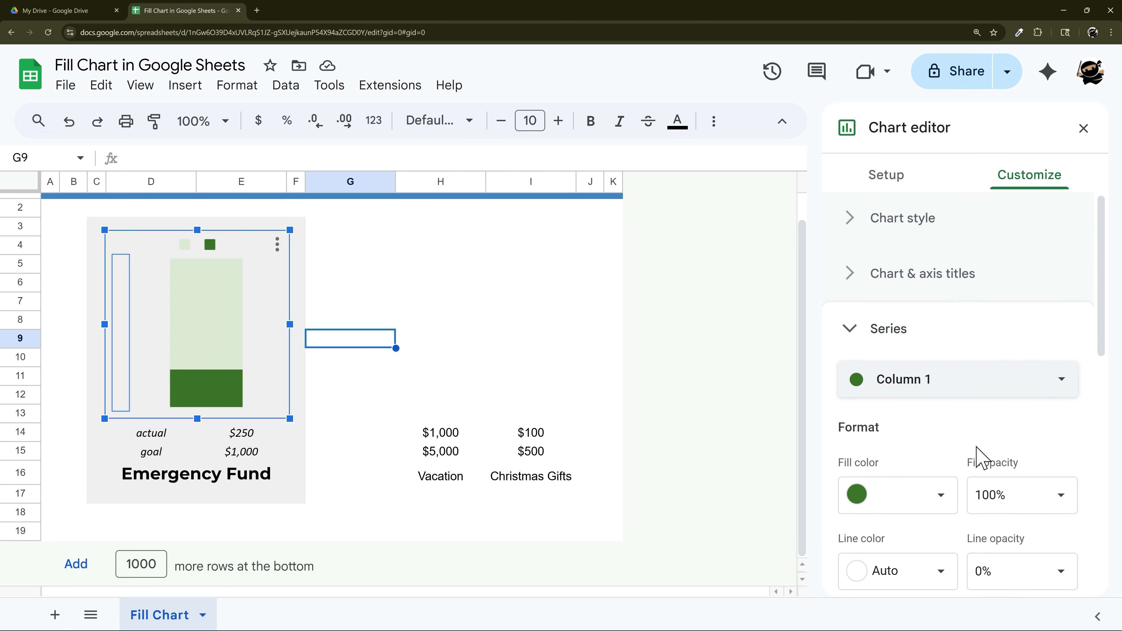
{"action": "scroll", "coordinate": [977, 459], "scroll_direction": "down", "scroll_amount": 8}
{"action": "left_click", "coordinate": [847, 412]}
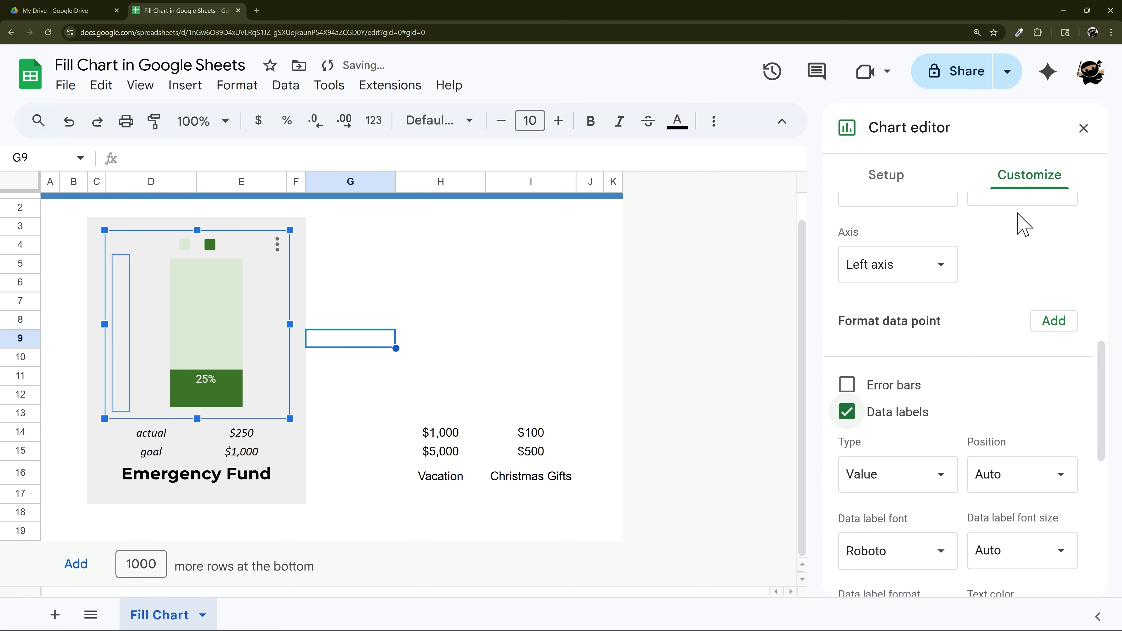
Remove the legend from the Emergency Fund chart
{"action": "left_click", "coordinate": [1084, 129]}
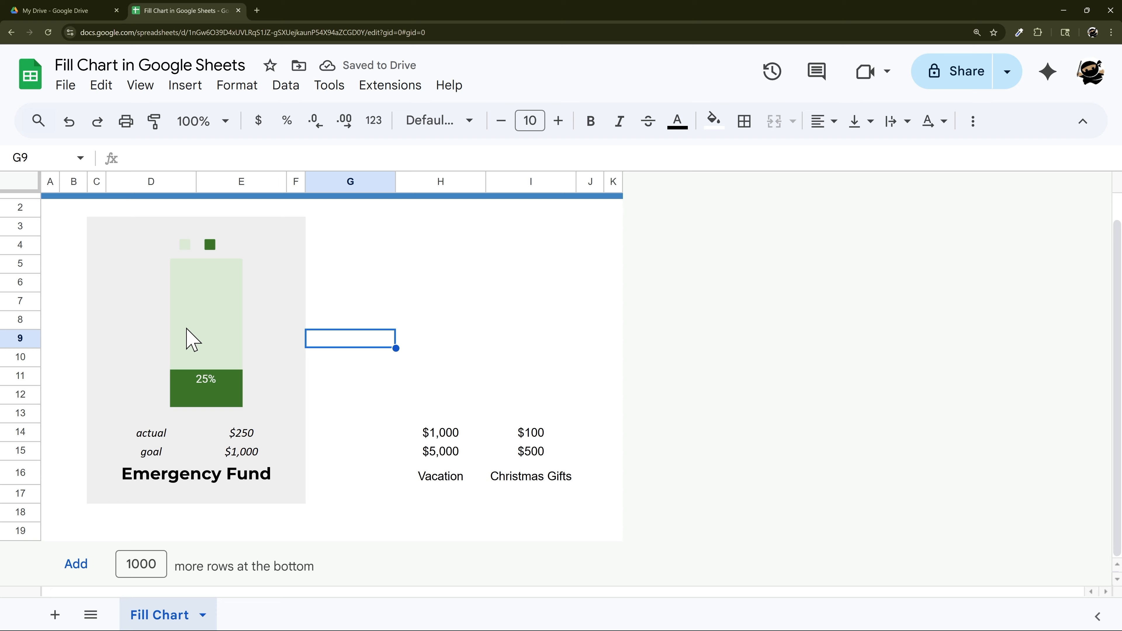
{"action": "double_click", "coordinate": [212, 246]}
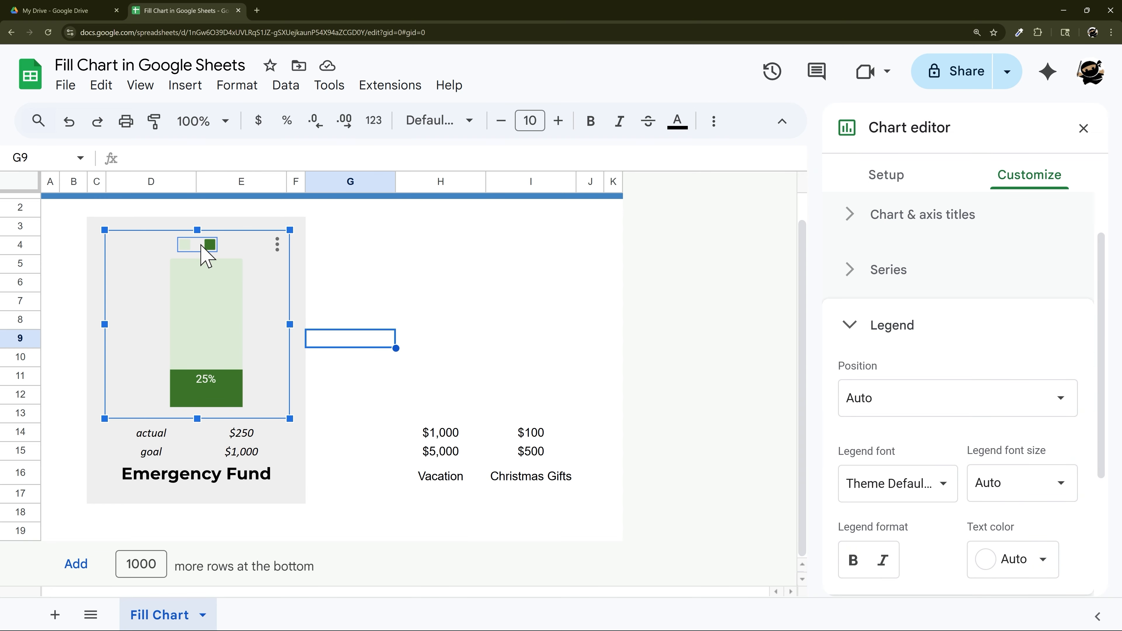
{"action": "key", "text": "Delete"}
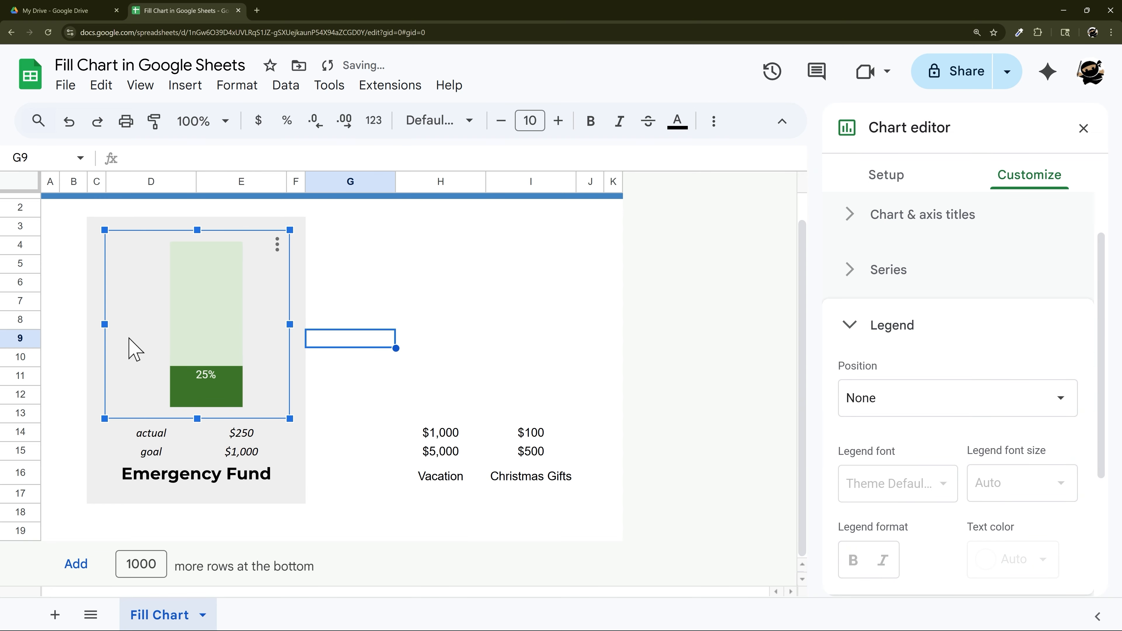
Enlarge the chart's plot area on all four sides so the columns fill the chart frame
{"action": "left_click", "coordinate": [161, 318]}
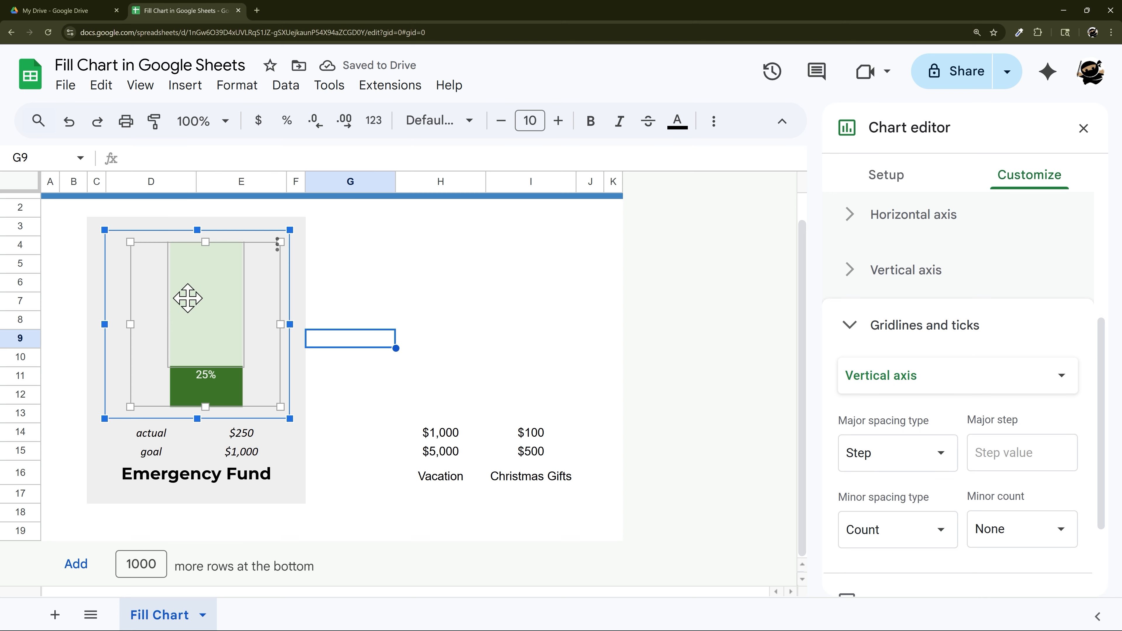
{"action": "left_click_drag", "start_coordinate": [130, 324], "coordinate": [111, 321]}
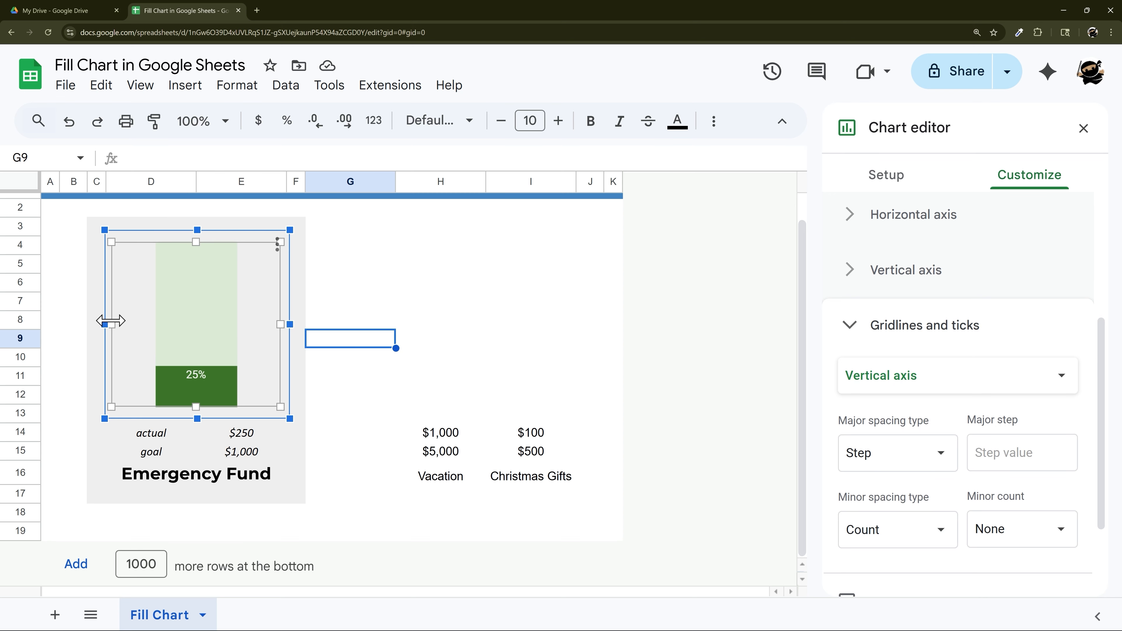
{"action": "left_click", "coordinate": [213, 389]}
{"action": "left_click", "coordinate": [234, 360]}
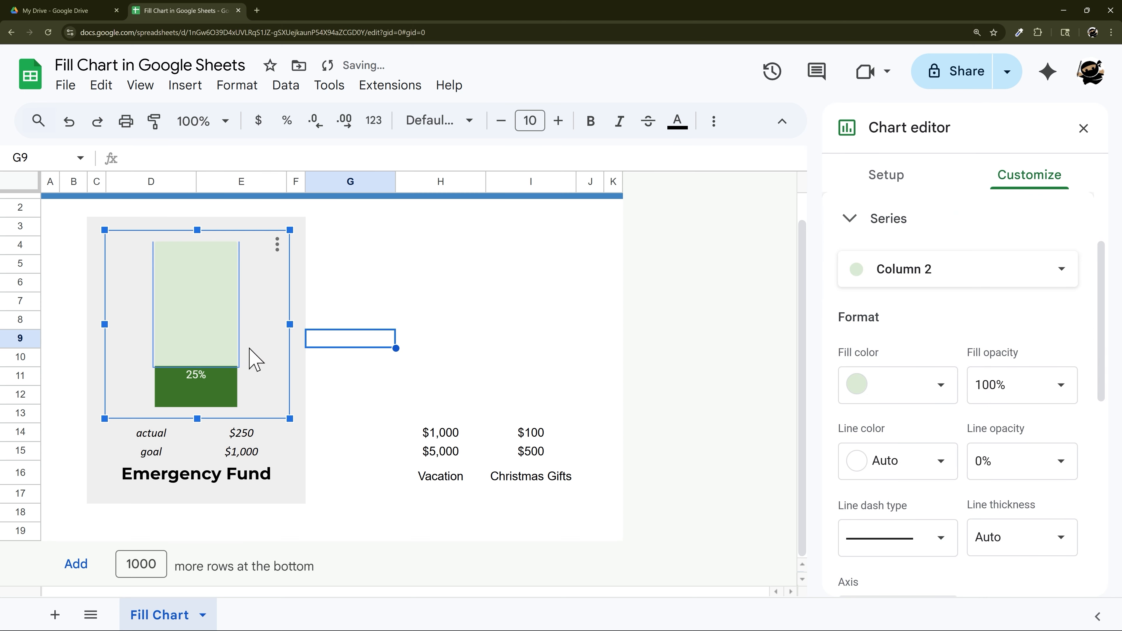
{"action": "left_click", "coordinate": [250, 358]}
{"action": "left_click_drag", "start_coordinate": [195, 407], "coordinate": [199, 418]}
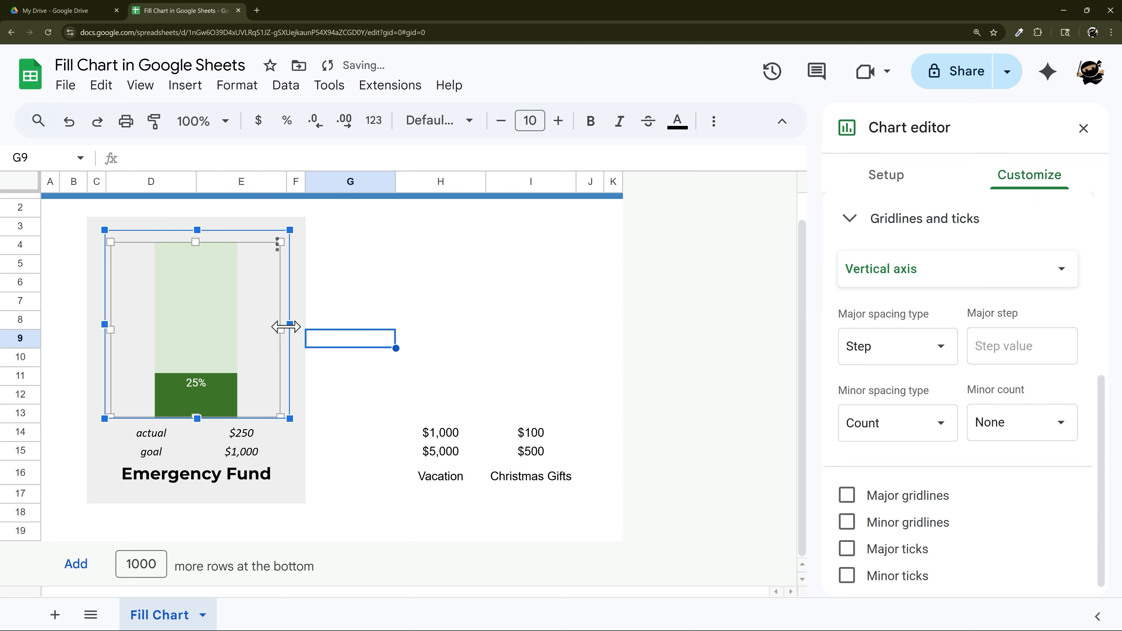
{"action": "left_click_drag", "start_coordinate": [280, 327], "coordinate": [283, 328]}
{"action": "left_click", "coordinate": [211, 258]}
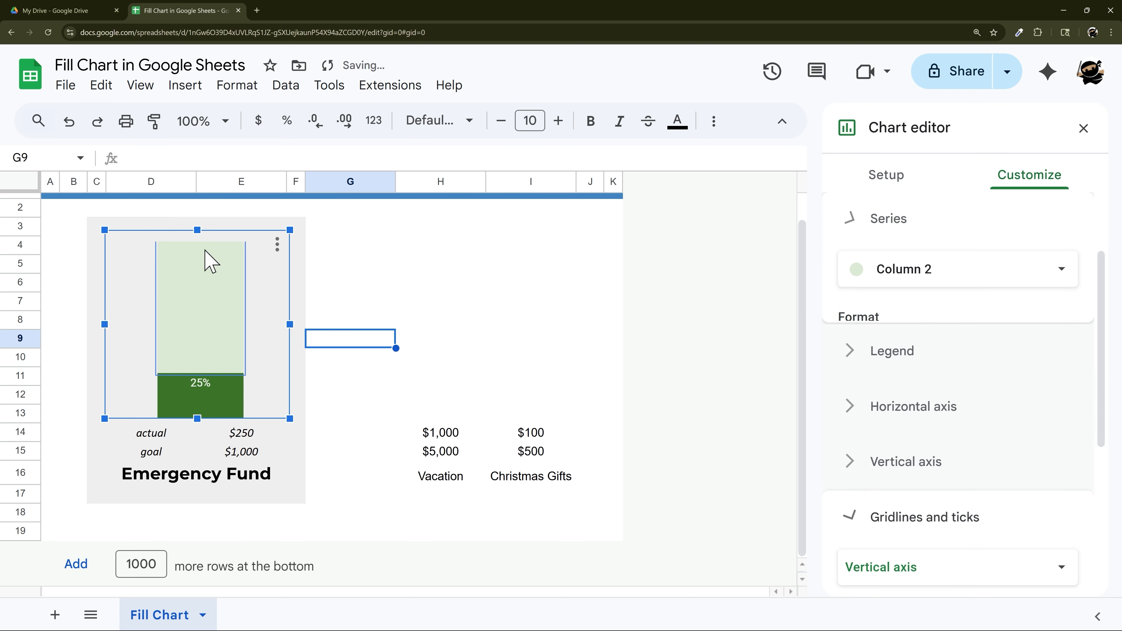
{"action": "left_click", "coordinate": [252, 279]}
{"action": "left_click_drag", "start_coordinate": [197, 234], "coordinate": [201, 229]}
Narrow the chart frame from both sides and adjust its upper edge so it sits centered in the Emergency Fund card
{"action": "mouse_move", "coordinate": [126, 338]}
{"action": "left_mouse_down"}
{"action": "mouse_move", "coordinate": [105, 321]}
{"action": "mouse_move", "coordinate": [118, 324]}
{"action": "left_mouse_up"}
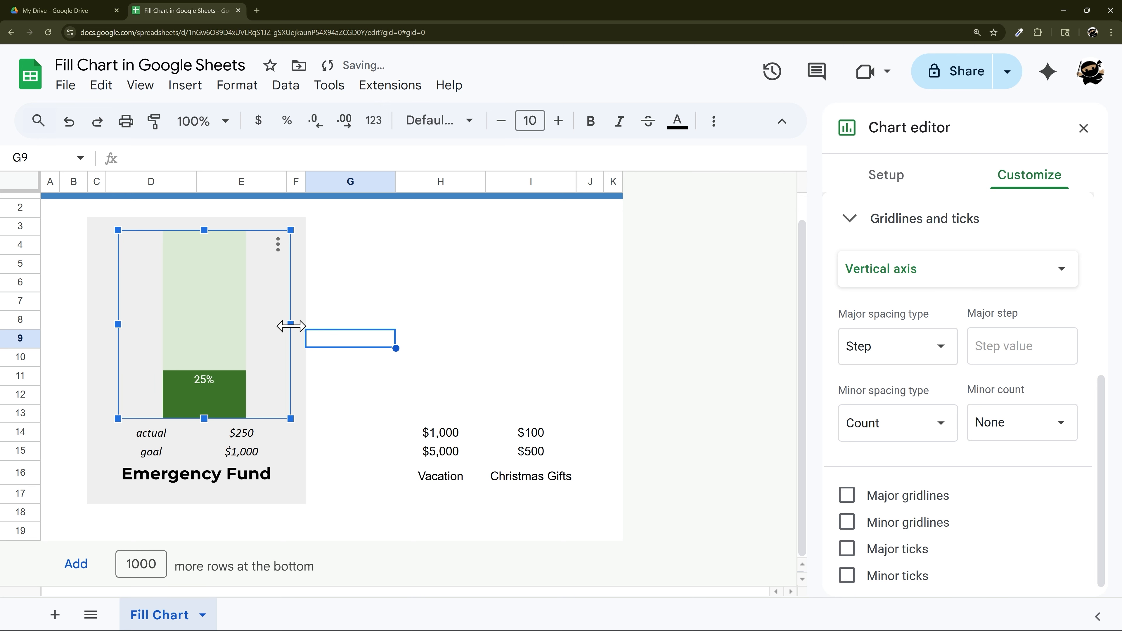
{"action": "left_click_drag", "start_coordinate": [292, 326], "coordinate": [280, 327]}
{"action": "left_click_drag", "start_coordinate": [199, 230], "coordinate": [199, 230]}
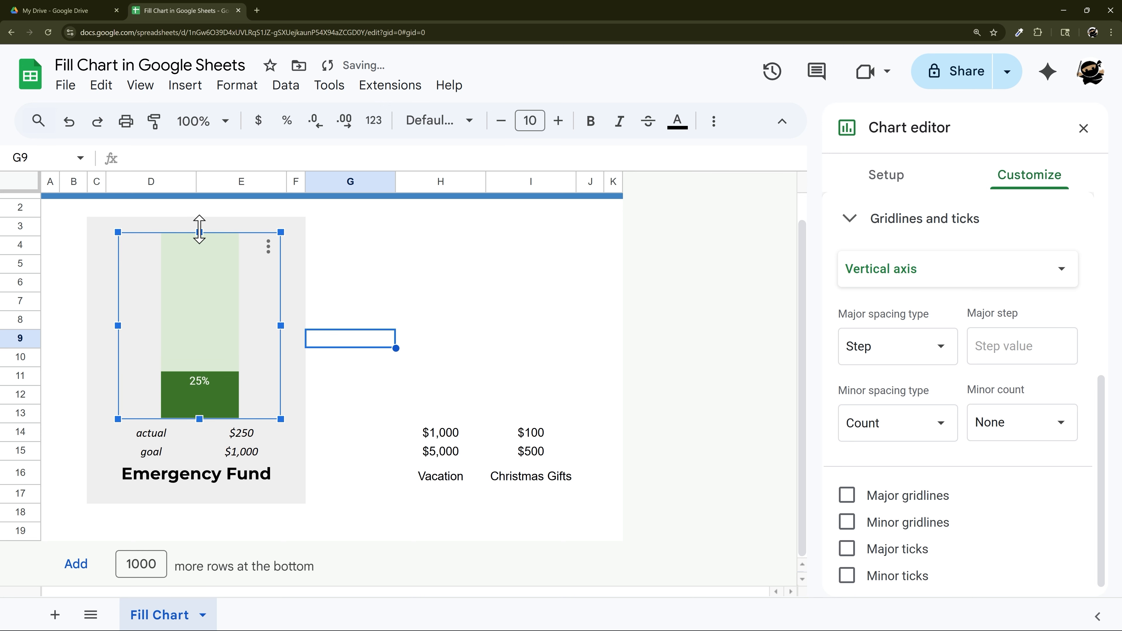
{"action": "left_click", "coordinate": [414, 290]}
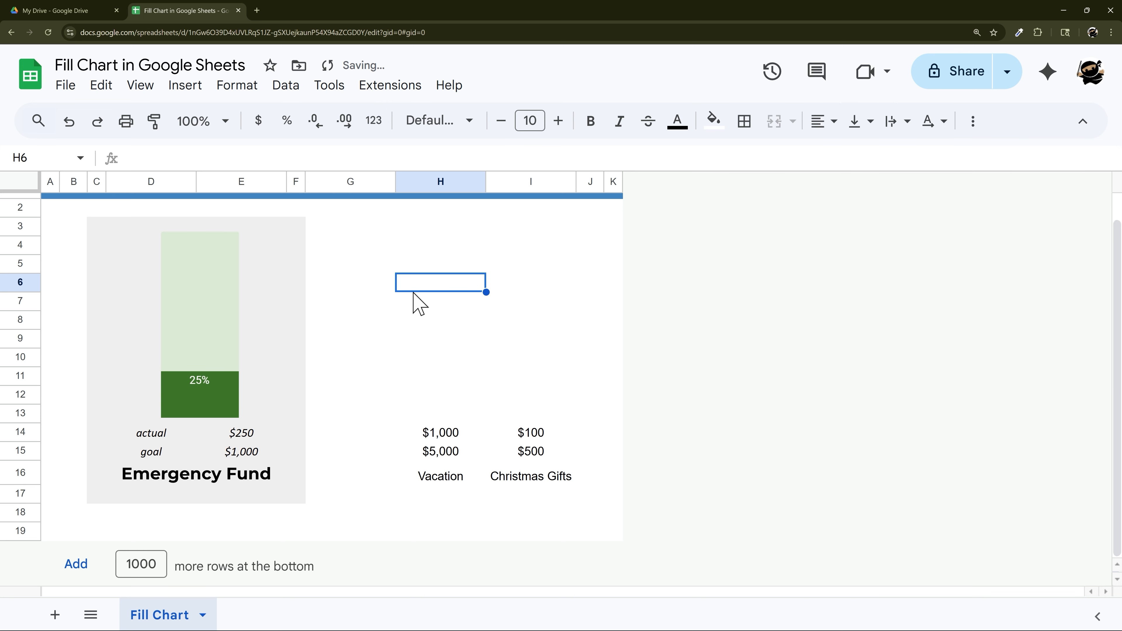
Test the chart's fill with Emergency Fund actual amounts of $300 and $500 in E14
{"action": "left_click", "coordinate": [246, 434]}
{"action": "type", "text": "0"}
{"action": "key", "text": "Return"}
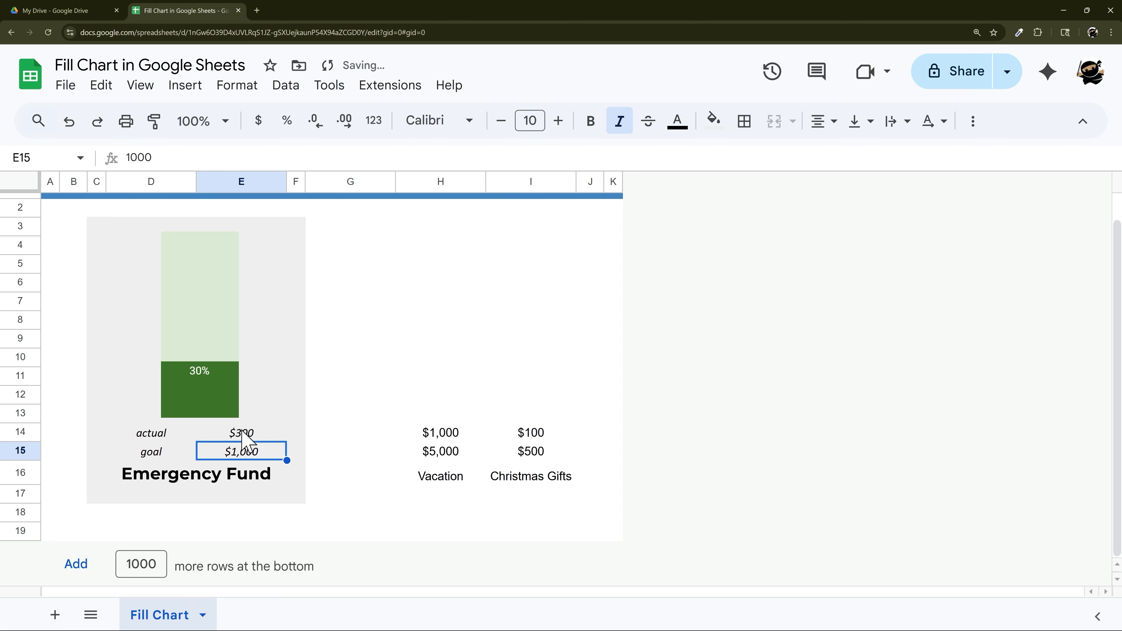
{"action": "left_click", "coordinate": [243, 432]}
{"action": "type", "text": "500"}
{"action": "key", "text": "Return"}
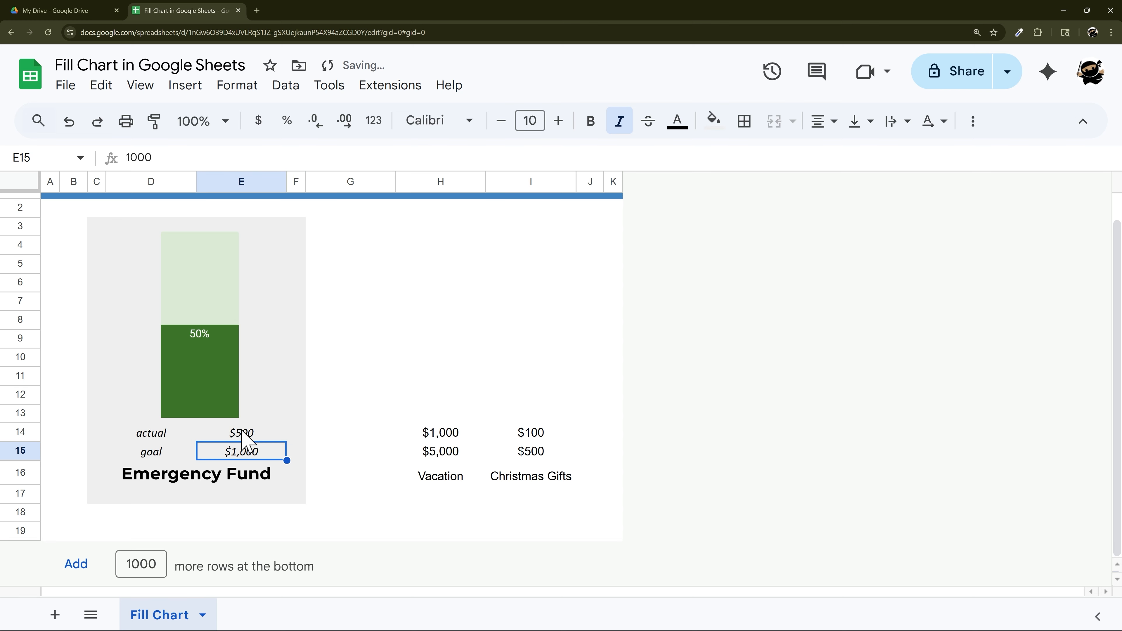
Set the Emergency Fund actual amount in E14 to $750
{"action": "left_click", "coordinate": [243, 432]}
{"action": "type", "text": "750"}
{"action": "key", "text": "Return"}
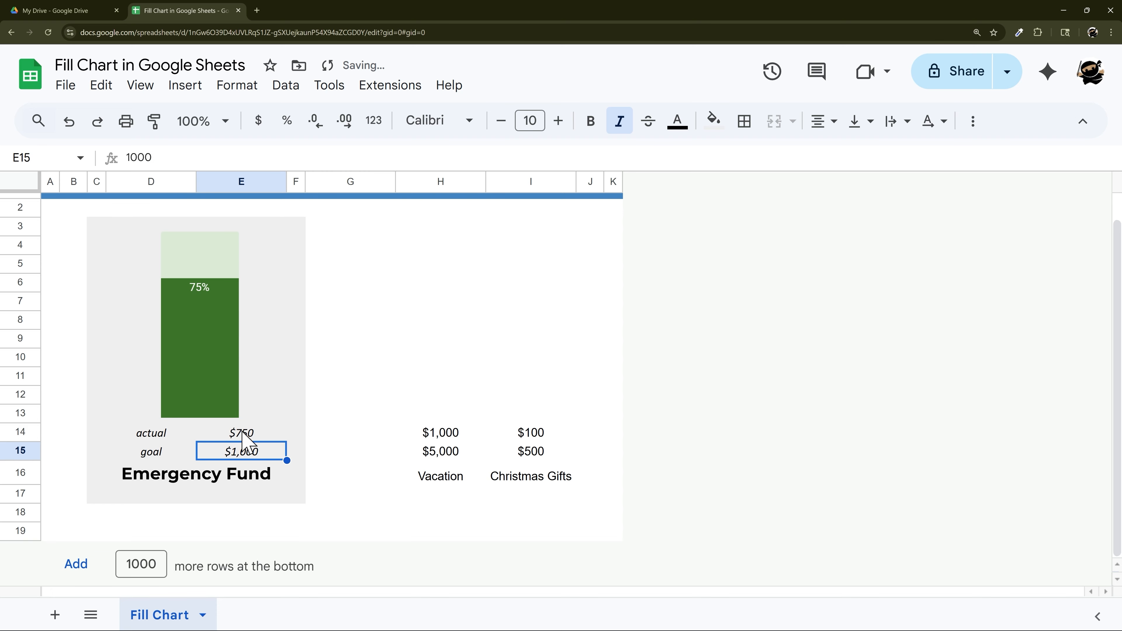
Review the Column 1 fill settings and the list of series available for recoloring in the chart
{"action": "double_click", "coordinate": [223, 329]}
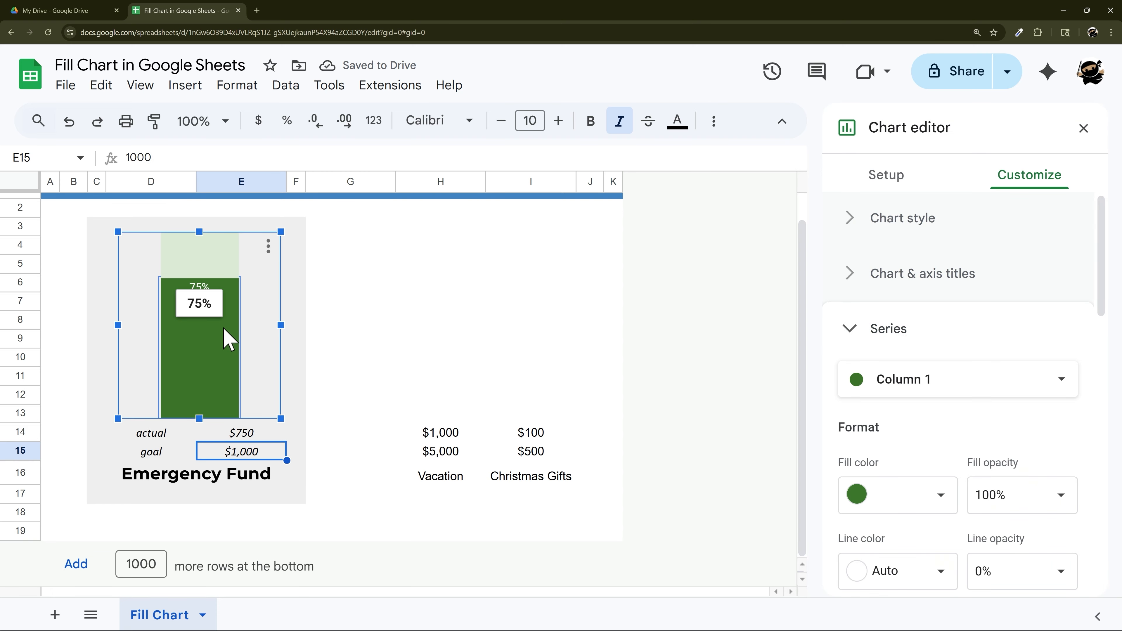
{"action": "scroll", "coordinate": [914, 391], "scroll_direction": "down", "scroll_amount": 2}
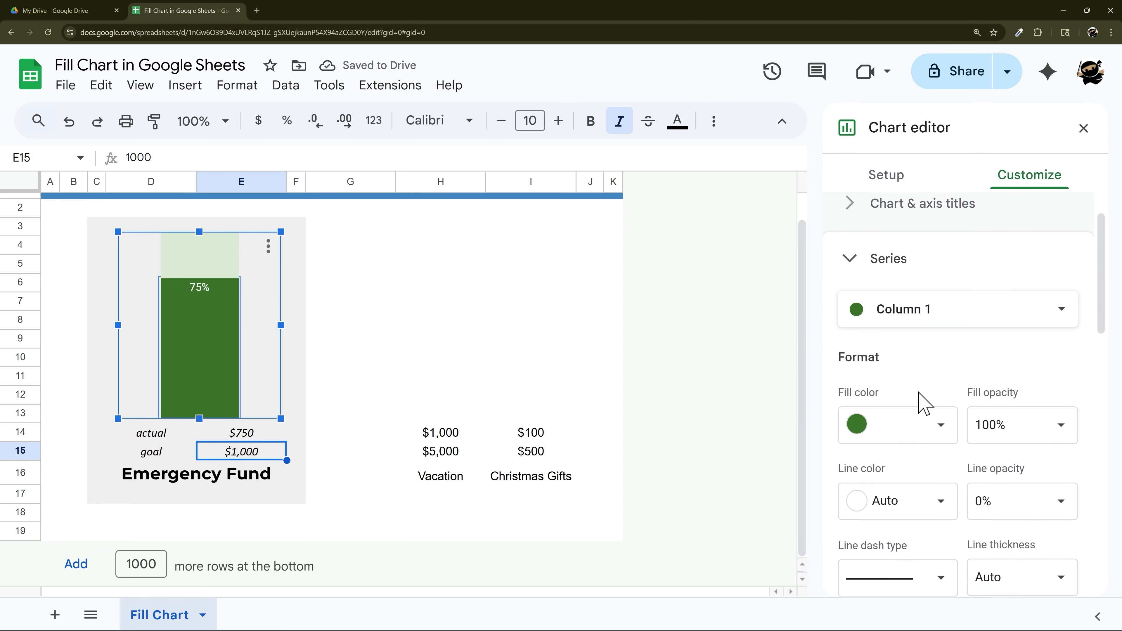
{"action": "left_click", "coordinate": [896, 283]}
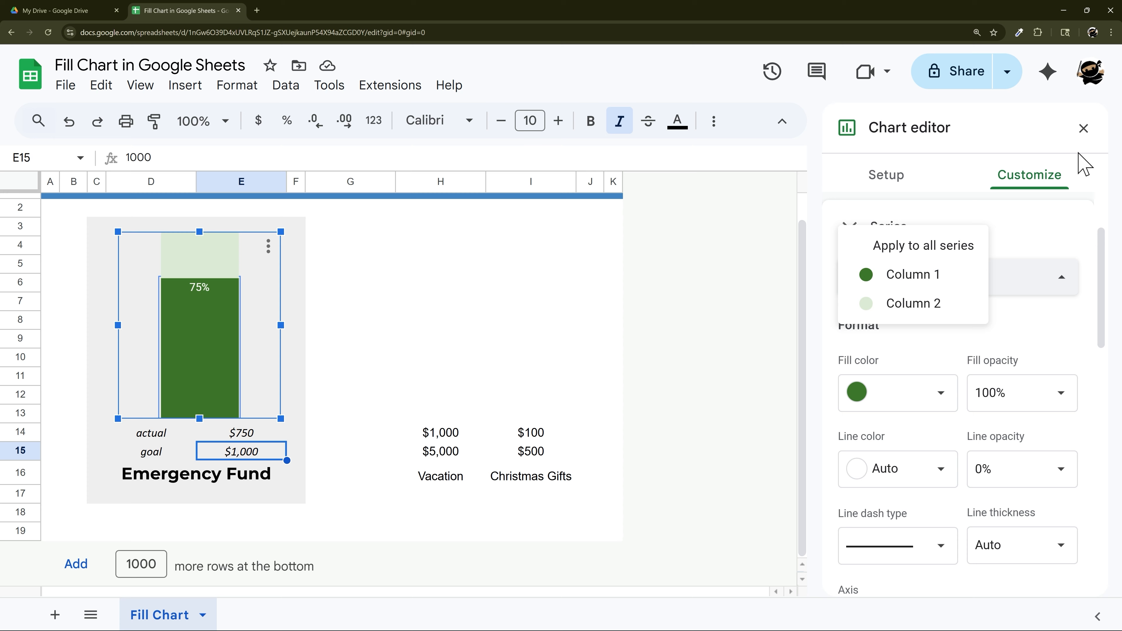
{"action": "left_click", "coordinate": [1083, 129]}
Insert nine blank columns before column G, between the Emergency Fund card and the Vacation and Christmas Gifts data
{"action": "left_click_drag", "start_coordinate": [449, 431], "coordinate": [526, 471]}
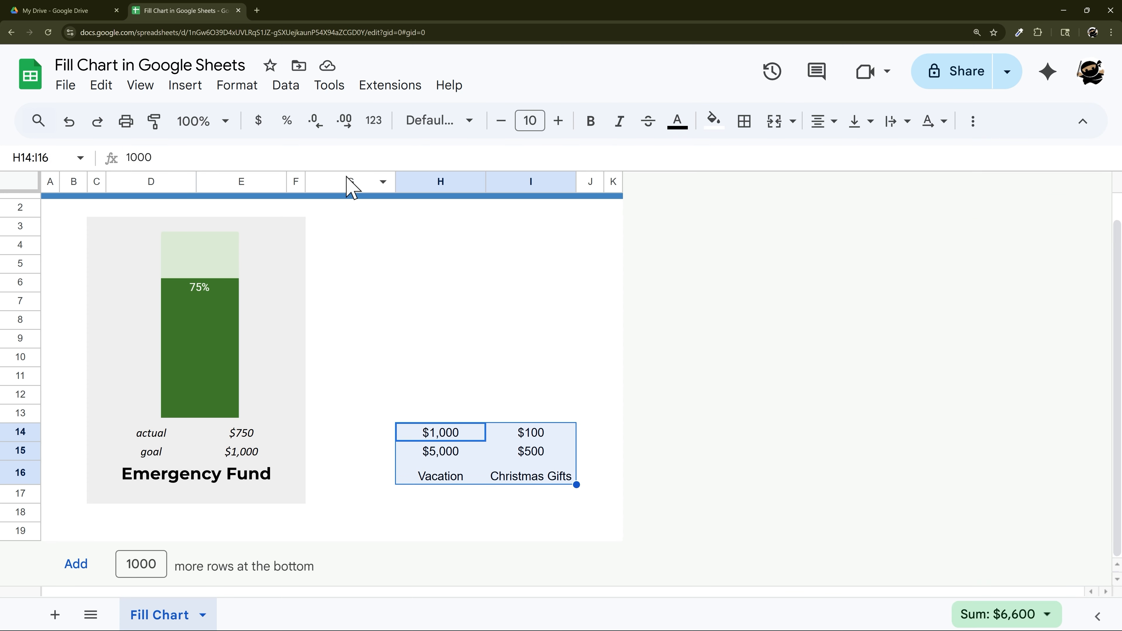
{"action": "left_click_drag", "start_coordinate": [347, 179], "coordinate": [442, 180]}
{"action": "left_click_drag", "start_coordinate": [532, 186], "coordinate": [531, 181]}
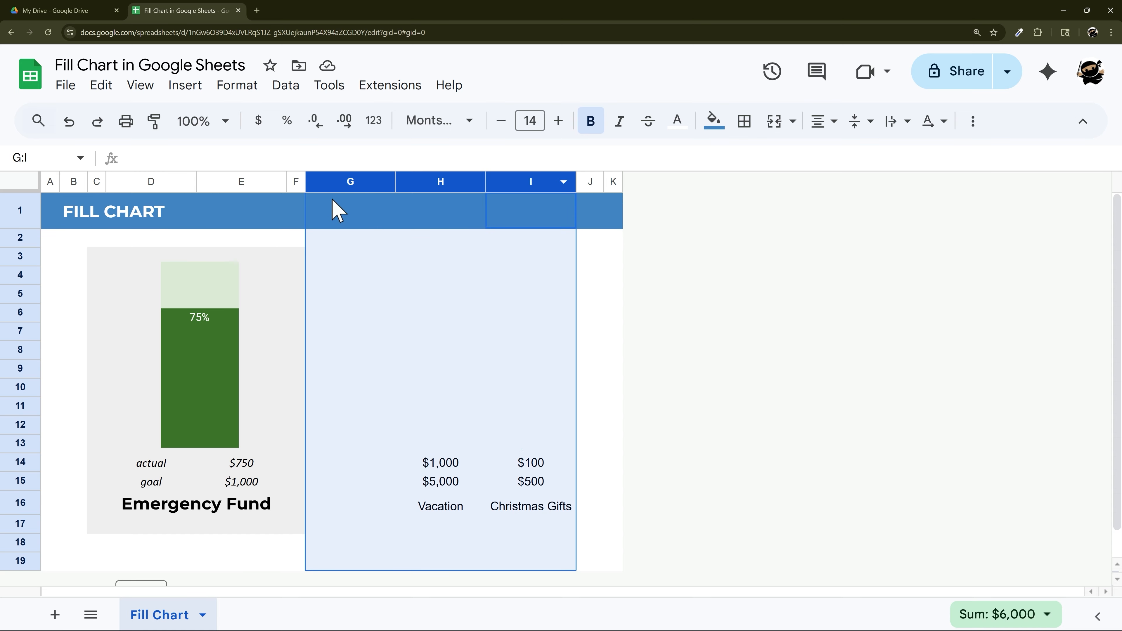
{"action": "right_click", "coordinate": [344, 187]}
{"action": "left_click", "coordinate": [424, 265]}
{"action": "right_click", "coordinate": [396, 182]}
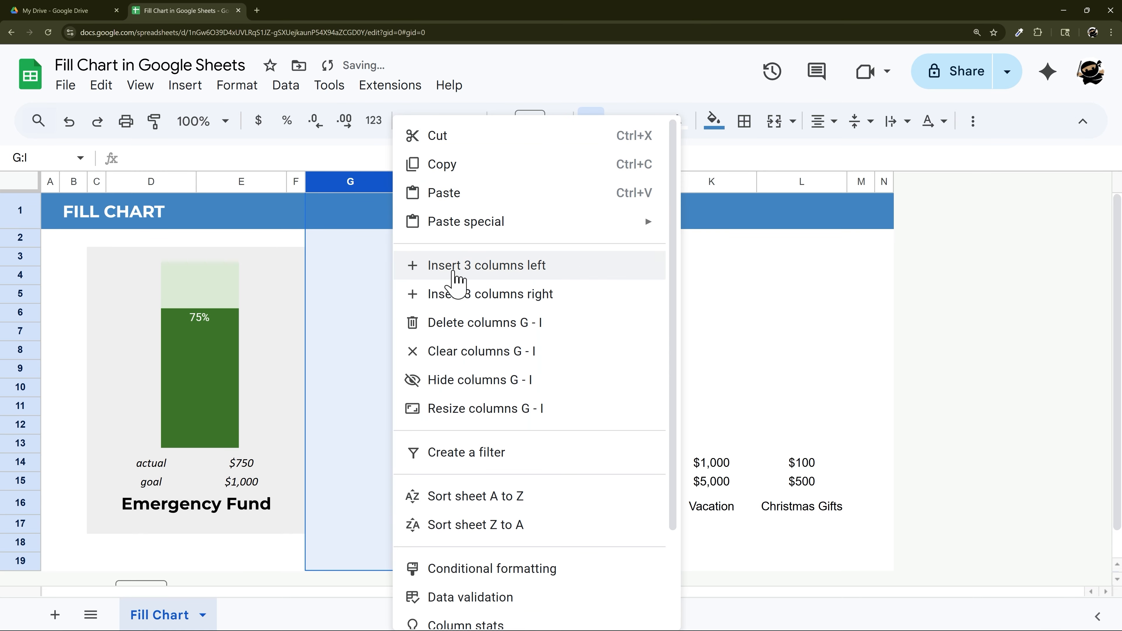
{"action": "left_click", "coordinate": [451, 265]}
{"action": "right_click", "coordinate": [393, 181]}
{"action": "left_click", "coordinate": [440, 265]}
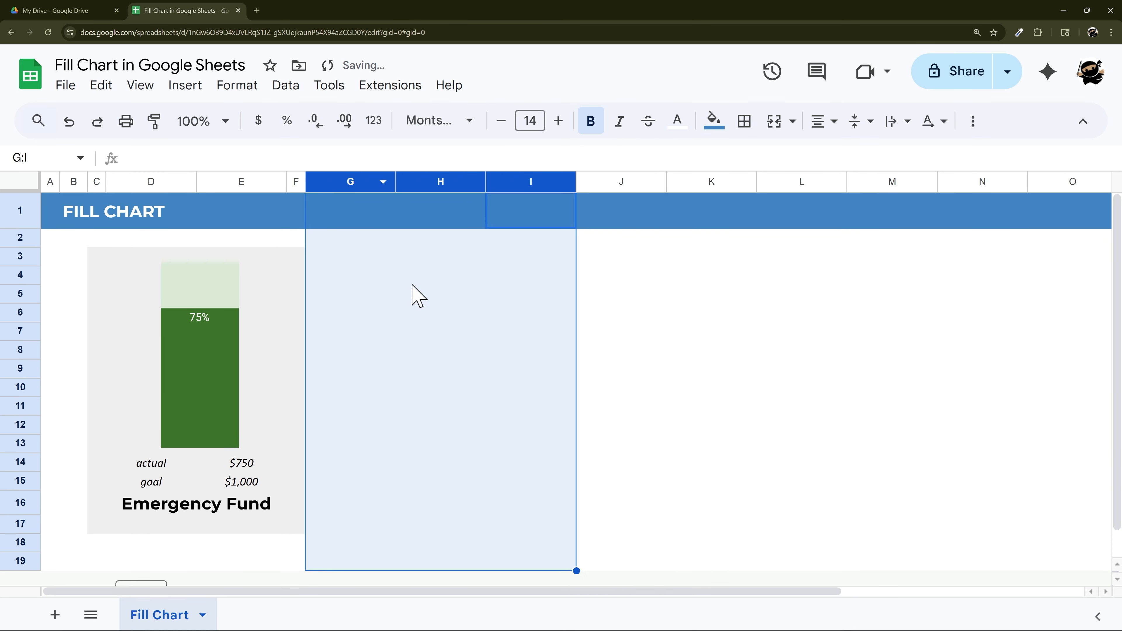
Copy the Emergency Fund card columns C:F and paste them starting at column H
{"action": "left_click_drag", "start_coordinate": [98, 190], "coordinate": [293, 176]}
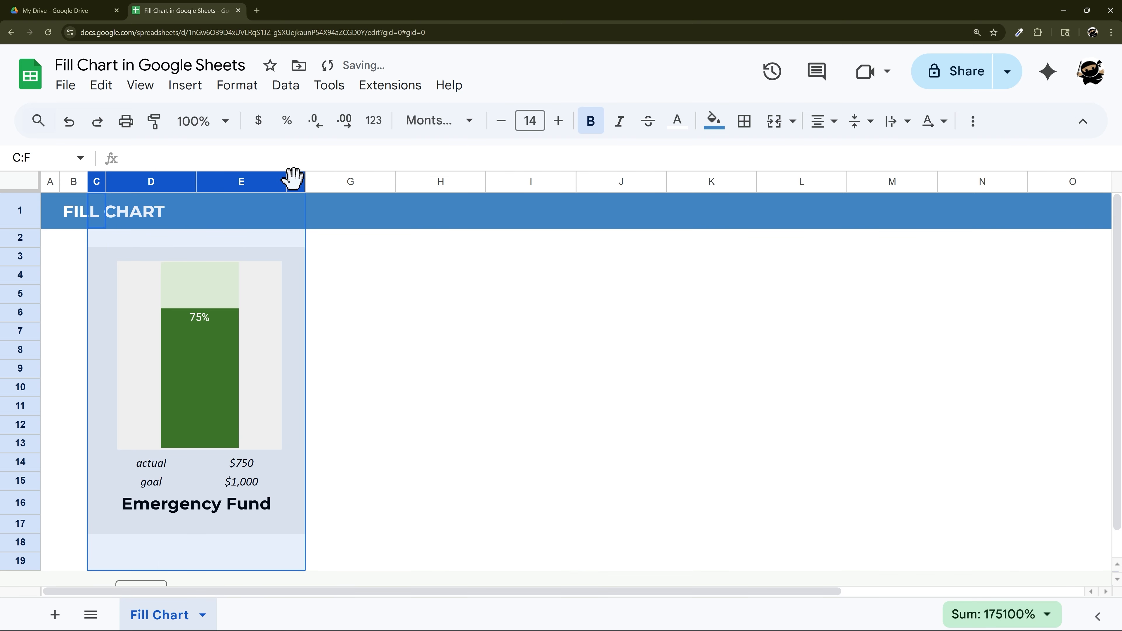
{"action": "key", "text": "ctrl+c"}
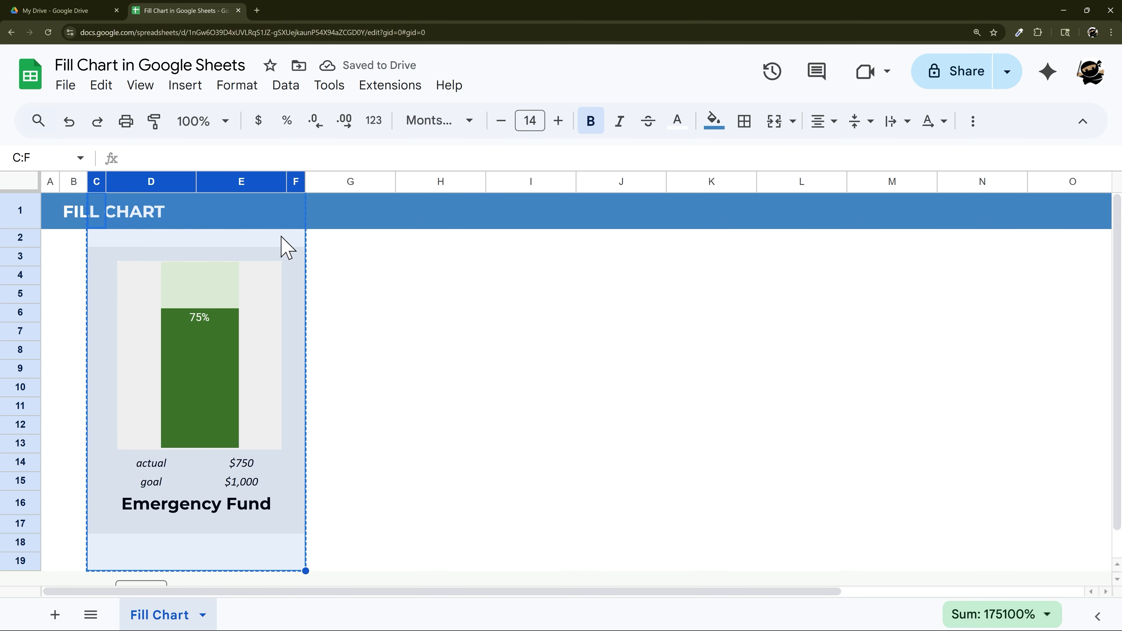
{"action": "left_click", "coordinate": [432, 182]}
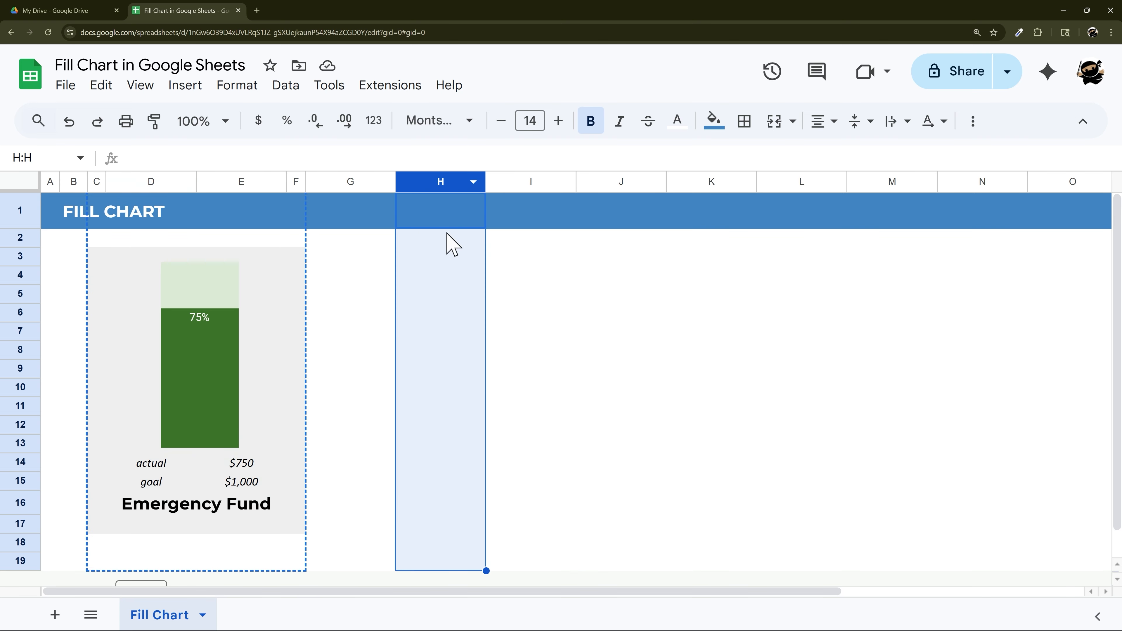
{"action": "key", "text": "ctrl+v"}
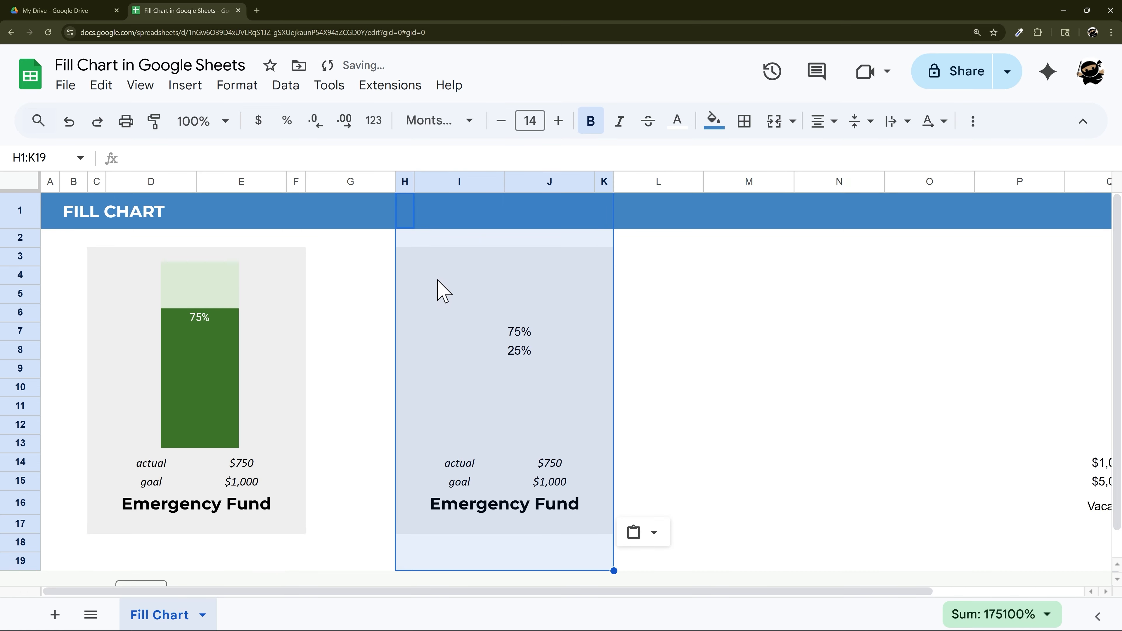
Resize spacer column G between the first two cards to a width of 50 pixels
{"action": "right_click", "coordinate": [354, 185]}
{"action": "left_click", "coordinate": [421, 413]}
{"action": "type", "text": "50"}
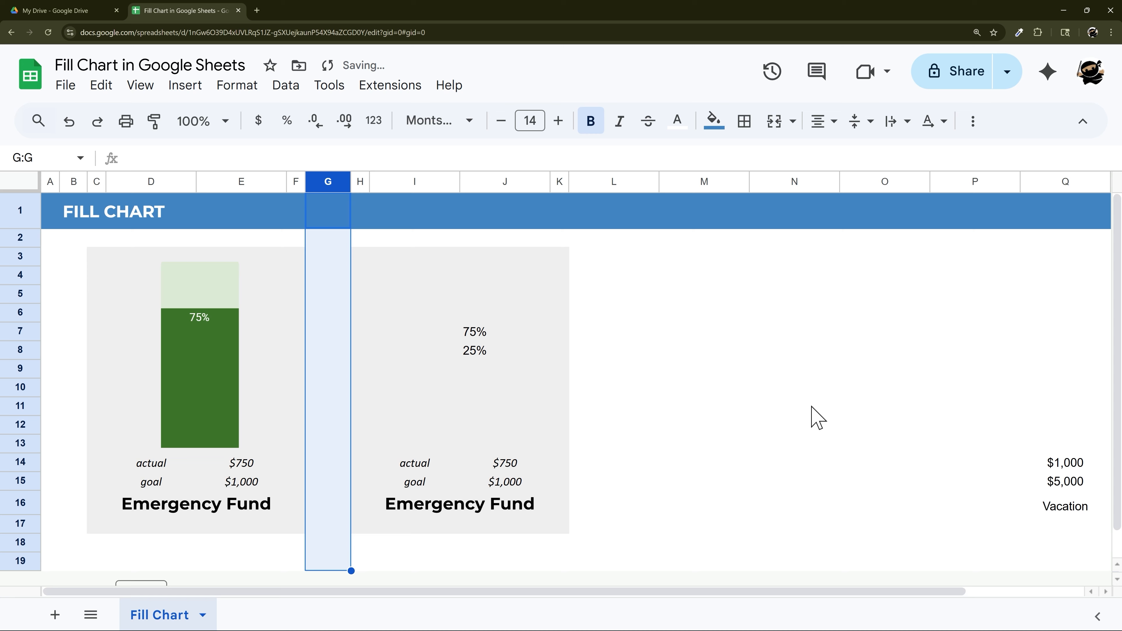
Copy the second card's columns H:K and paste them starting at column M as a third card
{"action": "left_click_drag", "start_coordinate": [357, 185], "coordinate": [558, 181]}
{"action": "key", "text": "ctrl+c"}
{"action": "left_click", "coordinate": [706, 183]}
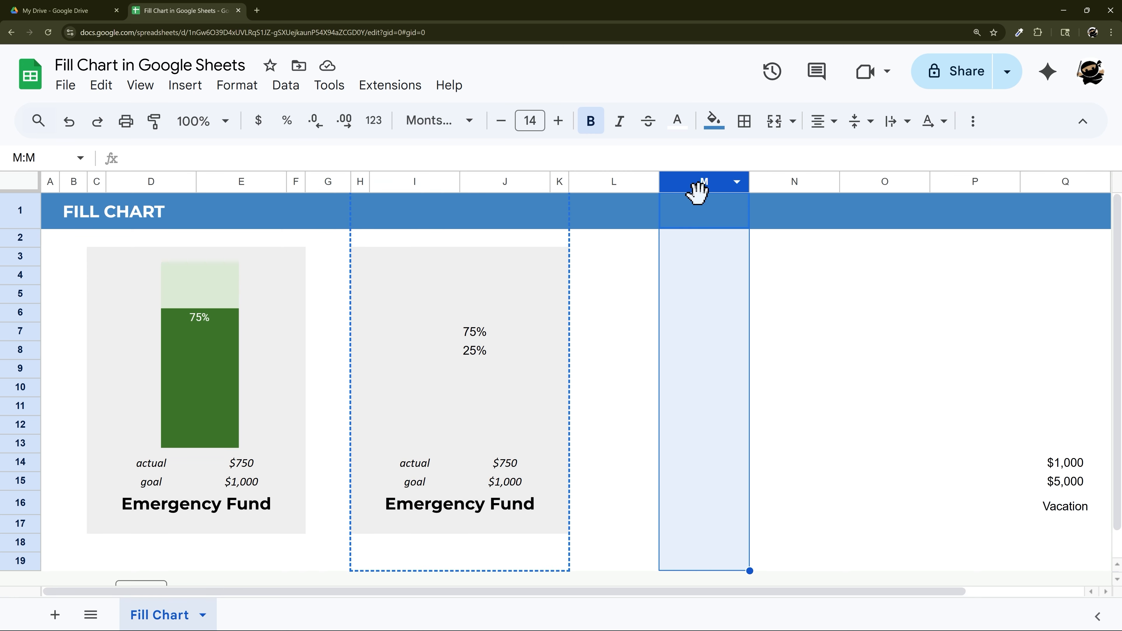
{"action": "key", "text": "ctrl+v"}
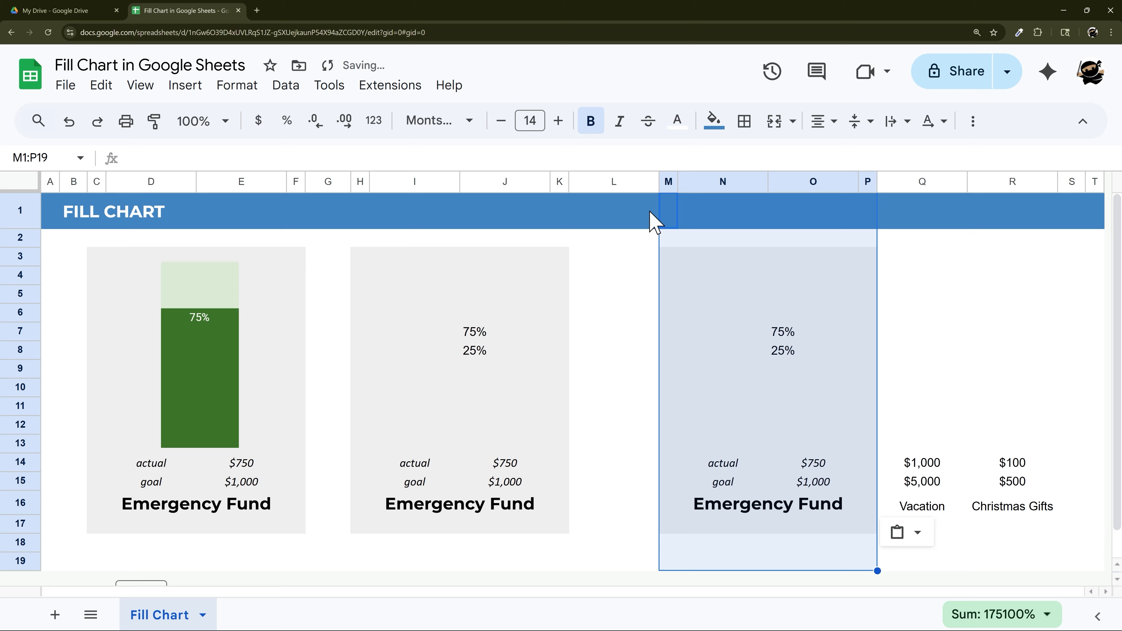
Resize spacer column L between the second and third cards to a width of 50 pixels
{"action": "right_click", "coordinate": [610, 181]}
{"action": "left_click", "coordinate": [660, 406]}
{"action": "type", "text": "50"}
{"action": "left_click", "coordinate": [667, 420]}
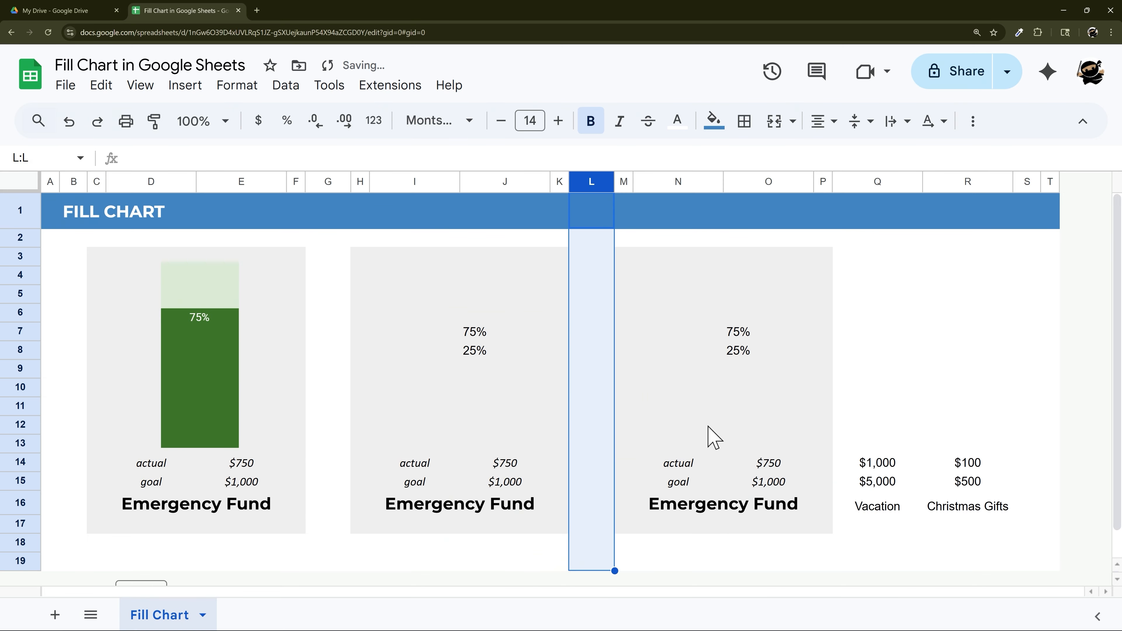
Copy the Vacation title from Q16 into the second card's title cell I16
{"action": "left_click", "coordinate": [889, 512]}
{"action": "key", "text": "ctrl+c"}
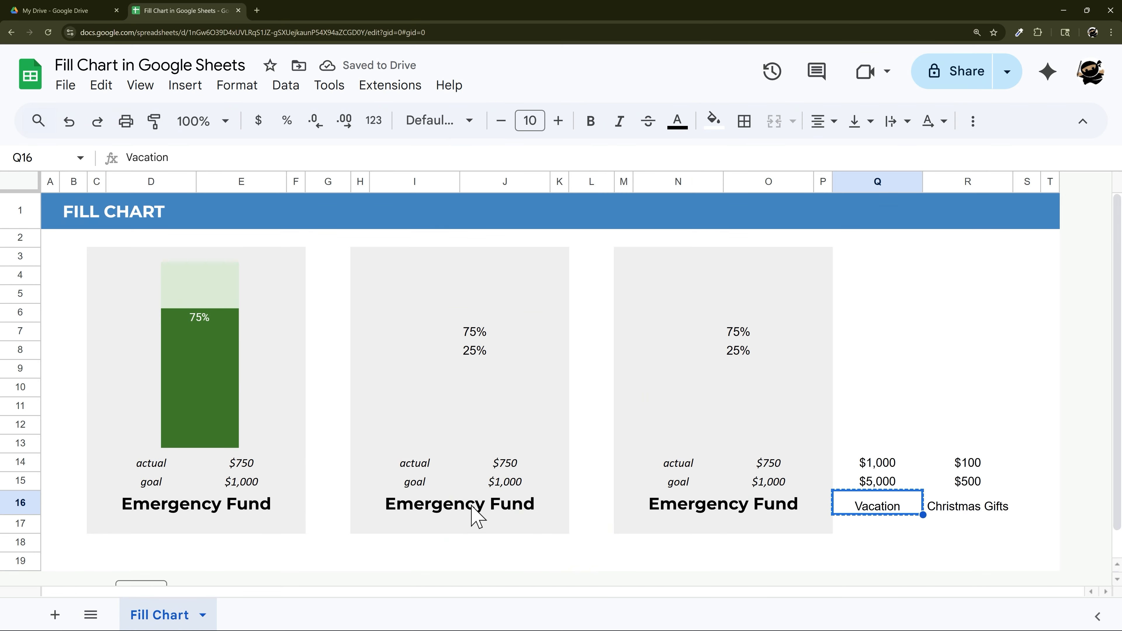
{"action": "left_click", "coordinate": [472, 507]}
{"action": "key", "text": "ctrl+v"}
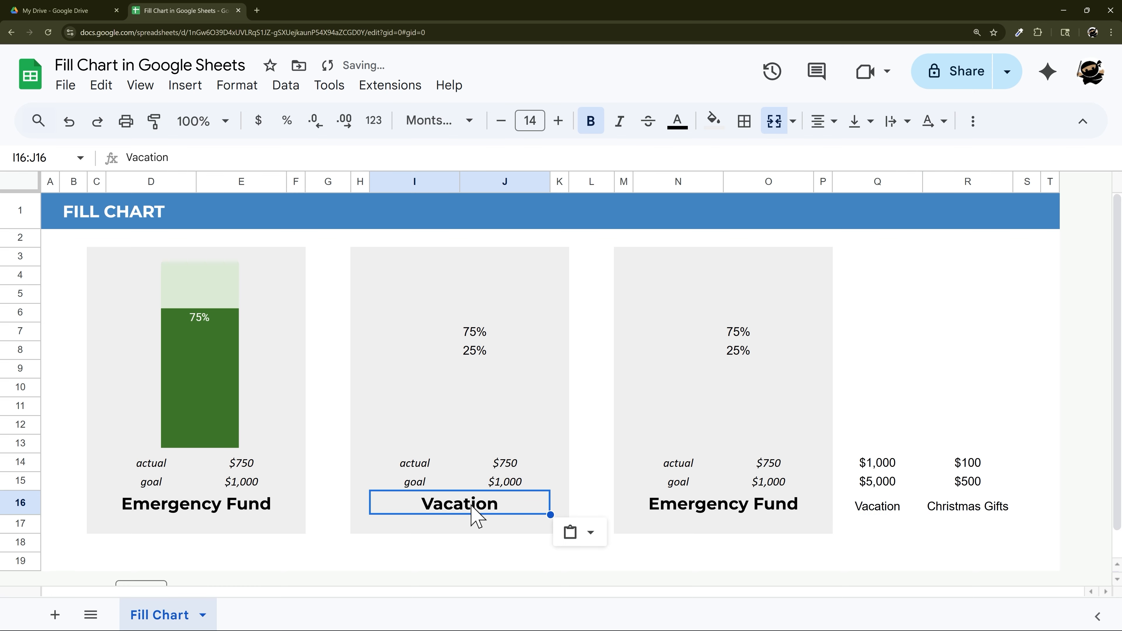
{"action": "right_click", "coordinate": [472, 508]}
{"action": "mouse_move", "coordinate": [514, 224]}
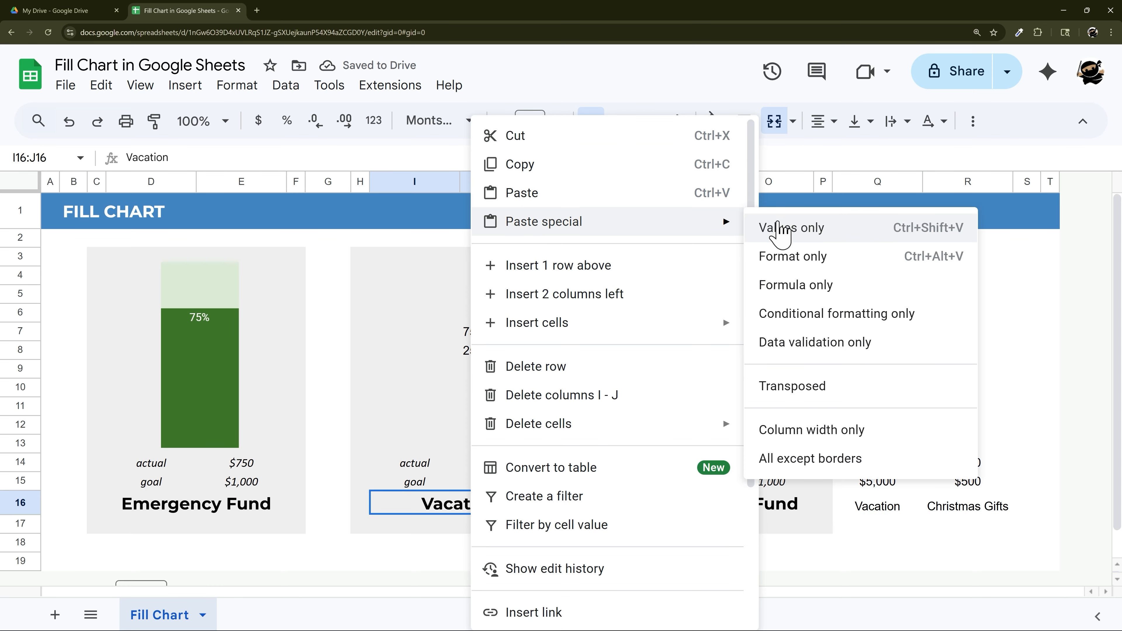
{"action": "left_click", "coordinate": [1054, 427]}
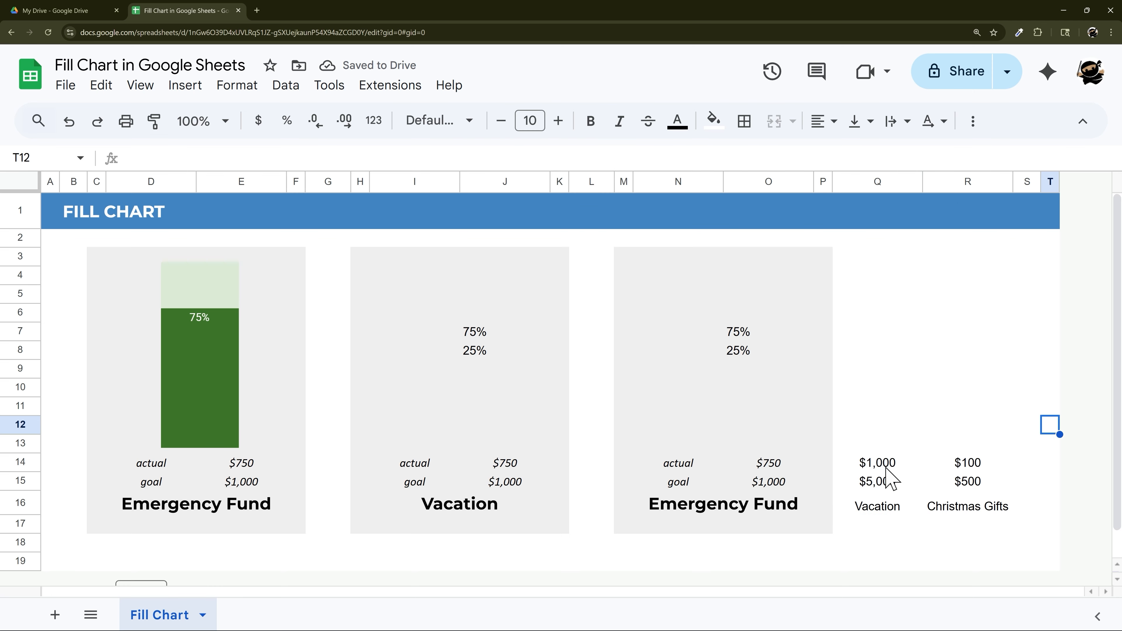
Copy the Vacation actual and goal amounts from Q14:Q15 into J14:J15 of the second card as values only
{"action": "left_click_drag", "start_coordinate": [879, 463], "coordinate": [882, 486]}
{"action": "key", "text": "ctrl+c"}
{"action": "left_click", "coordinate": [509, 466]}
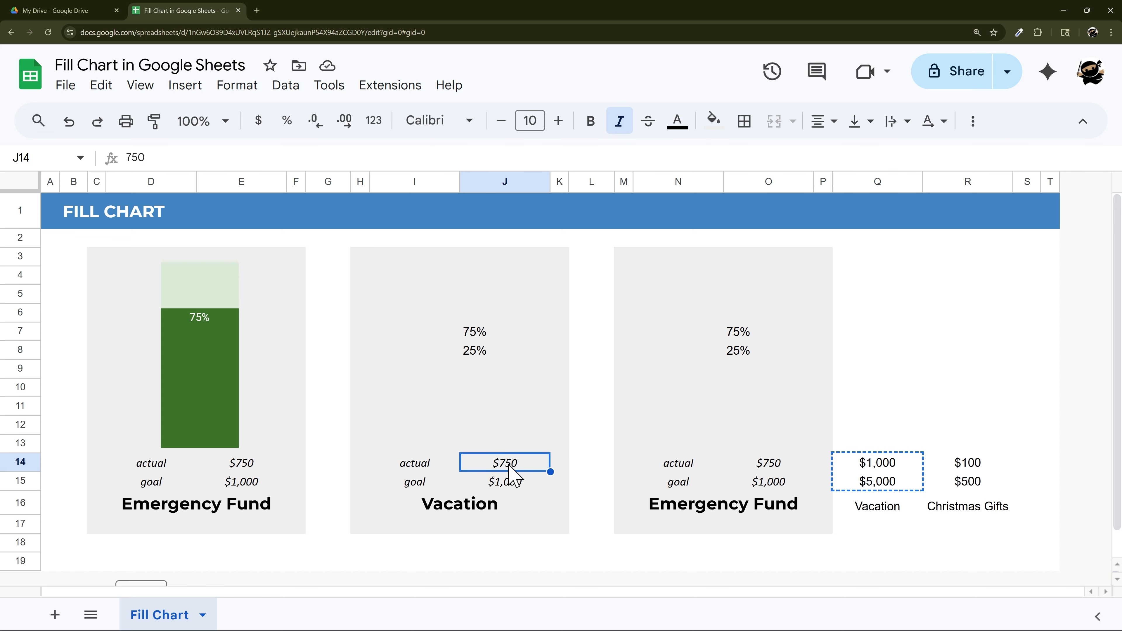
{"action": "key", "text": "ctrl+shift+v"}
Copy the Christmas Gifts title from R16 into the third card's title cell N16 as values only
{"action": "left_click", "coordinate": [949, 504]}
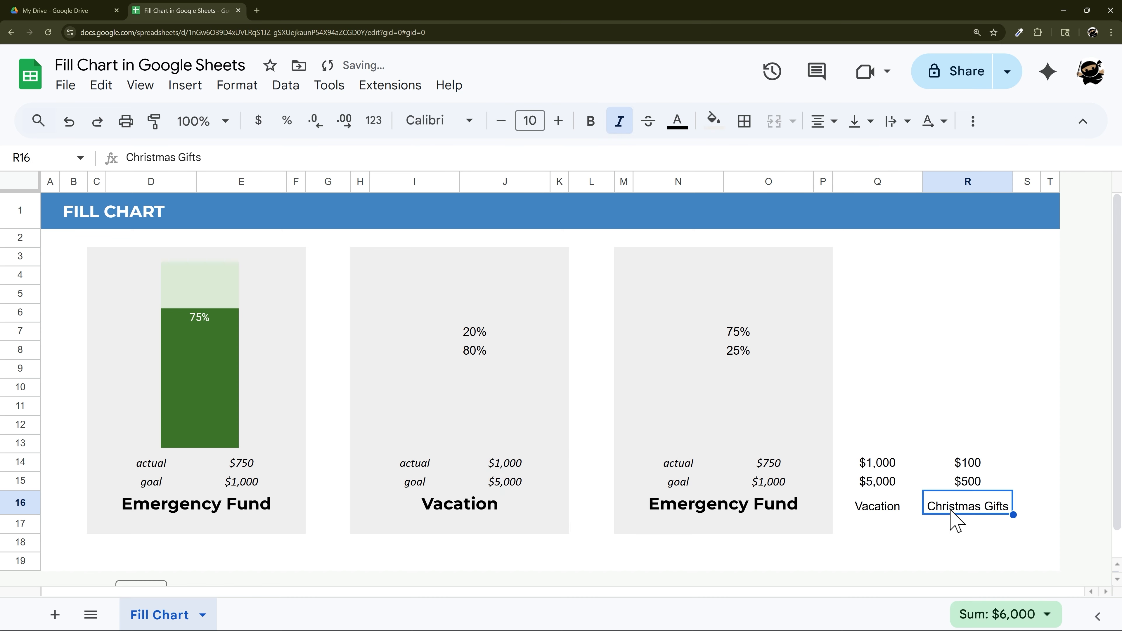
{"action": "key", "text": "ctrl+c"}
{"action": "left_click", "coordinate": [754, 511]}
{"action": "key", "text": "ctrl+shift+v"}
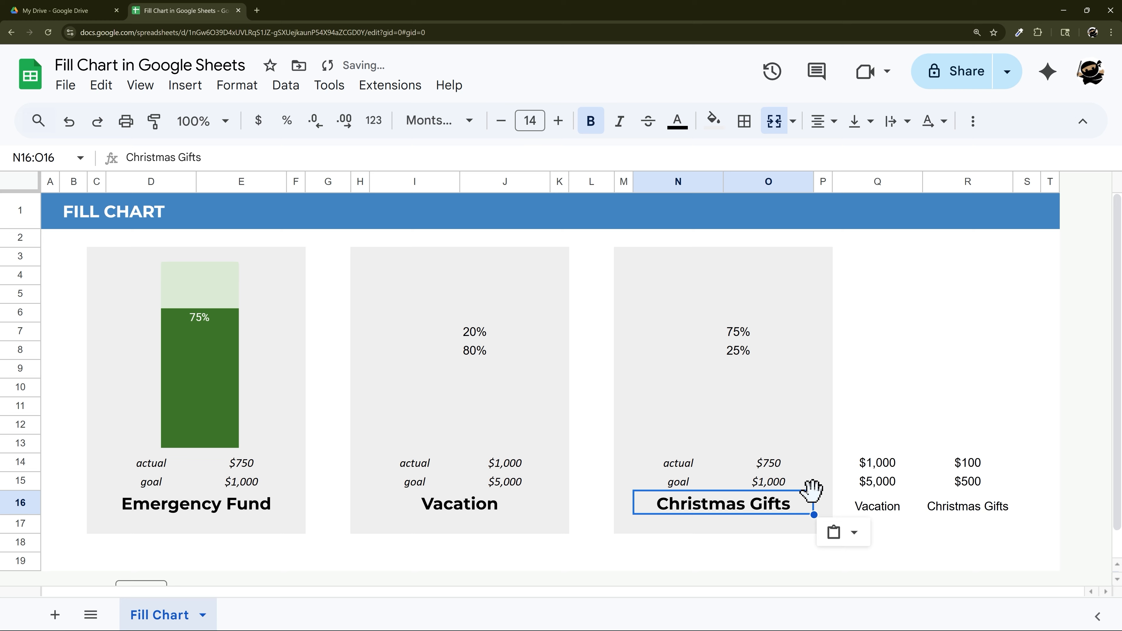
Copy the Christmas Gifts actual and goal amounts from R14:R15 into O14:O15 of the third card as values only
{"action": "left_click_drag", "start_coordinate": [977, 462], "coordinate": [977, 482]}
{"action": "key", "text": "ctrl+c"}
{"action": "left_click", "coordinate": [771, 467]}
{"action": "key", "text": "ctrl+shift+v"}
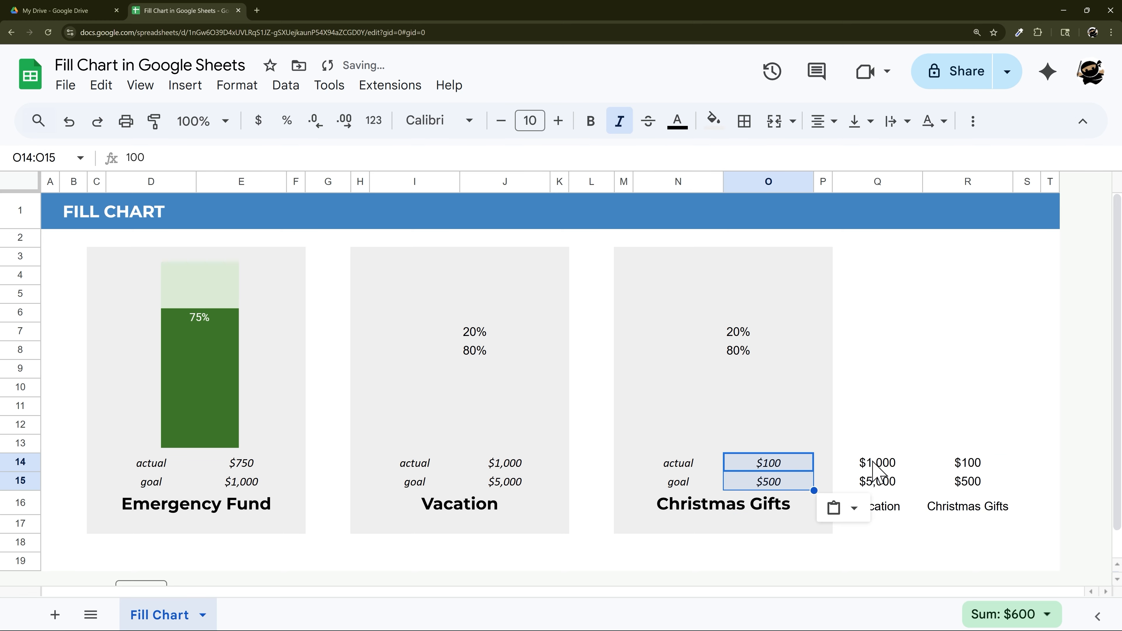
Clear the helper data in Q14:R16 and delete columns Q and R
{"action": "left_click_drag", "start_coordinate": [873, 462], "coordinate": [967, 509]}
{"action": "key", "text": "Delete"}
{"action": "left_click_drag", "start_coordinate": [941, 186], "coordinate": [908, 186]}
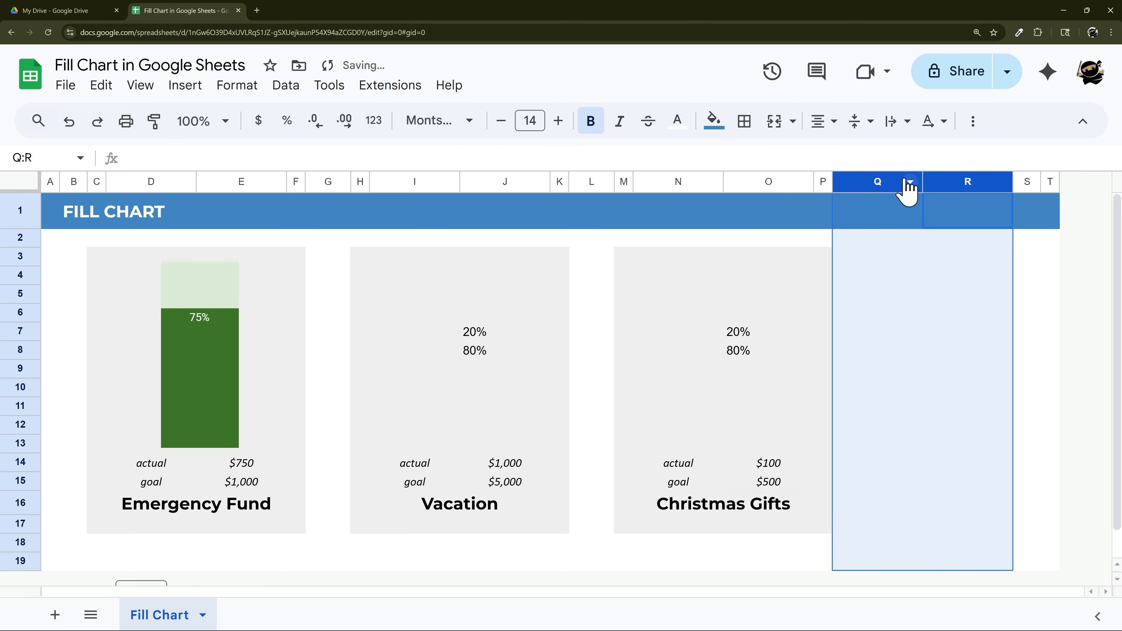
{"action": "left_click", "coordinate": [909, 183]}
{"action": "left_click", "coordinate": [922, 338]}
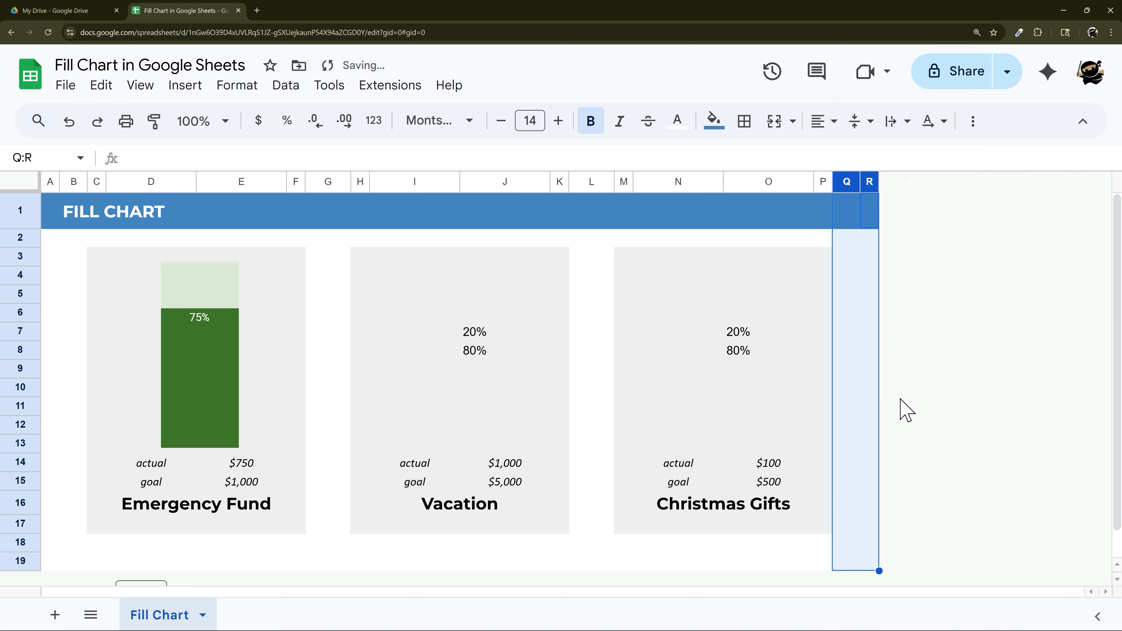
{"action": "left_click", "coordinate": [869, 406]}
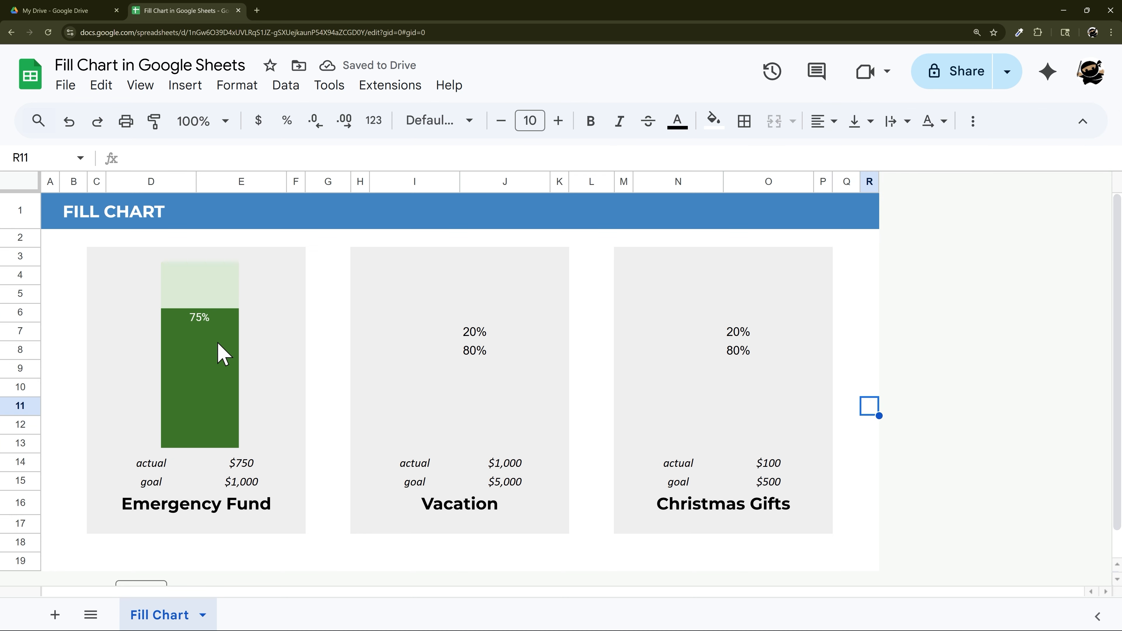
Copy the Emergency Fund fill chart and place the copy inside the Vacation card
{"action": "left_click", "coordinate": [207, 349]}
{"action": "key", "text": "ctrl+c"}
{"action": "left_click", "coordinate": [383, 334]}
{"action": "key", "text": "ctrl+v"}
{"action": "left_click_drag", "start_coordinate": [531, 394], "coordinate": [514, 325]}
Paste another copy of the fill chart and move it over the Christmas Gifts card
{"action": "left_click", "coordinate": [704, 294]}
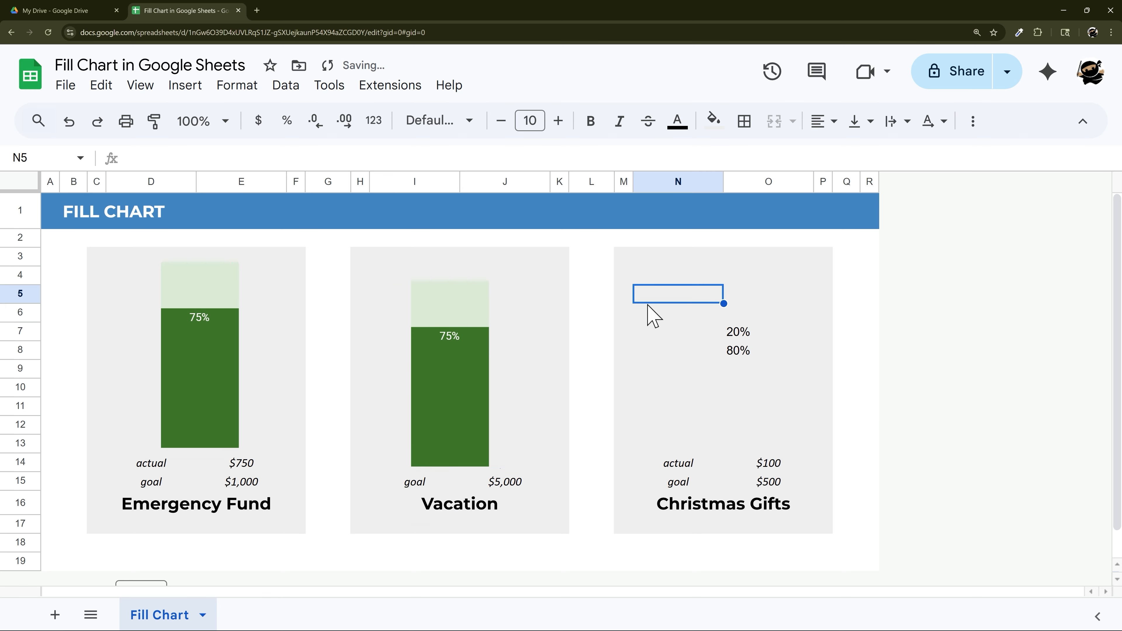
{"action": "left_click", "coordinate": [624, 338]}
{"action": "key", "text": "ctrl+v"}
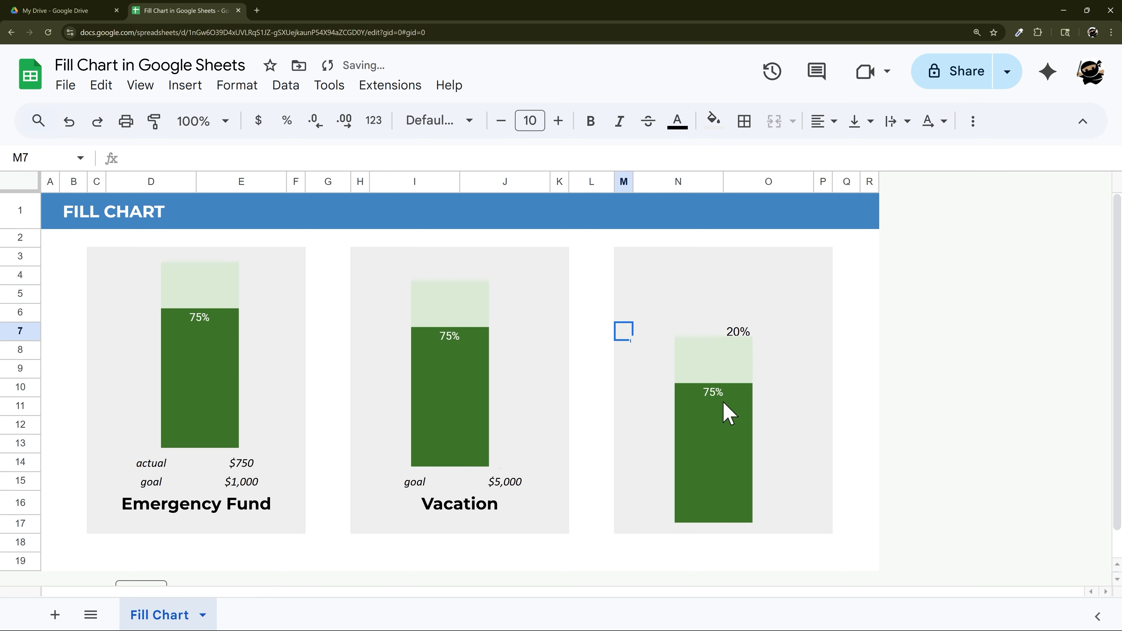
{"action": "left_click", "coordinate": [728, 413]}
{"action": "left_click_drag", "start_coordinate": [789, 421], "coordinate": [834, 364]}
Shift the Vacation and Emergency Fund charts aside to view the percentage cells beneath, and return the Emergency Fund chart to its card
{"action": "left_click", "coordinate": [499, 378]}
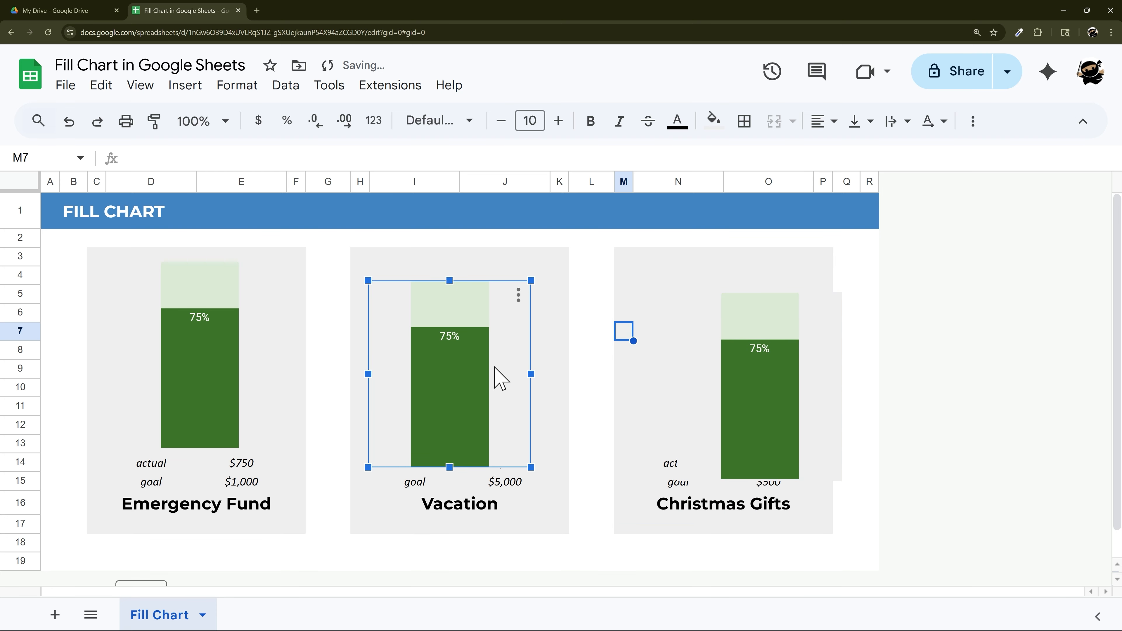
{"action": "left_click_drag", "start_coordinate": [499, 378], "coordinate": [622, 413]}
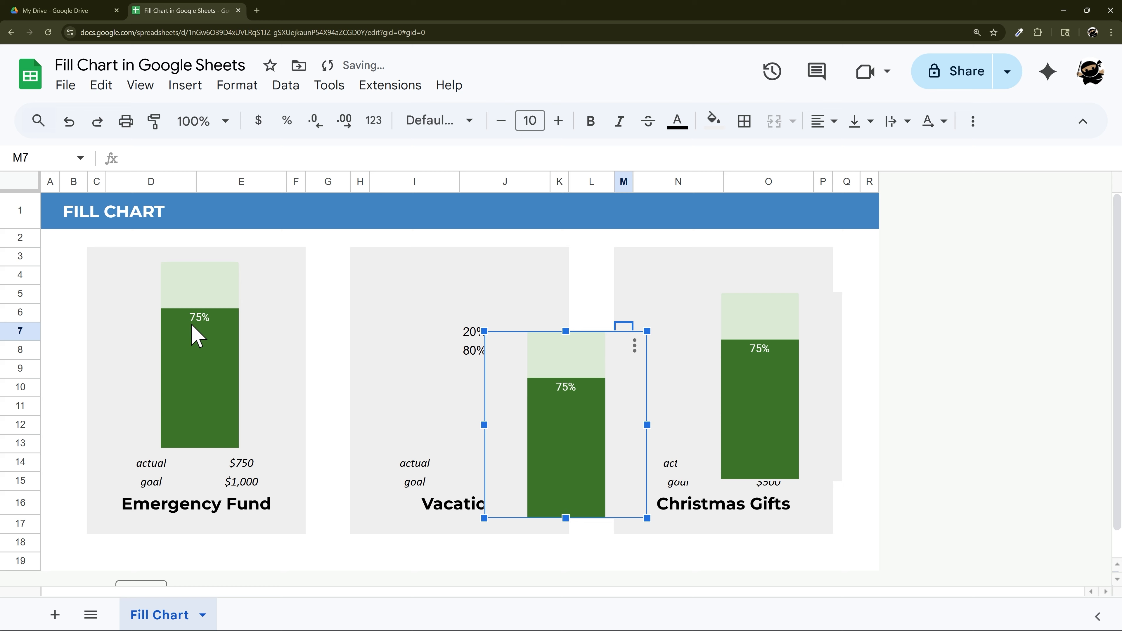
{"action": "left_click_drag", "start_coordinate": [259, 340], "coordinate": [113, 334]}
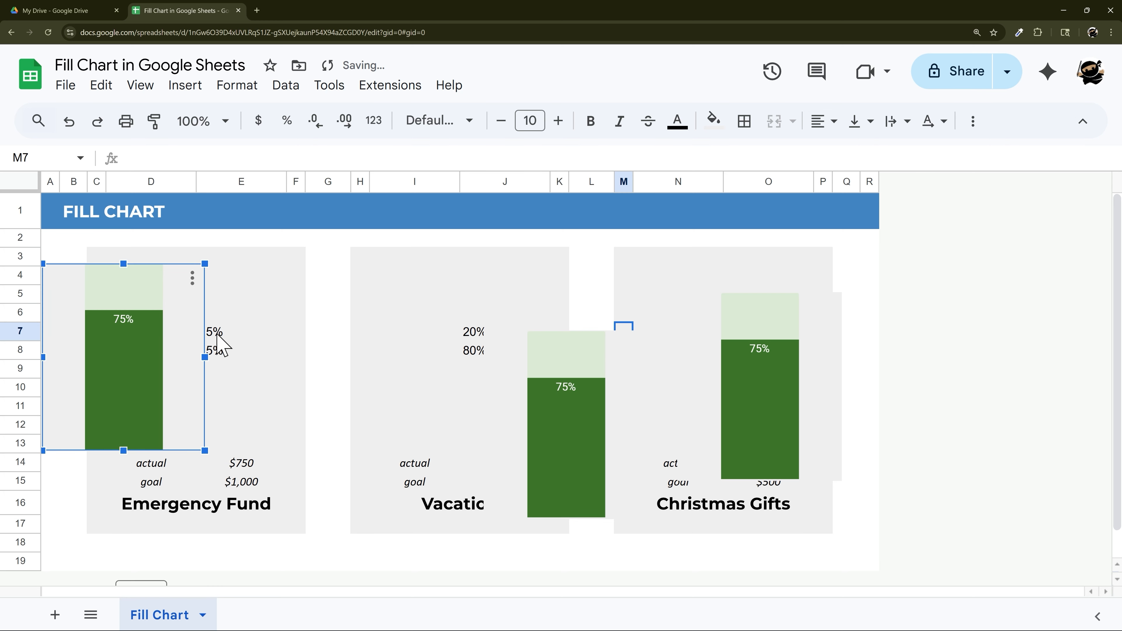
{"action": "left_click_drag", "start_coordinate": [188, 357], "coordinate": [263, 344]}
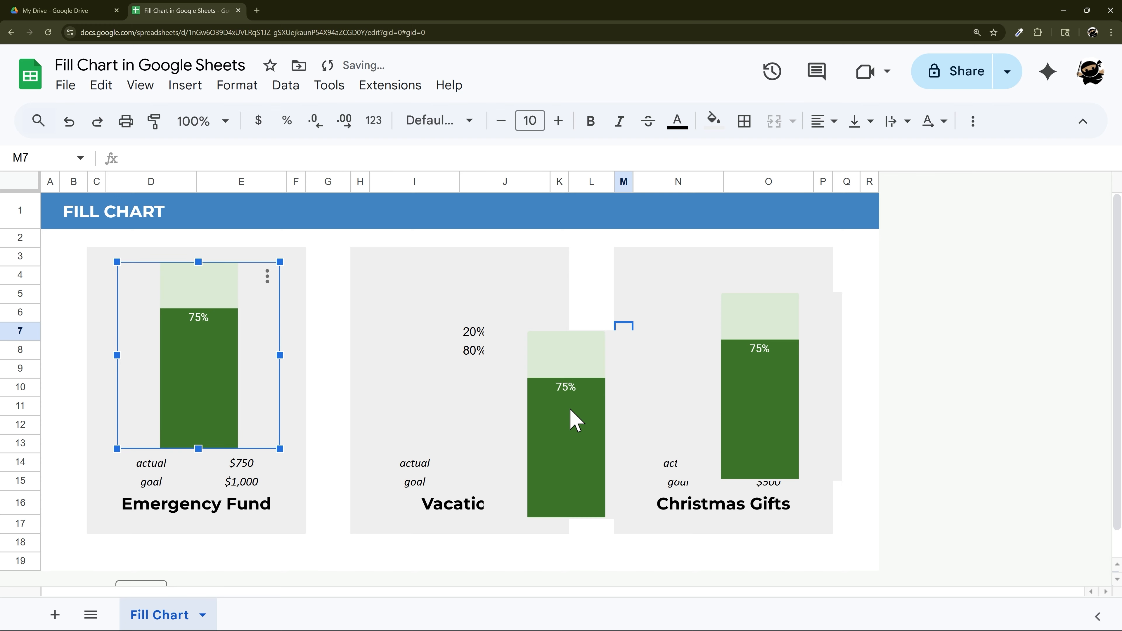
Set the Vacation chart's data range to J7:J8 and position the chart above the actual row of its card
{"action": "left_click", "coordinate": [571, 421]}
{"action": "double_click", "coordinate": [618, 389]}
{"action": "left_click", "coordinate": [887, 185]}
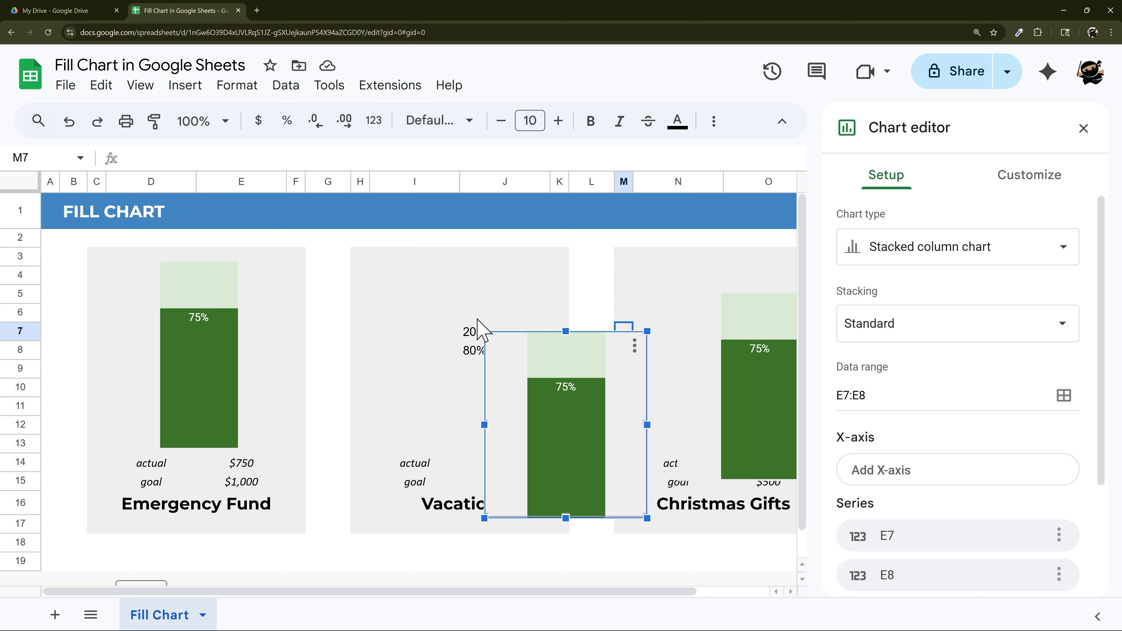
{"action": "left_click", "coordinate": [843, 395]}
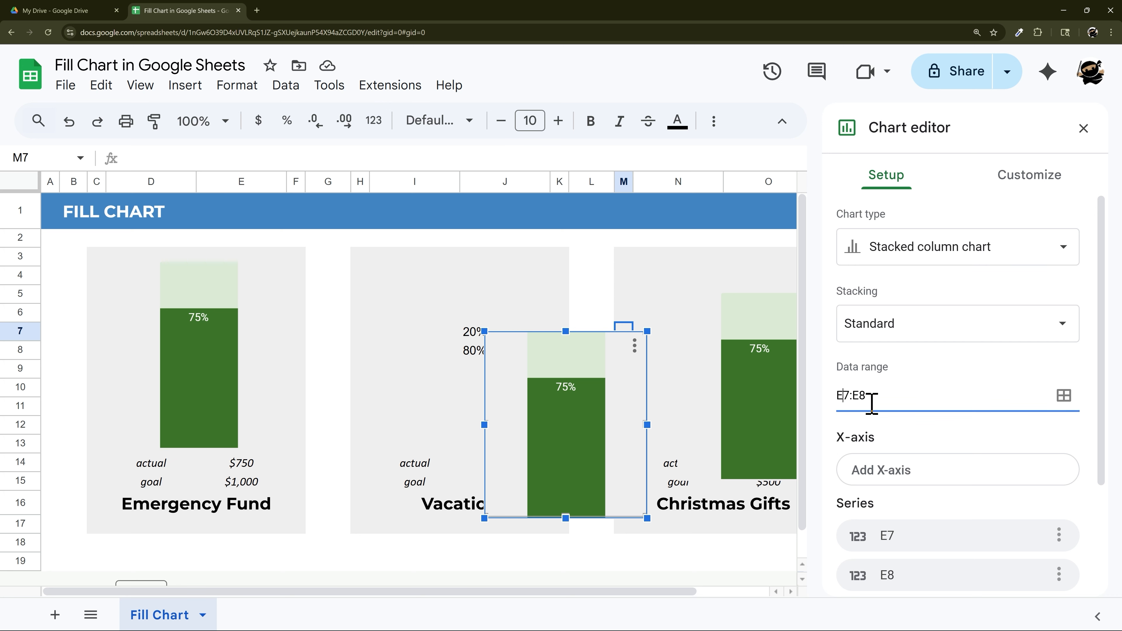
{"action": "key", "text": "Return"}
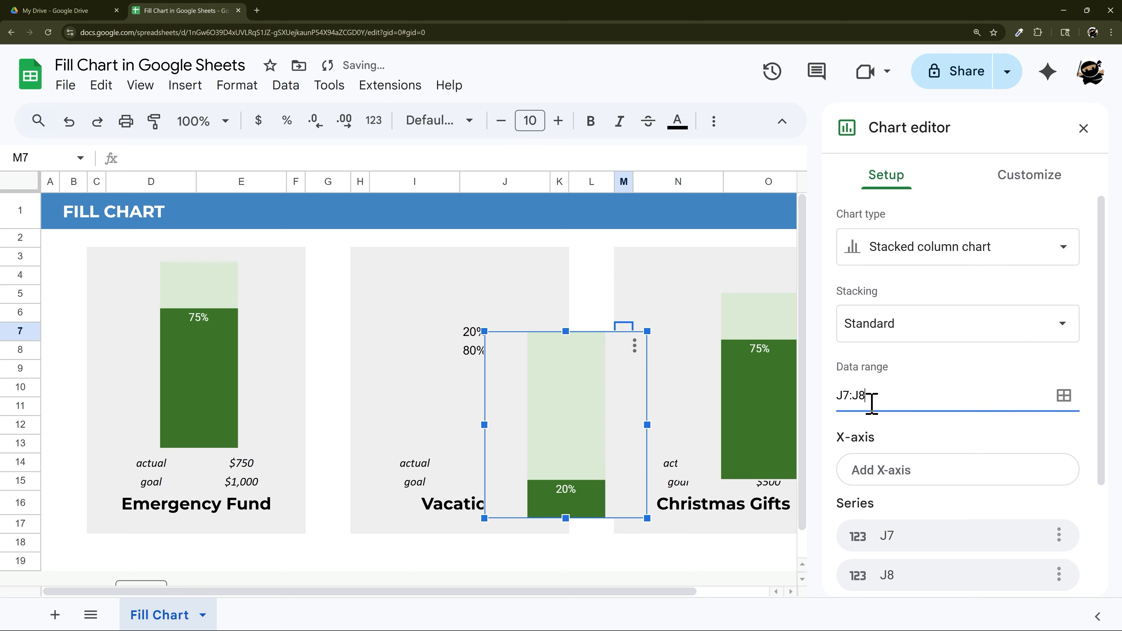
{"action": "left_click", "coordinate": [1083, 129]}
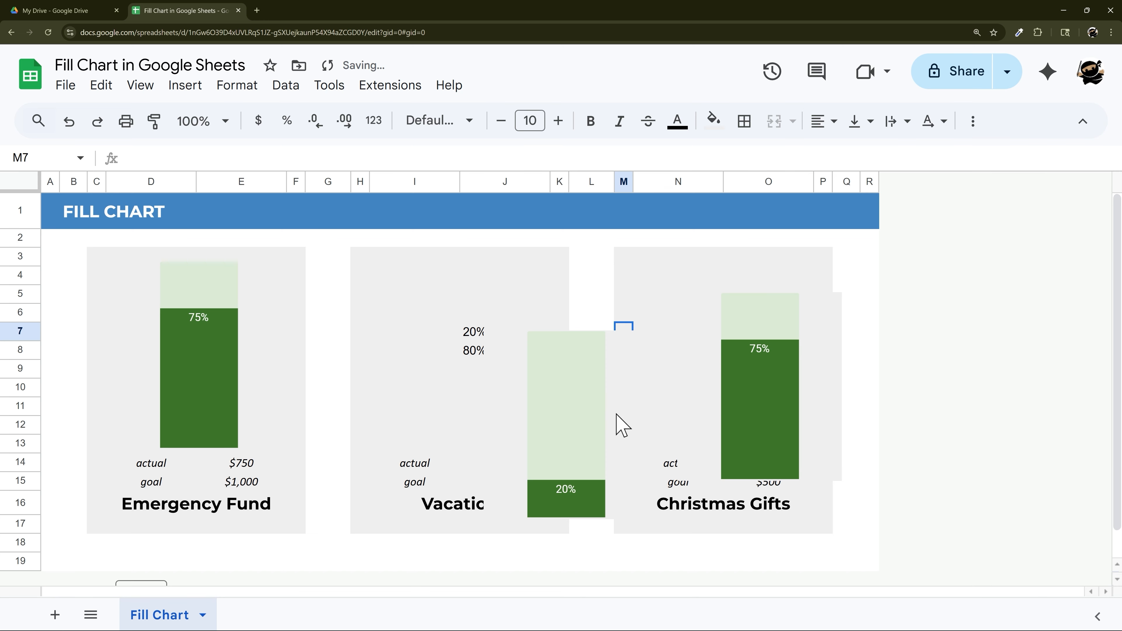
{"action": "left_click_drag", "start_coordinate": [622, 426], "coordinate": [515, 348]}
Set the Christmas Gifts chart's data range to O7:O8 and align the chart with the other two above the card's actual row
{"action": "left_click", "coordinate": [756, 411]}
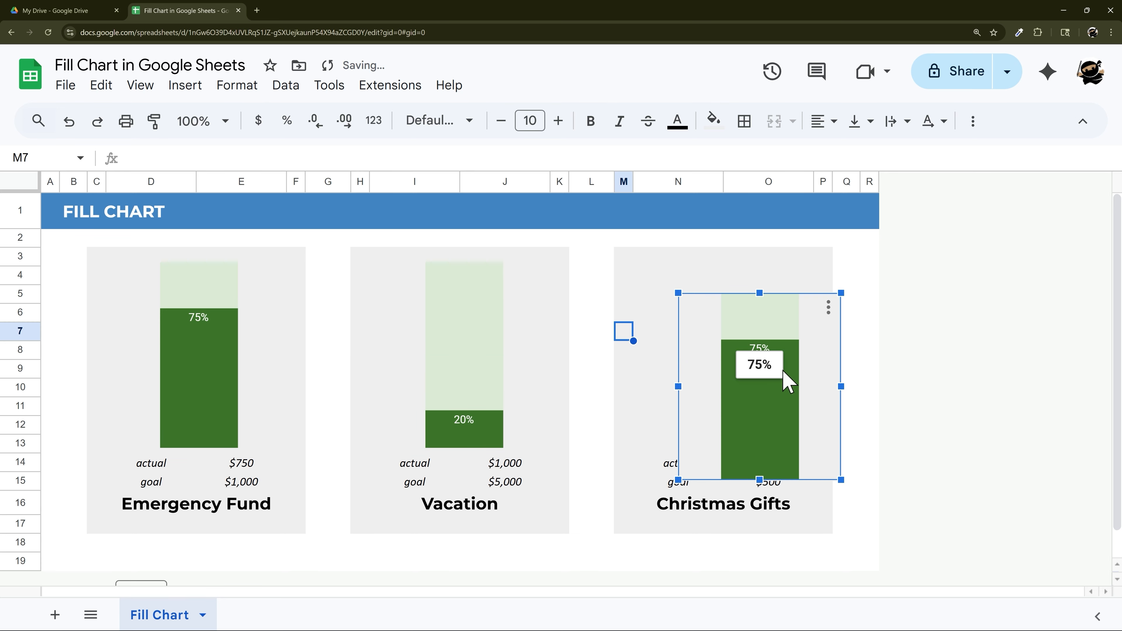
{"action": "double_click", "coordinate": [827, 338]}
{"action": "left_click", "coordinate": [892, 179]}
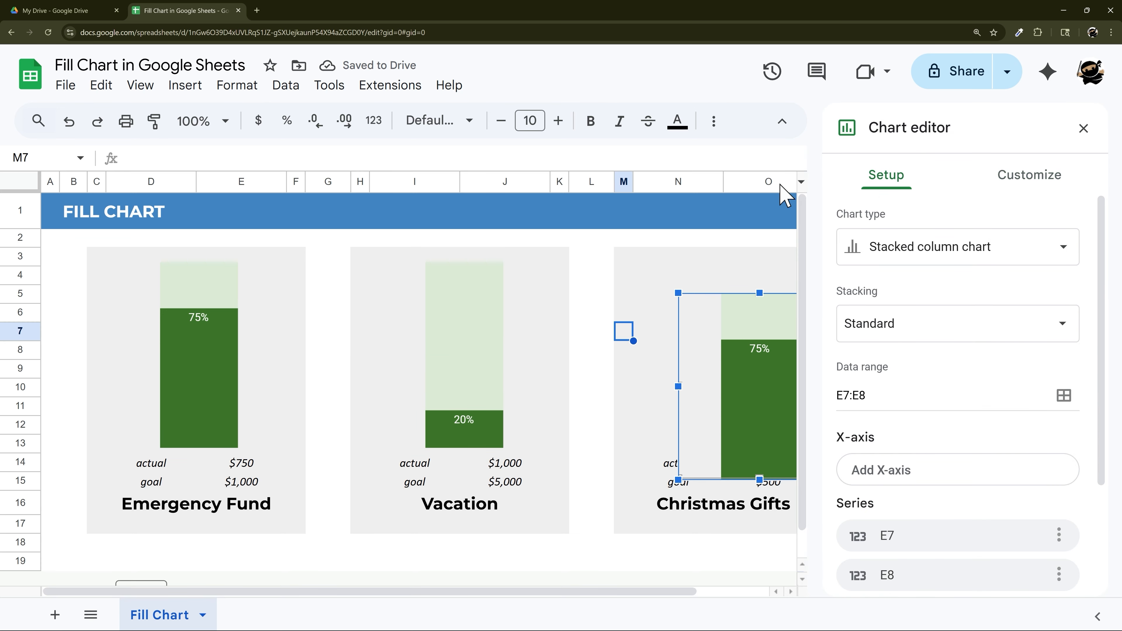
{"action": "left_click", "coordinate": [845, 395]}
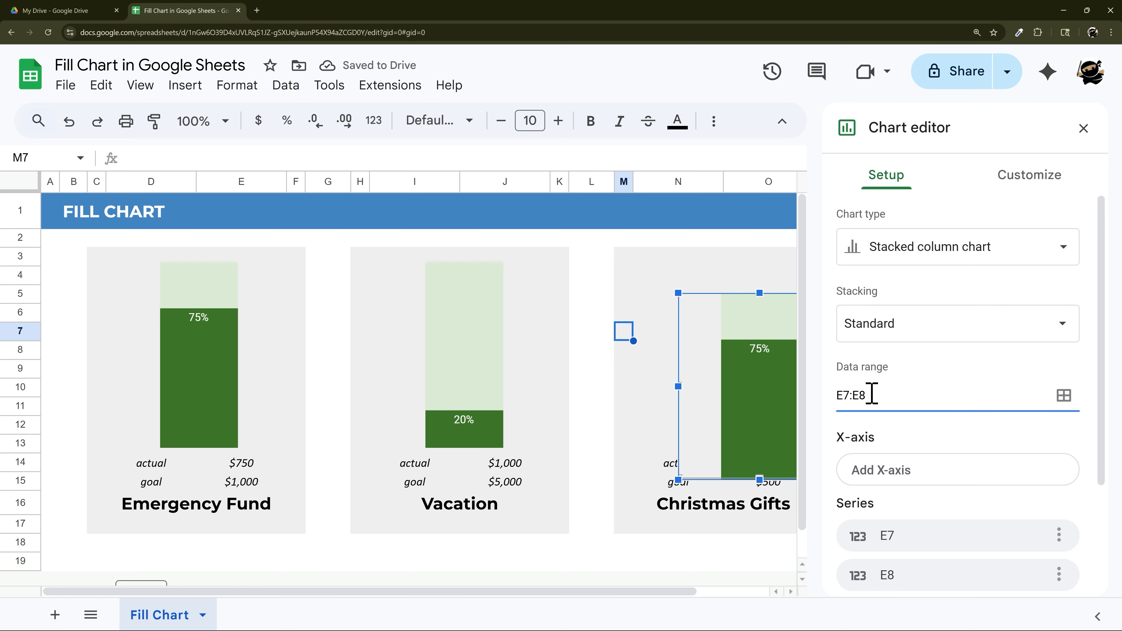
{"action": "key", "text": "BackSpace"}
{"action": "type", "text": "O"}
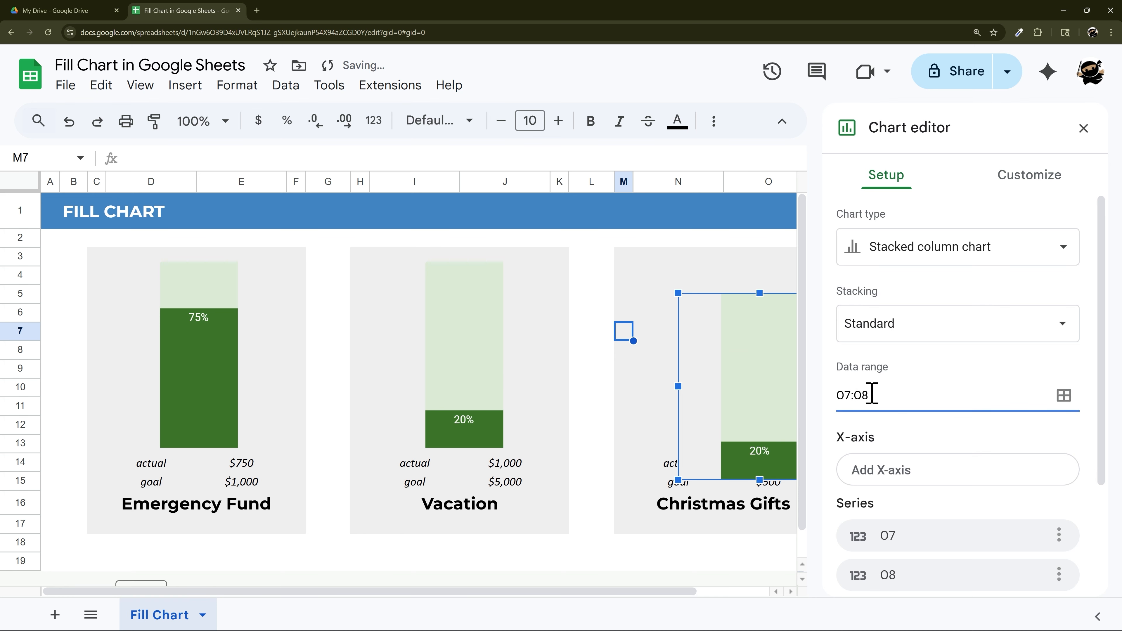
{"action": "left_click", "coordinate": [1085, 128]}
{"action": "left_click_drag", "start_coordinate": [801, 416], "coordinate": [782, 378]}
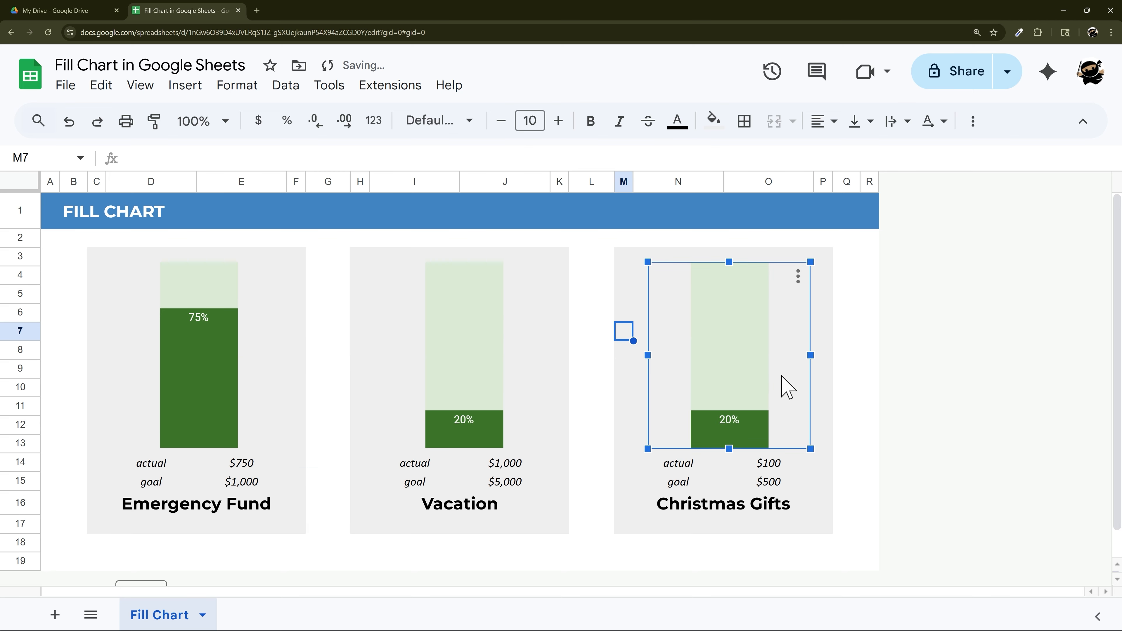
{"action": "left_click", "coordinate": [897, 408]}
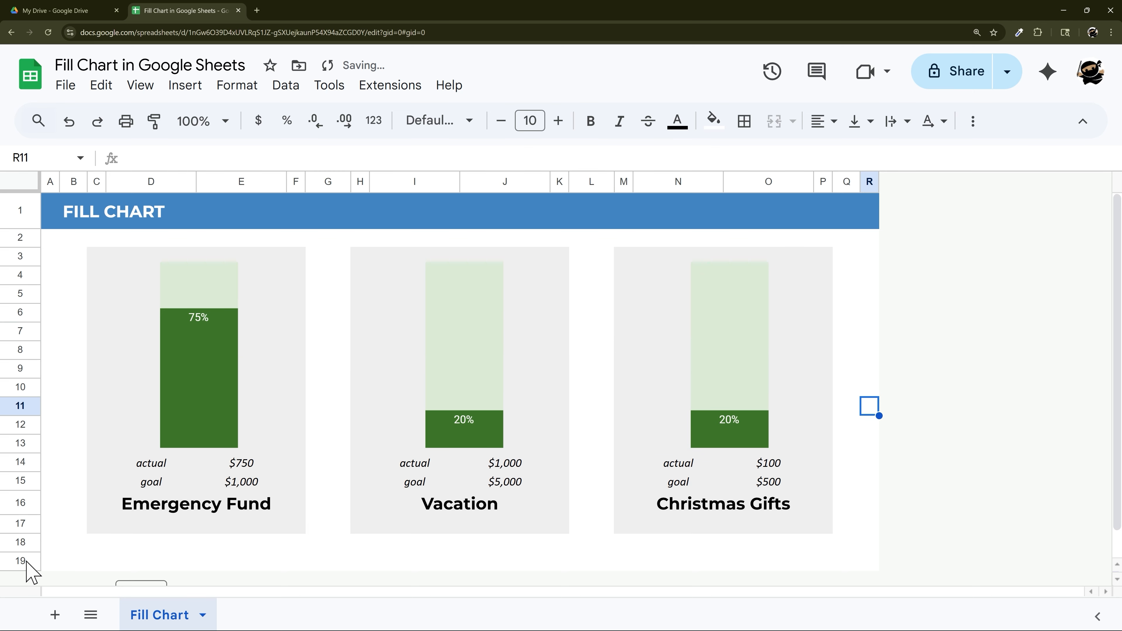
Insert 18 rows below rows 2 to 19
{"action": "left_click_drag", "start_coordinate": [27, 564], "coordinate": [30, 245]}
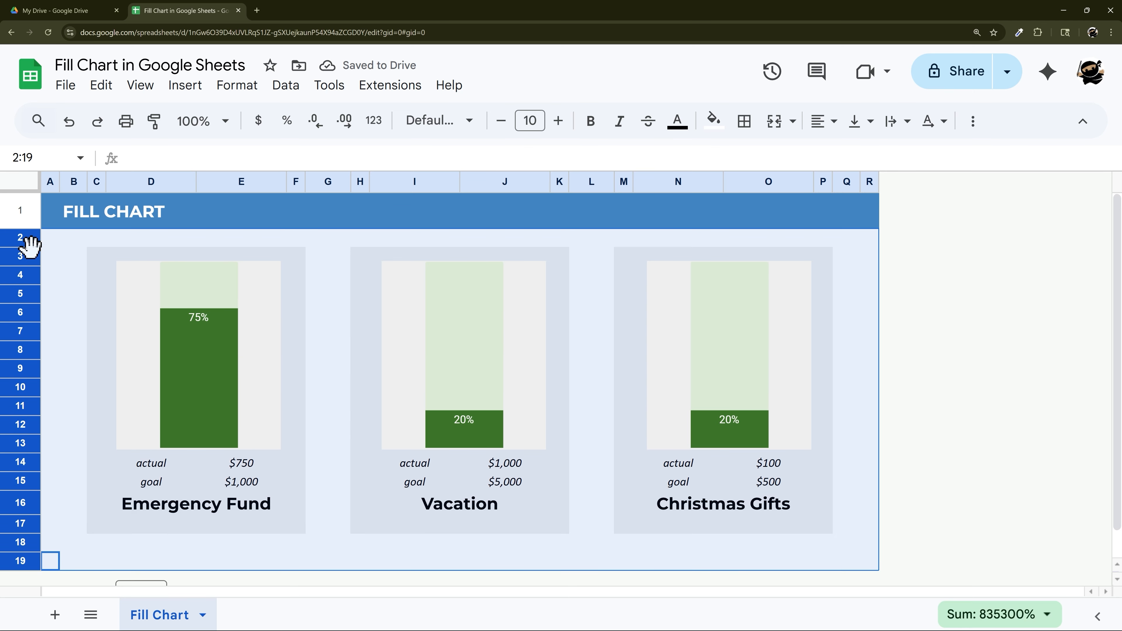
{"action": "right_click", "coordinate": [31, 243]}
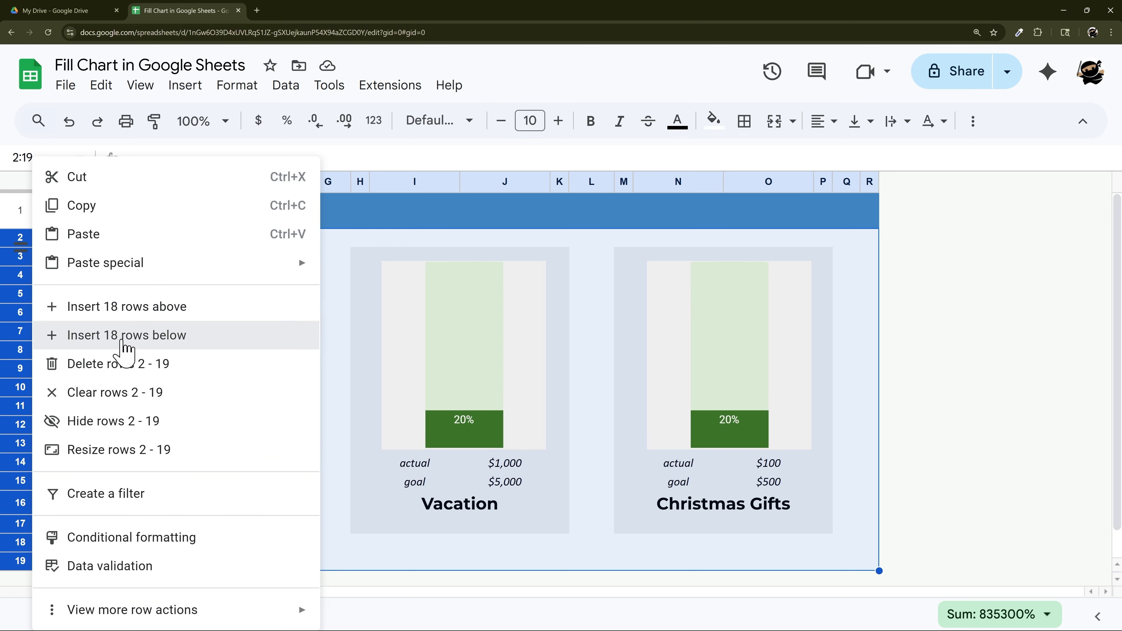
{"action": "left_click", "coordinate": [88, 335]}
{"action": "scroll", "coordinate": [220, 418], "scroll_direction": "up", "scroll_amount": 5}
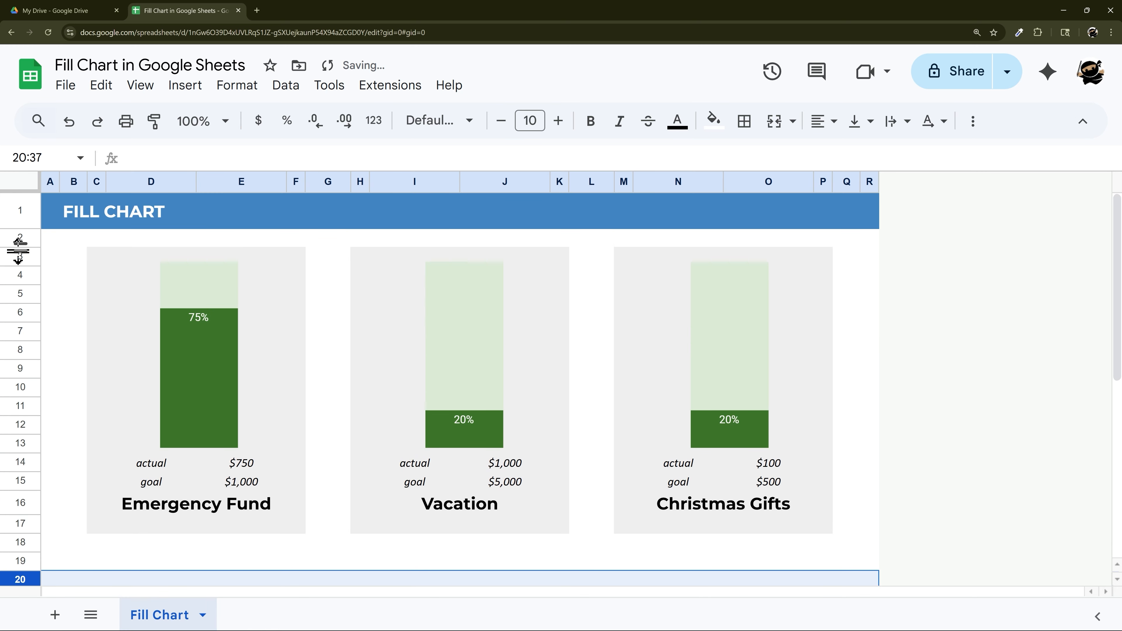
Copy card rows 3 to 17 and paste them starting at row 19 as a second row of cards
{"action": "left_click", "coordinate": [20, 256]}
{"action": "left_click_drag", "start_coordinate": [20, 257], "coordinate": [58, 462]}
{"action": "scroll", "coordinate": [60, 464], "scroll_direction": "down", "scroll_amount": 1}
{"action": "left_click", "coordinate": [73, 441]}
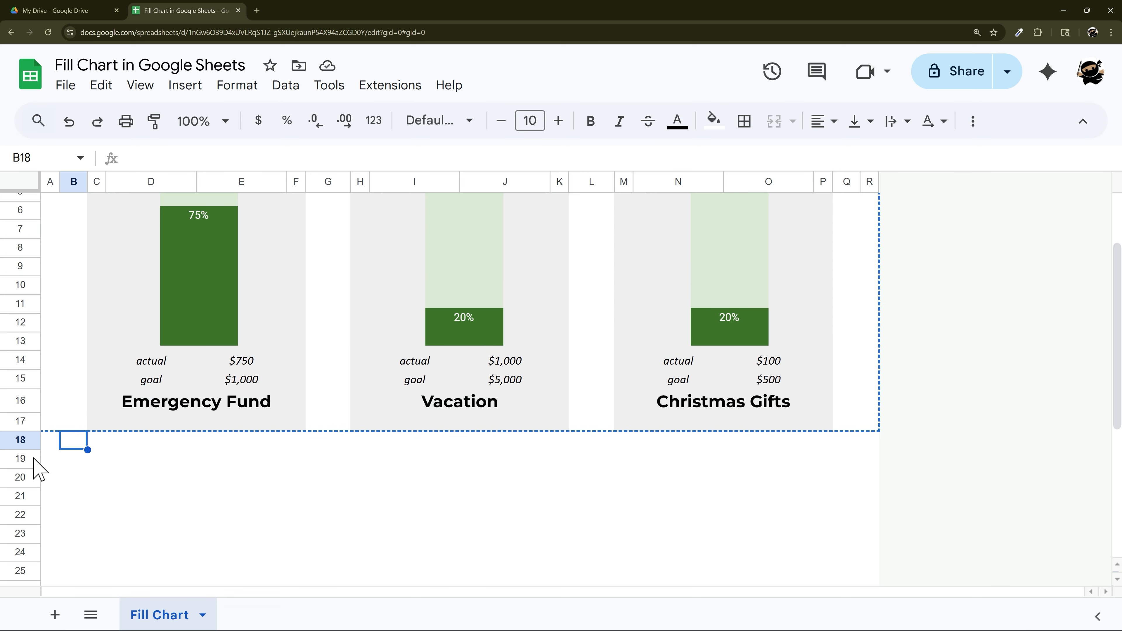
{"action": "left_click", "coordinate": [20, 459]}
{"action": "key", "text": "ctrl+v"}
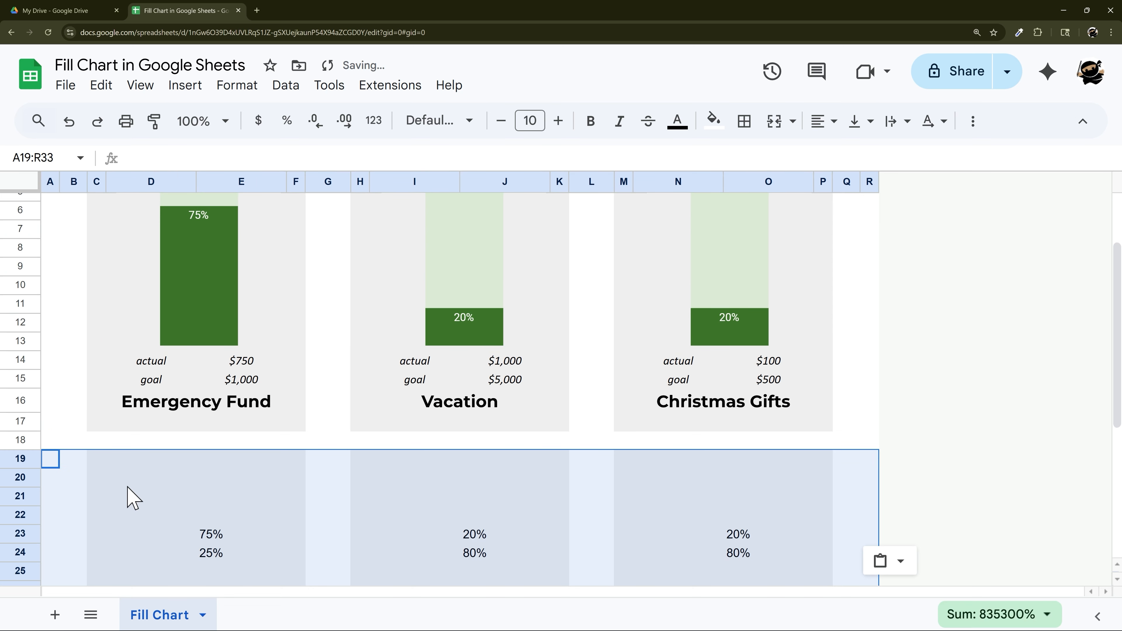
Examine the titles and amounts in the second row of cards and the three fill charts in the first row
{"action": "scroll", "coordinate": [127, 493], "scroll_direction": "down", "scroll_amount": 3}
{"action": "left_click", "coordinate": [217, 511]}
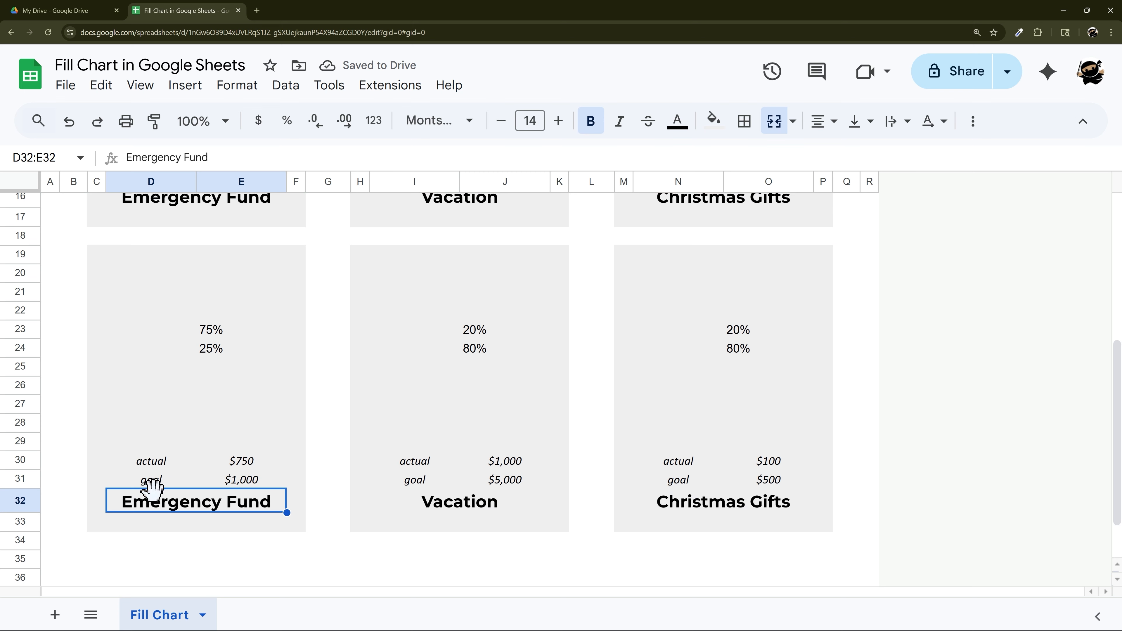
{"action": "left_click_drag", "start_coordinate": [188, 499], "coordinate": [809, 517]}
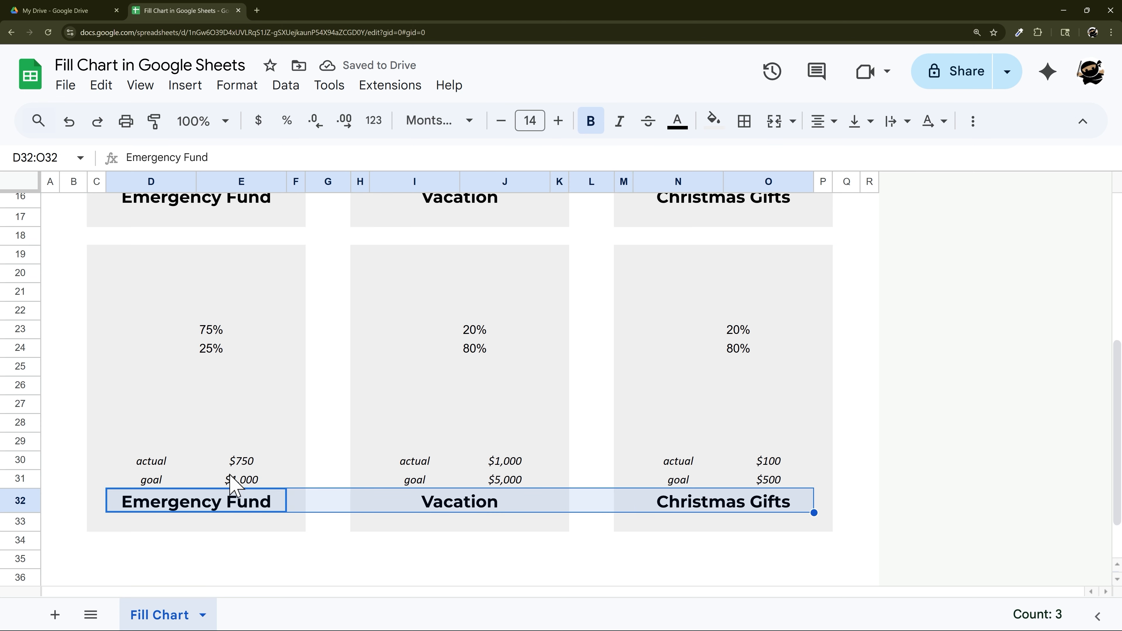
{"action": "left_click", "coordinate": [242, 465]}
{"action": "left_click_drag", "start_coordinate": [243, 472], "coordinate": [274, 491]}
{"action": "scroll", "coordinate": [311, 484], "scroll_direction": "up", "scroll_amount": 3}
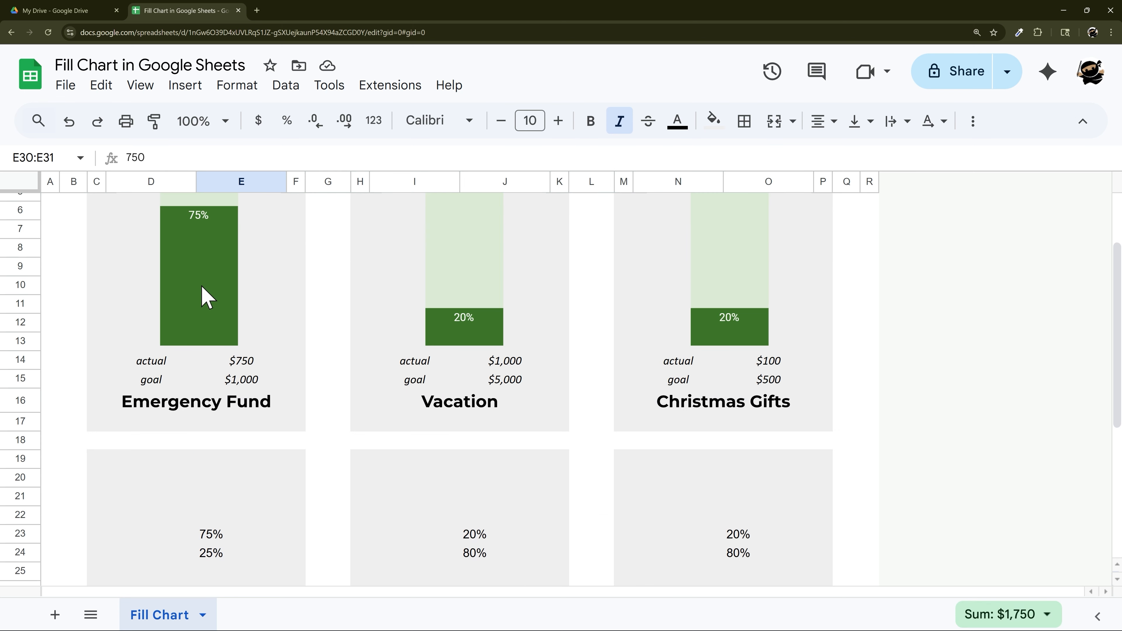
{"action": "scroll", "coordinate": [207, 297], "scroll_direction": "up", "scroll_amount": 1}
{"action": "left_click", "coordinate": [223, 356]}
{"action": "left_click", "coordinate": [509, 371]}
{"action": "left_click", "coordinate": [741, 351]}
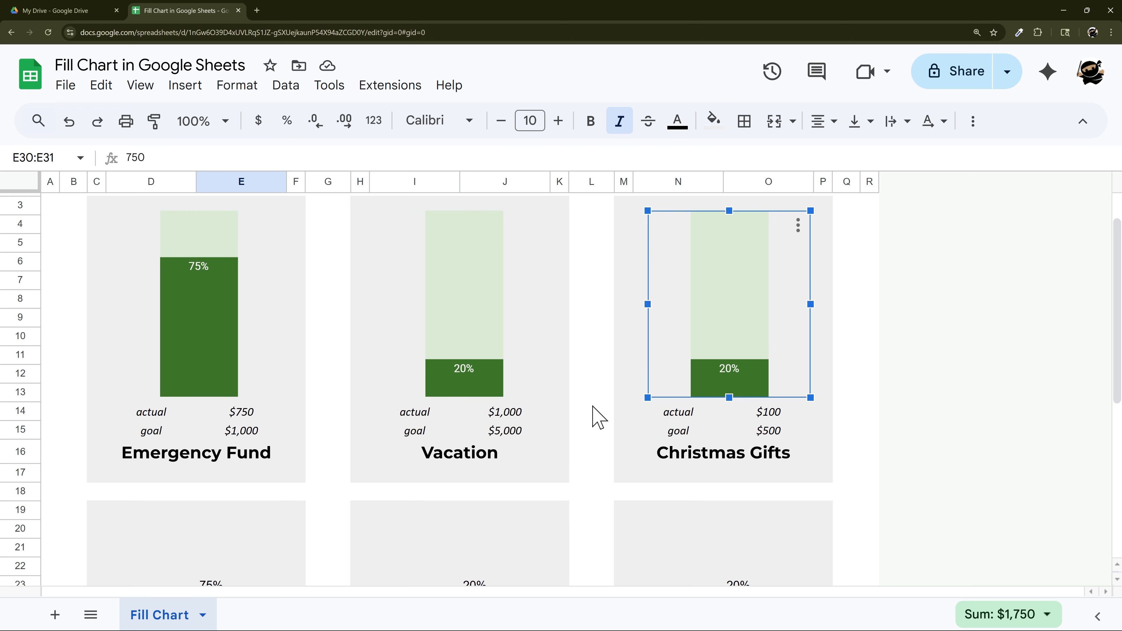
Set the Vacation card's actual amount in J14 to 1500
{"action": "left_click", "coordinate": [508, 412]}
{"action": "type", "text": "1"}
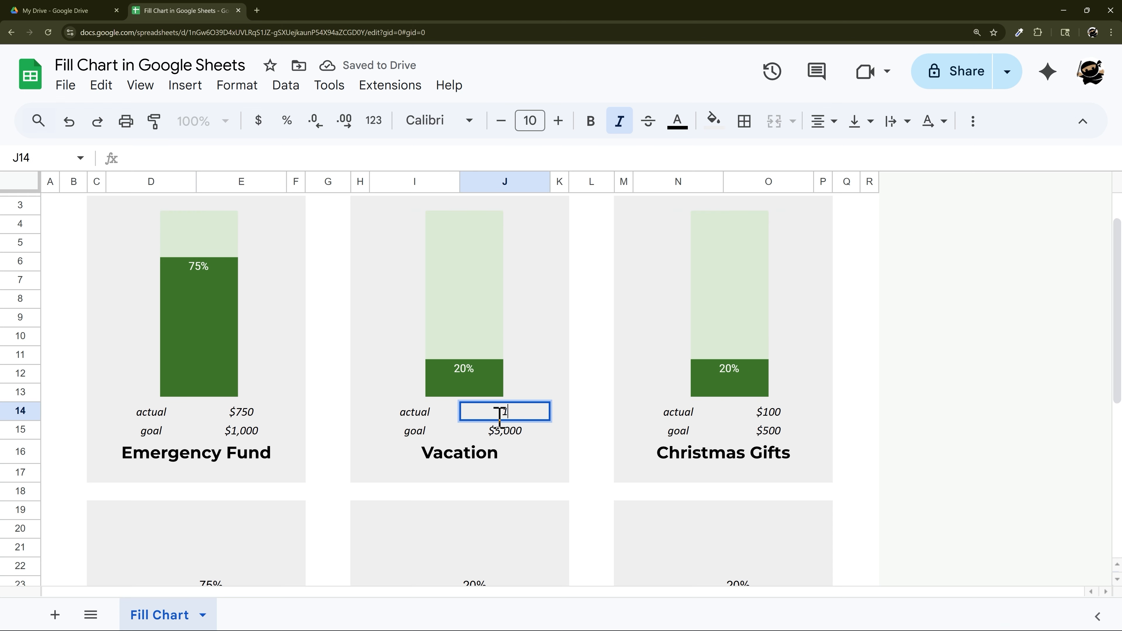
{"action": "key", "text": "Return"}
{"action": "left_click", "coordinate": [503, 415]}
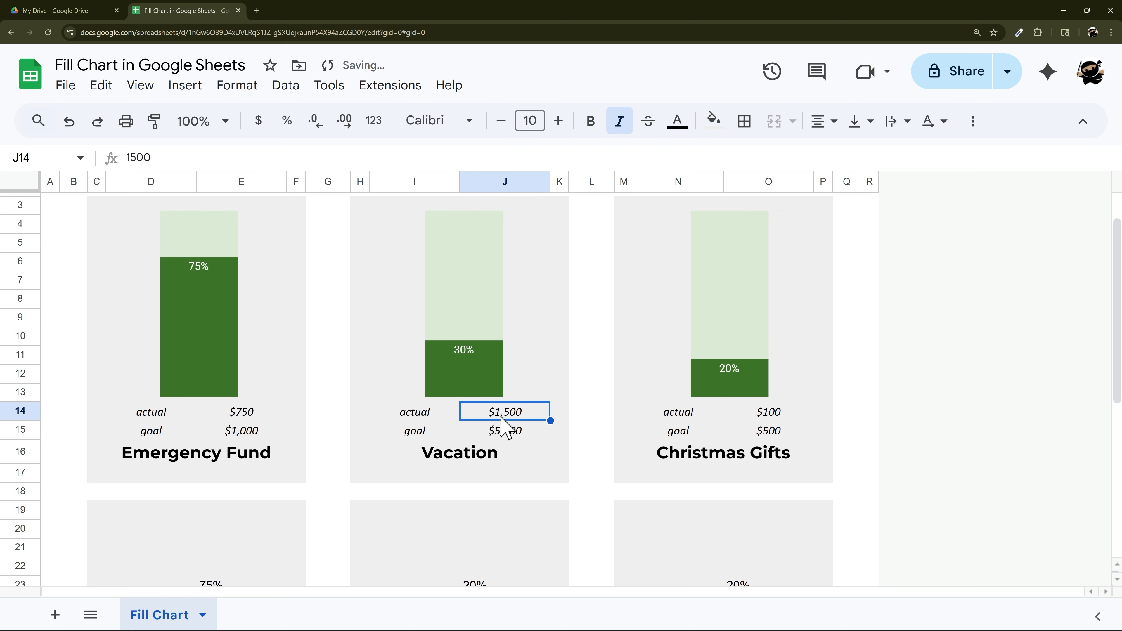
{"action": "scroll", "coordinate": [506, 460], "scroll_direction": "up", "scroll_amount": 1}
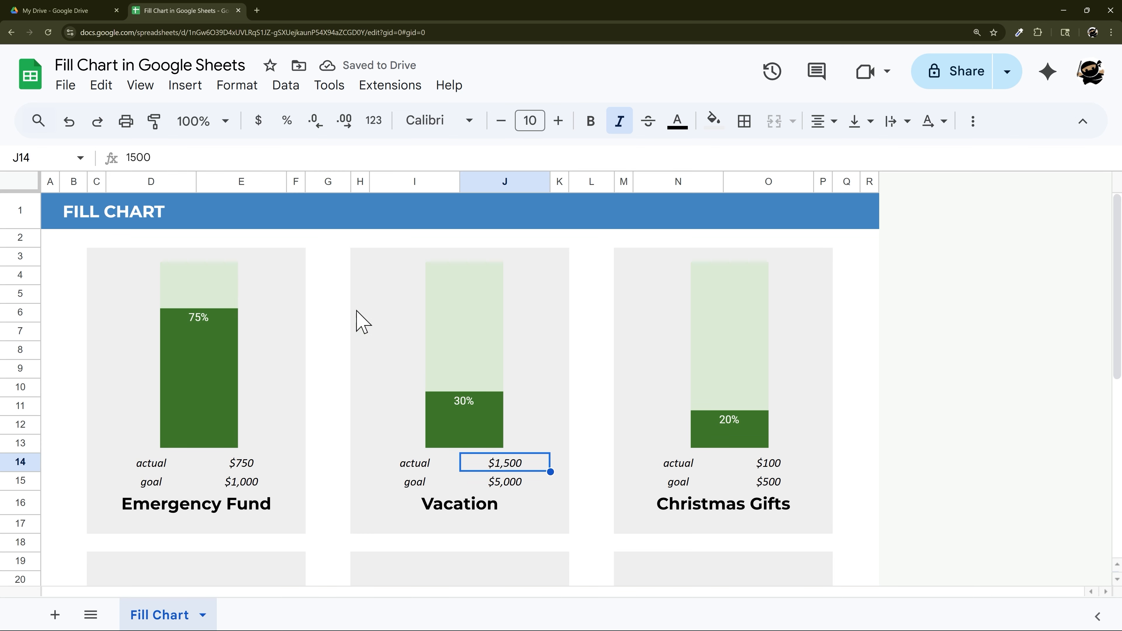
{"action": "scroll", "coordinate": [746, 466], "scroll_direction": "down", "scroll_amount": 5}
{"action": "scroll", "coordinate": [736, 472], "scroll_direction": "up", "scroll_amount": 5}
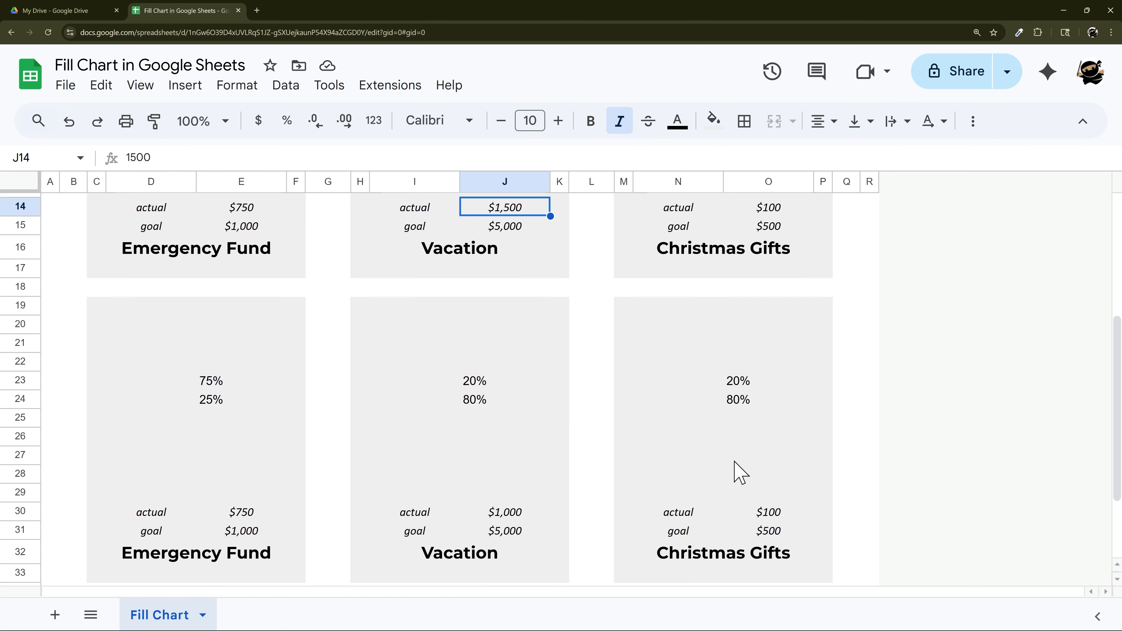